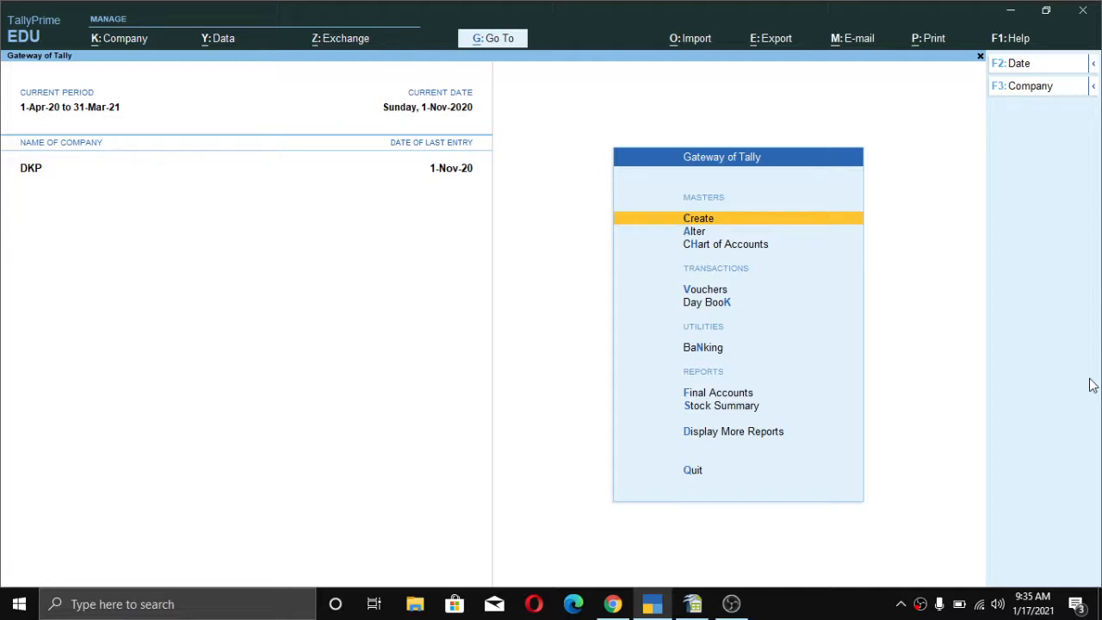
pyautogui.press('alt')
pyautogui.press('ctrl')
pyautogui.press('alt')
pyautogui.press('ctrl')
pyautogui.press('alt')
pyautogui.press('ctrl')
pyautogui.press('ctrl')
# Step: Open the company features of DKP, keep Tax Deducted at Source (TDS) enabled, and accept the TDS deductor details and feature settings
pyautogui.press('F11')
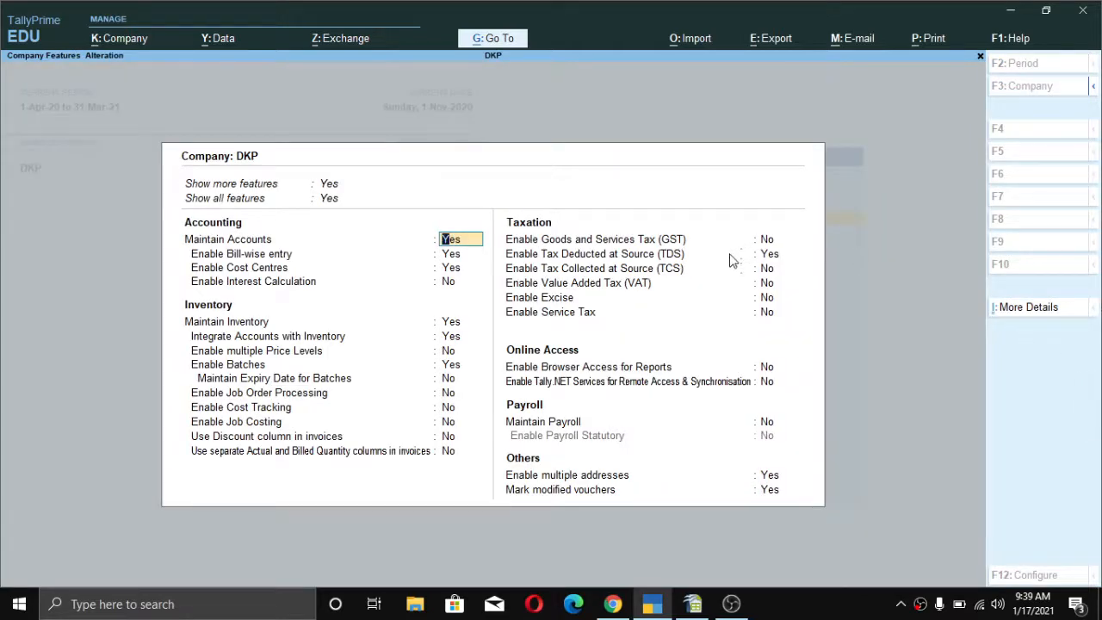
pyautogui.click(772, 260)
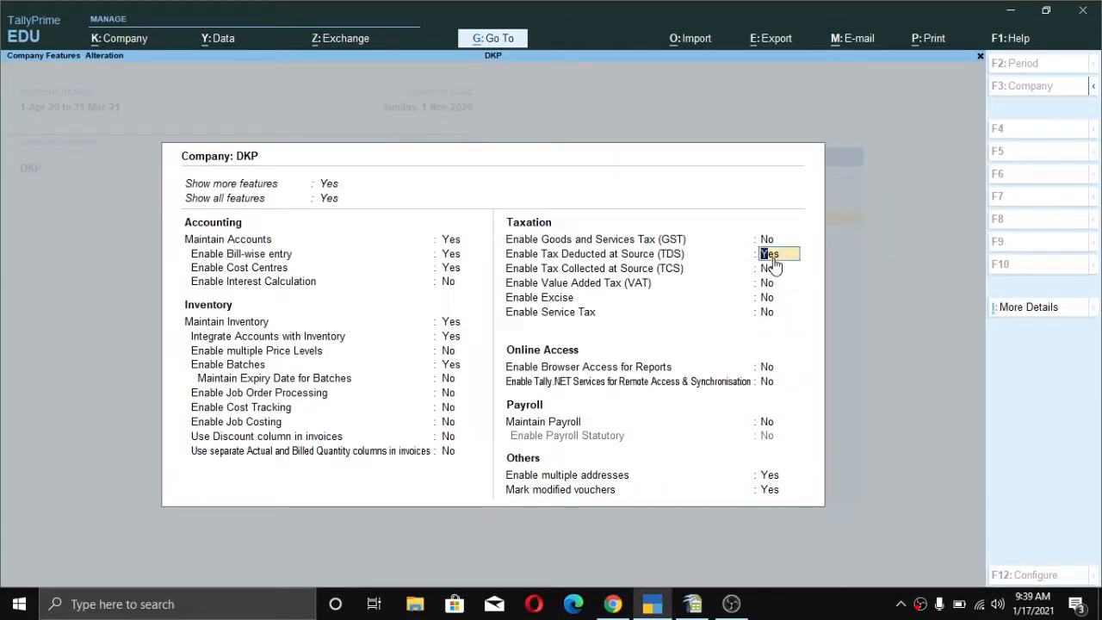
pyautogui.press('Return')
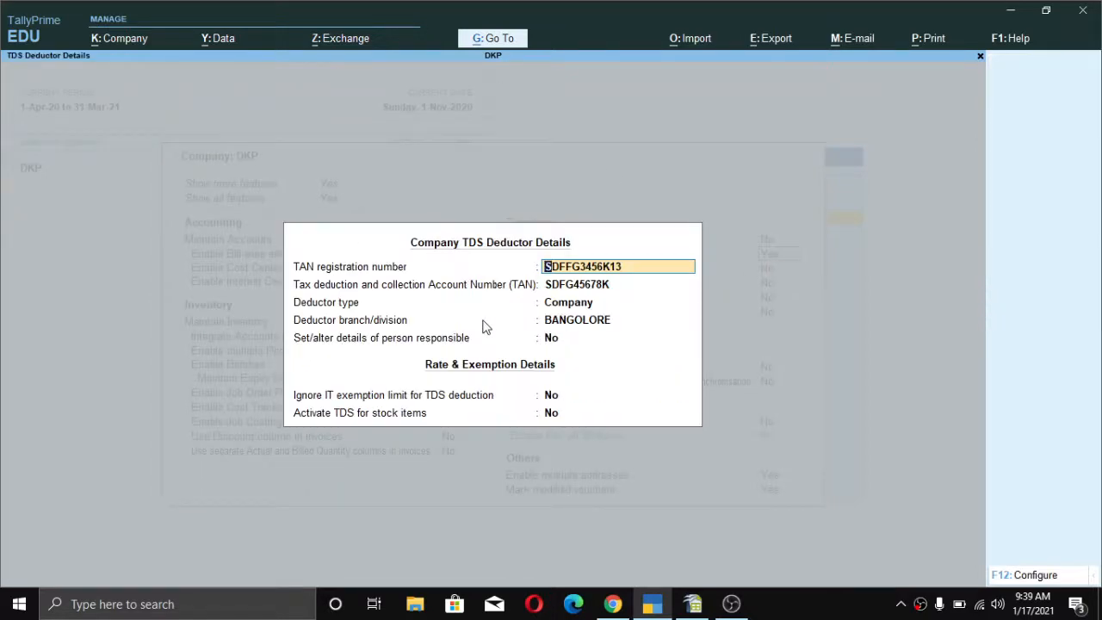
pyautogui.hotkey('ctrl', 'a')
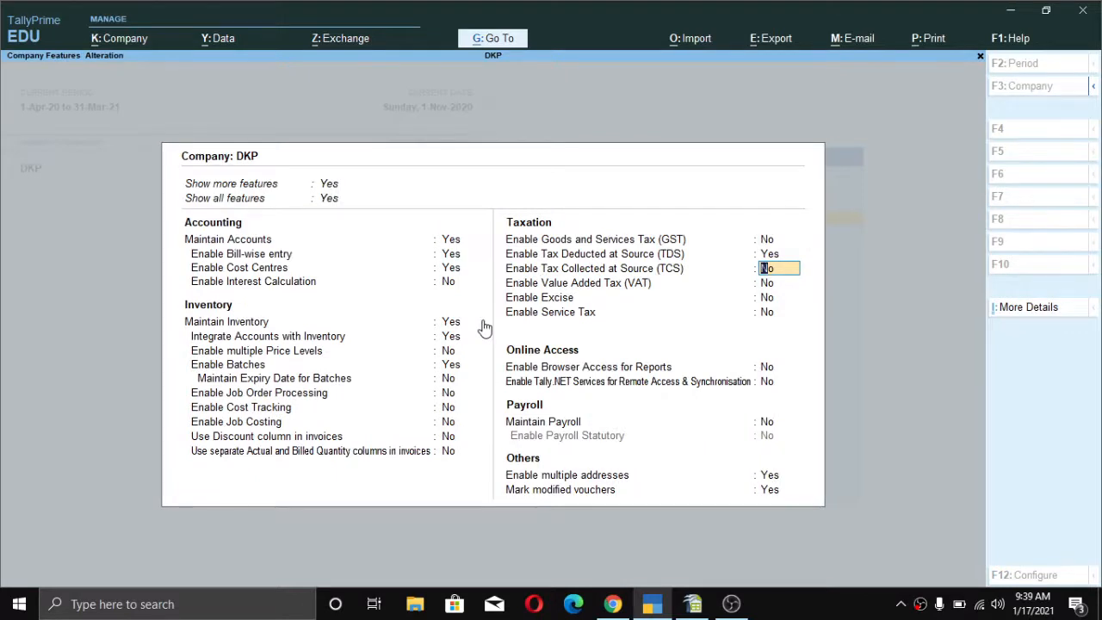
pyautogui.press('ctrl')
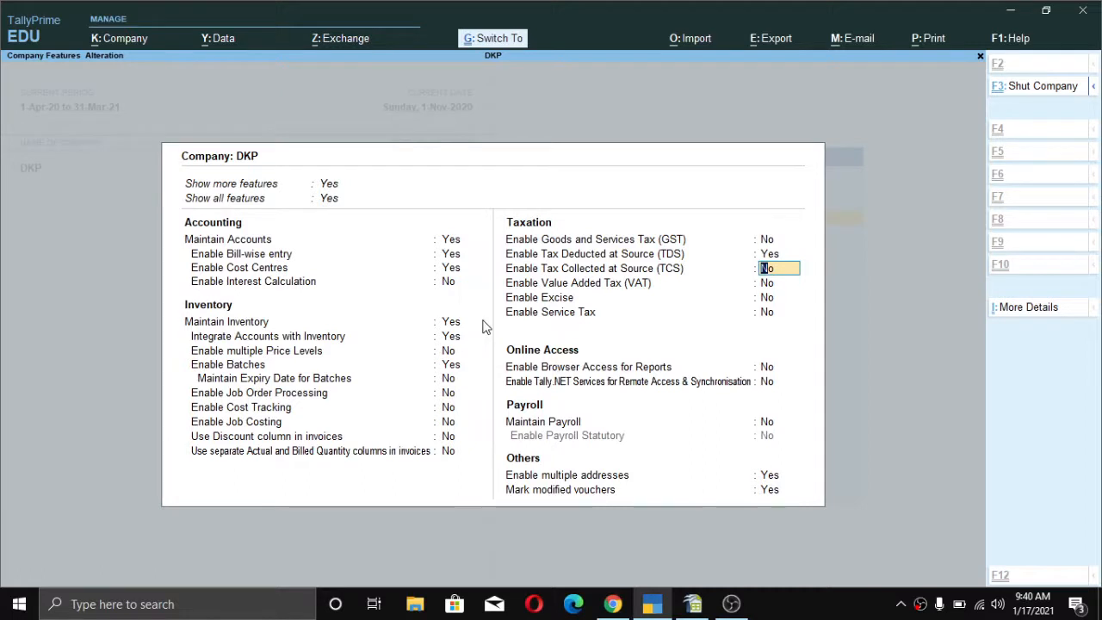
pyautogui.hotkey('ctrl', 'a')
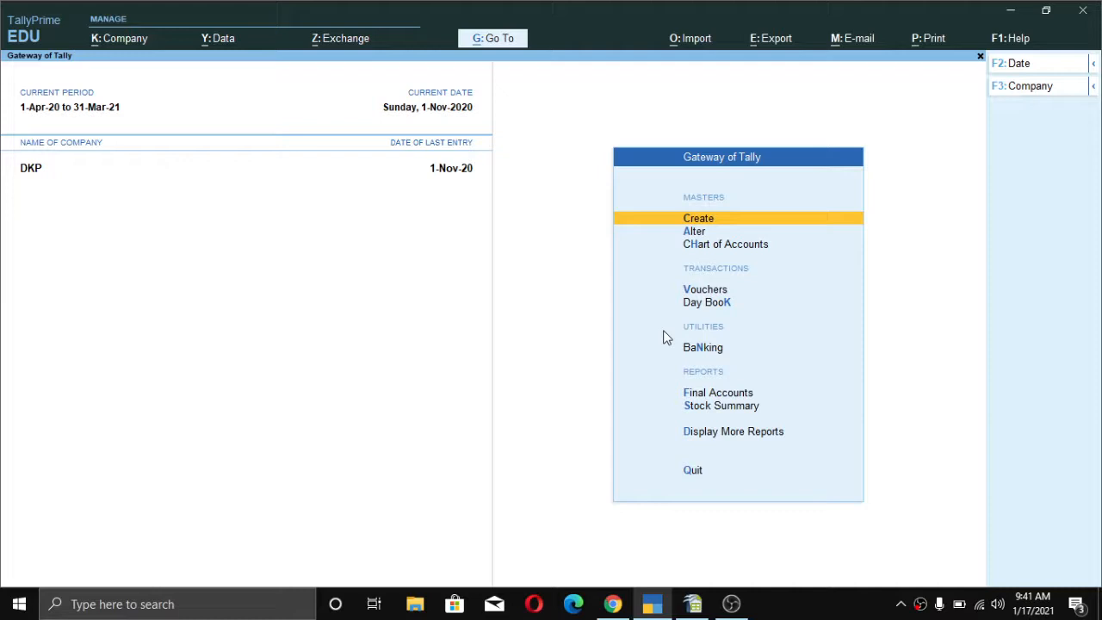
# Step: Switch to the provision rate.ods spreadsheet in OpenOffice Calc and examine the employee's yearly and monthly salary
pyautogui.press('Down')
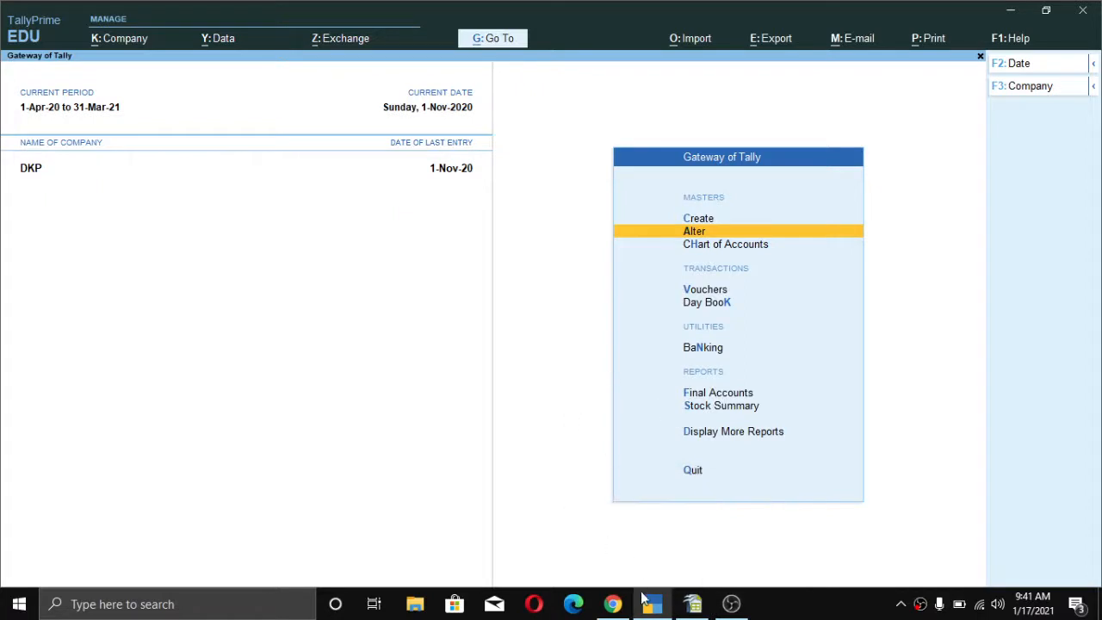
pyautogui.click(693, 603)
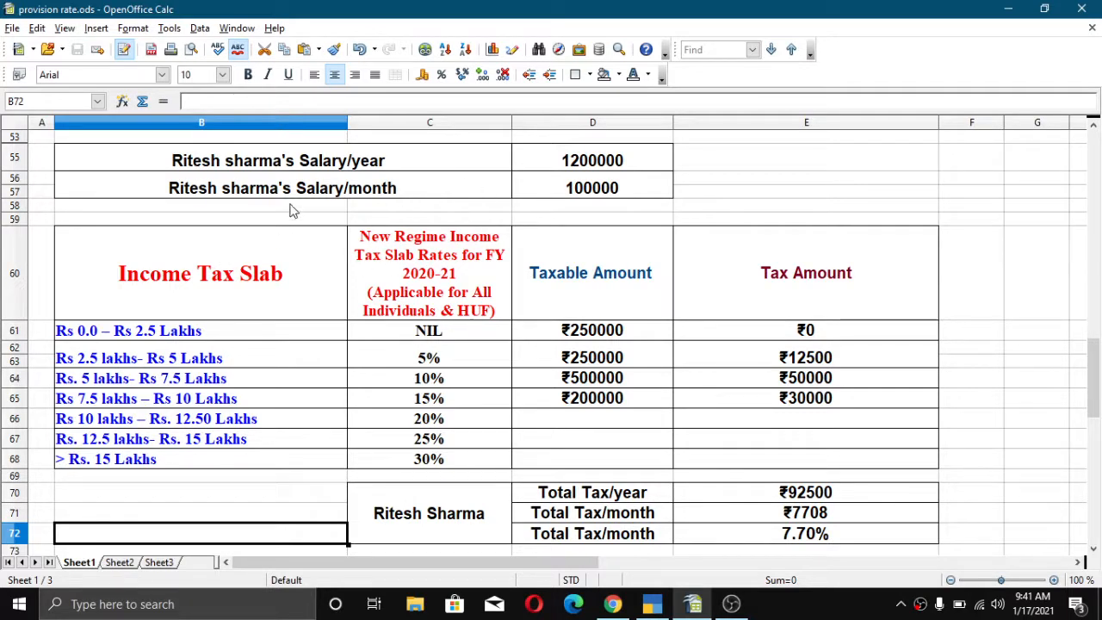
pyautogui.click(267, 191)
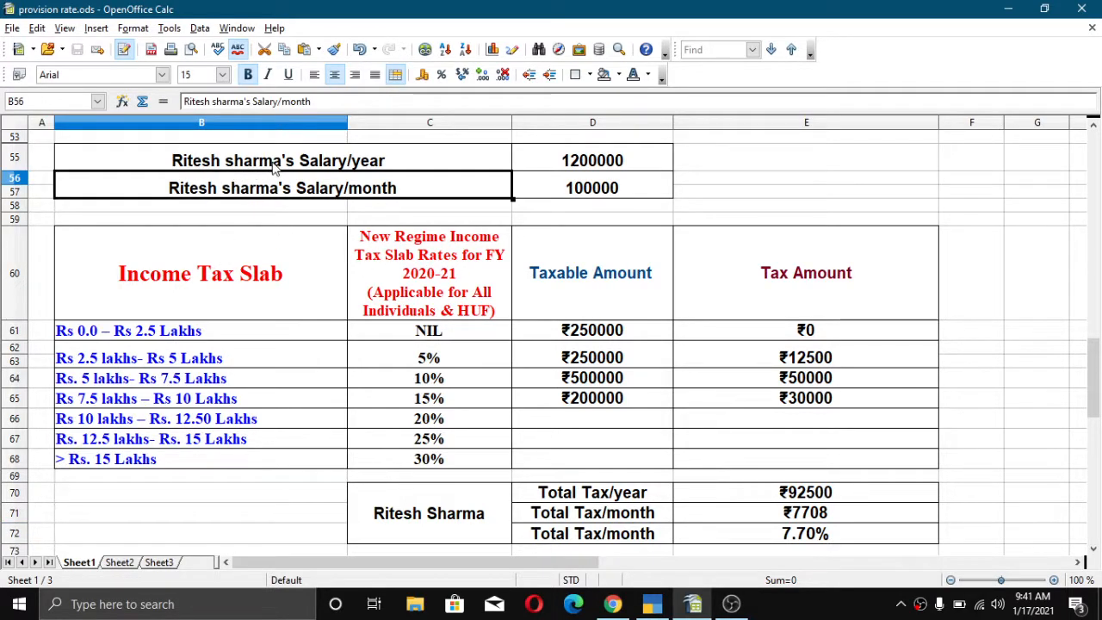
pyautogui.click(276, 165)
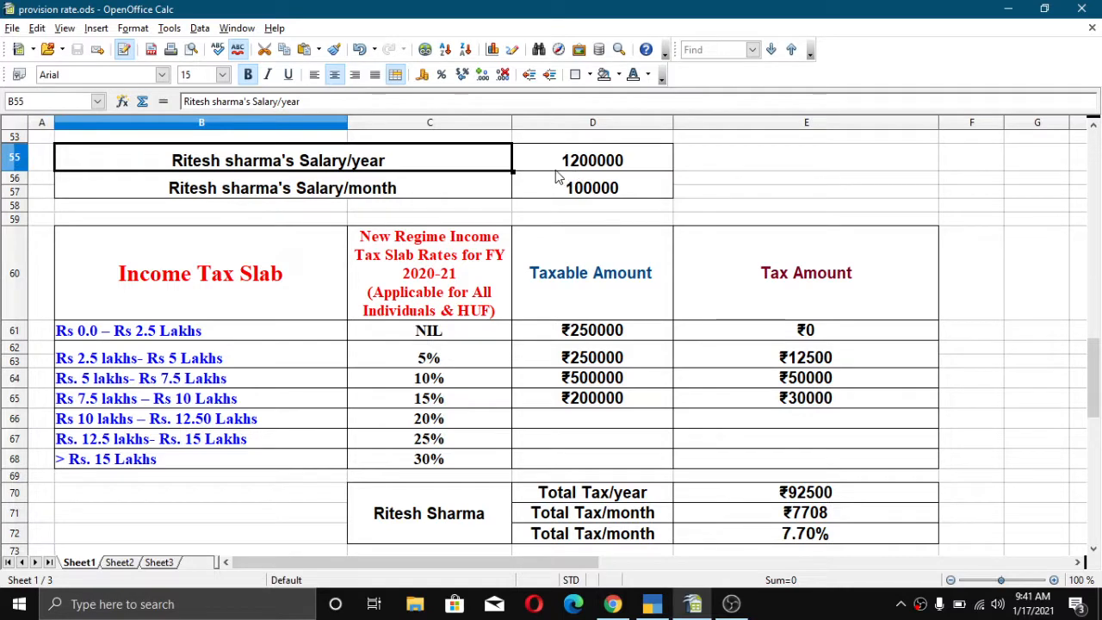
pyautogui.click(358, 191)
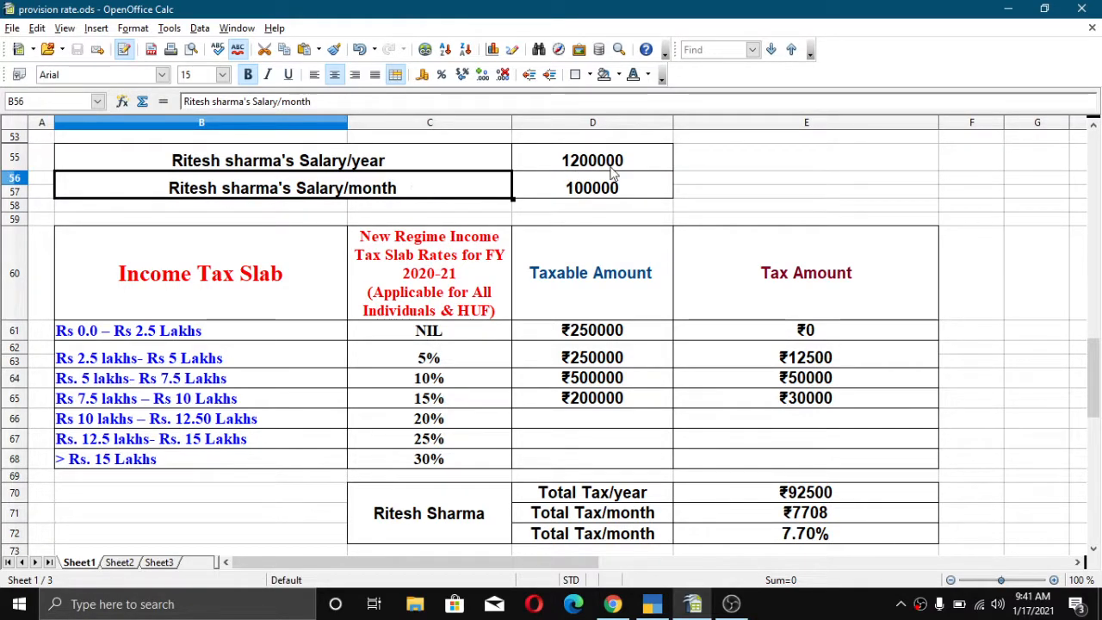
pyautogui.click(592, 193)
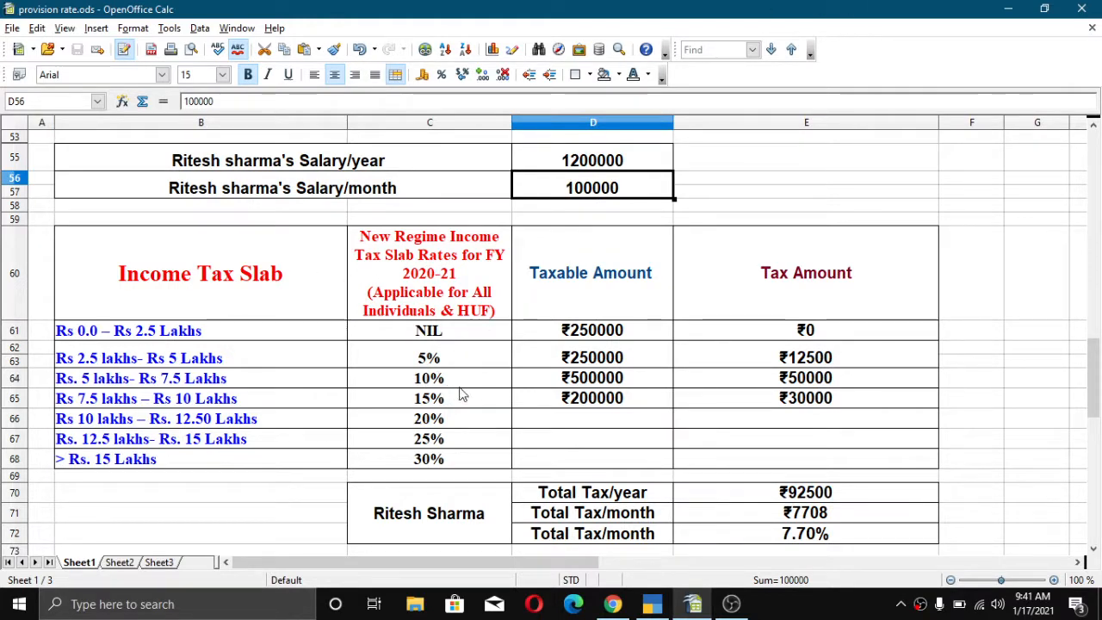
# Step: Examine the income tax slabs and their new regime rates for FY 2020-21 in the tax table
pyautogui.click(155, 365)
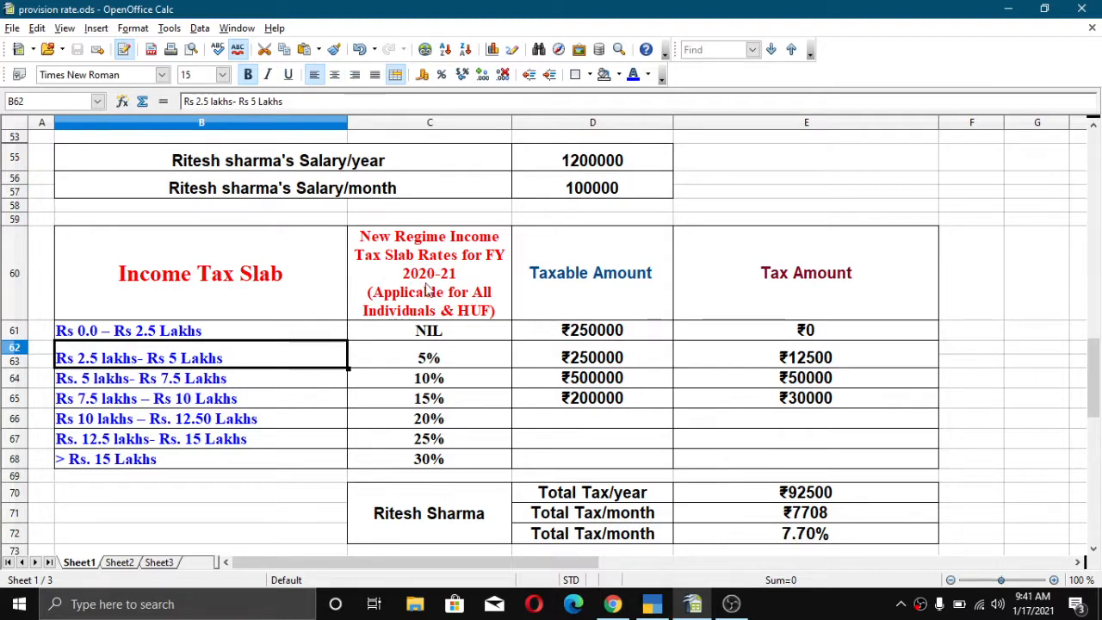
pyautogui.click(225, 398)
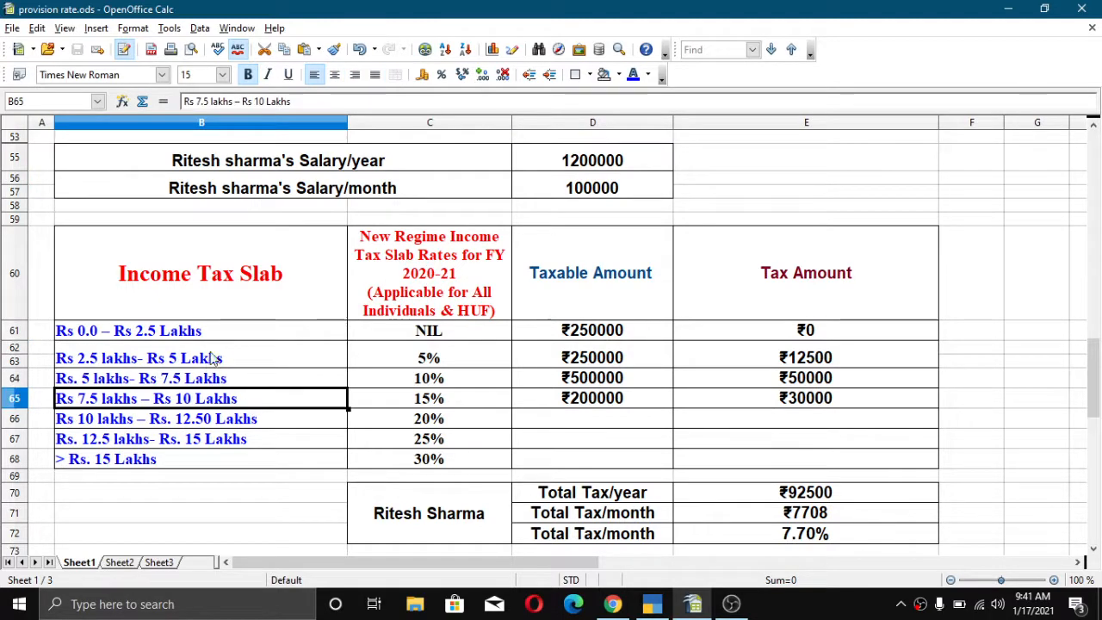
pyautogui.click(210, 359)
pyautogui.click(220, 401)
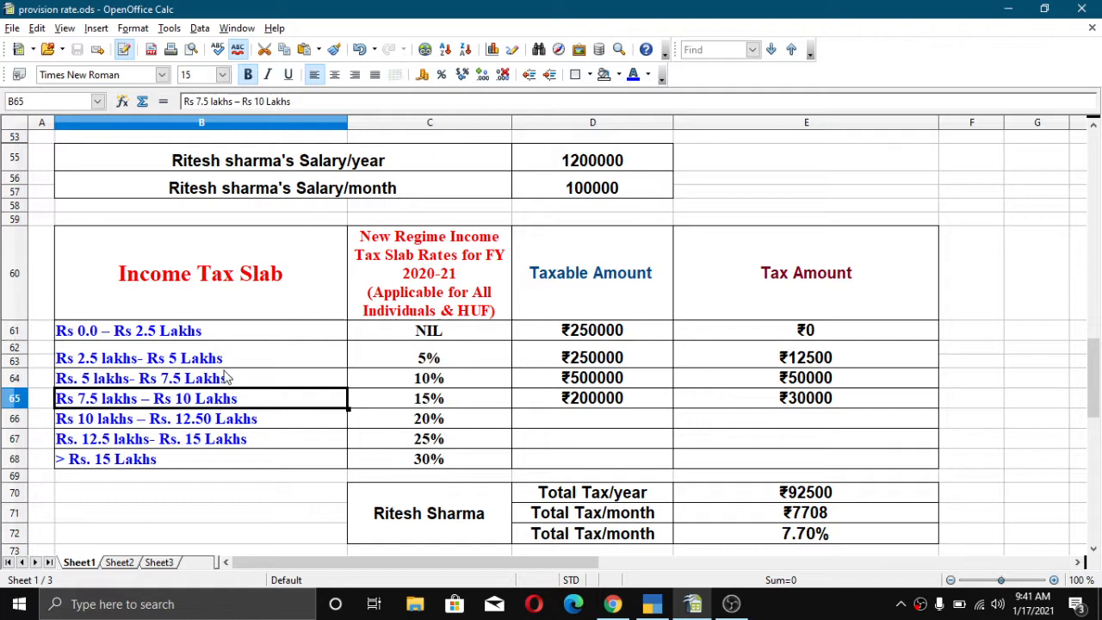
pyautogui.click(211, 441)
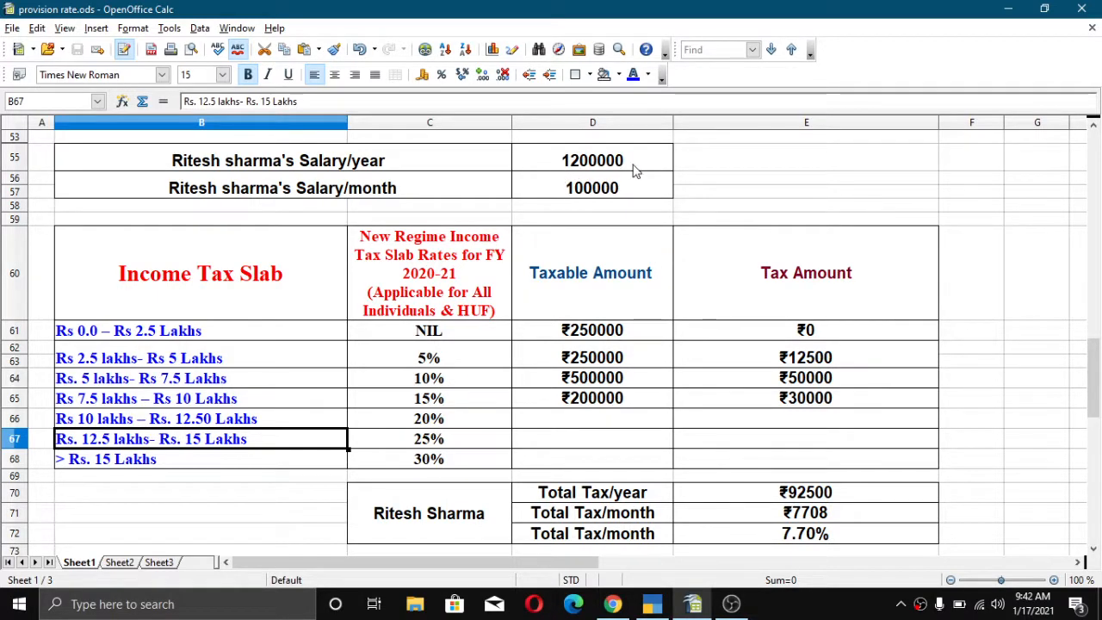
pyautogui.click(592, 366)
pyautogui.click(427, 355)
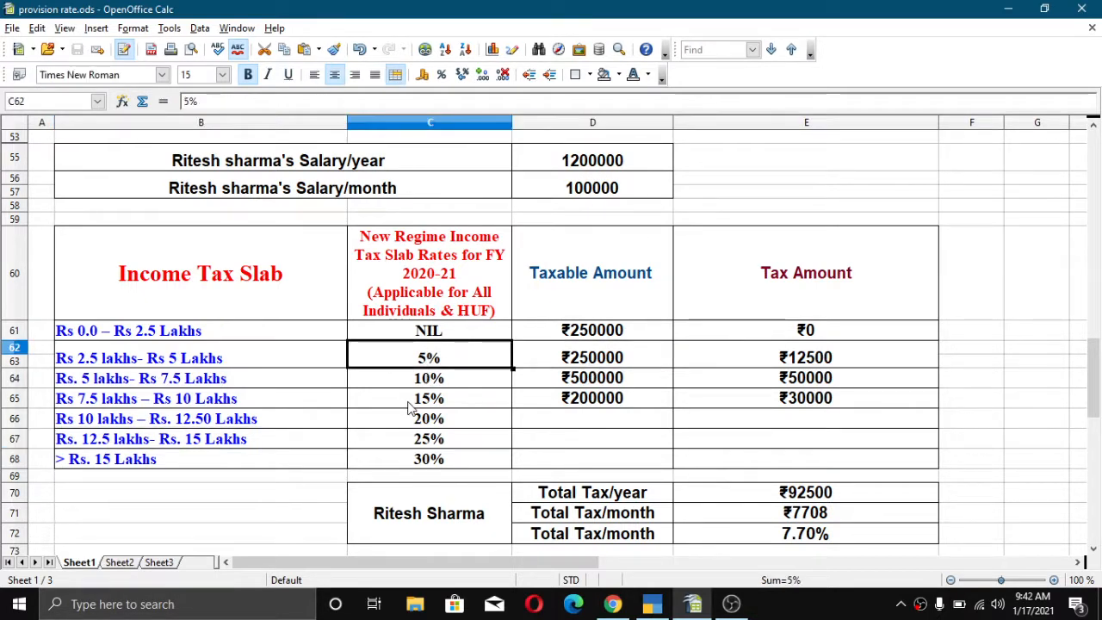
pyautogui.click(420, 401)
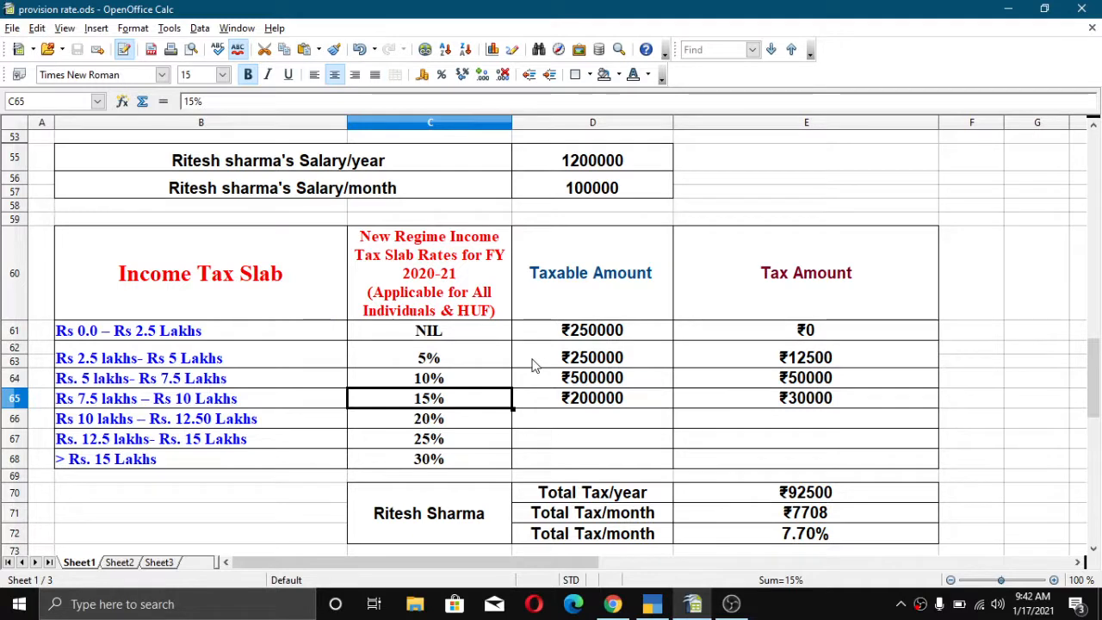
# Step: Review the rate, taxable amount and tax amount for the Rs 0.0 – Rs 2.5 Lakhs and Rs 2.5 – Rs 5 Lakhs slabs
pyautogui.click(586, 365)
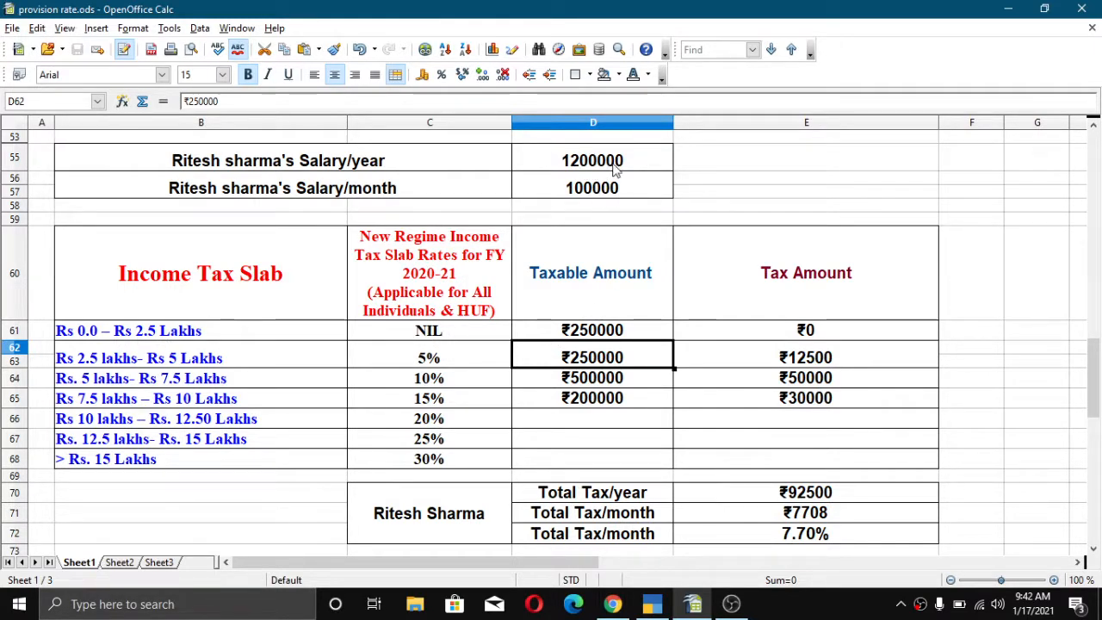
pyautogui.click(581, 333)
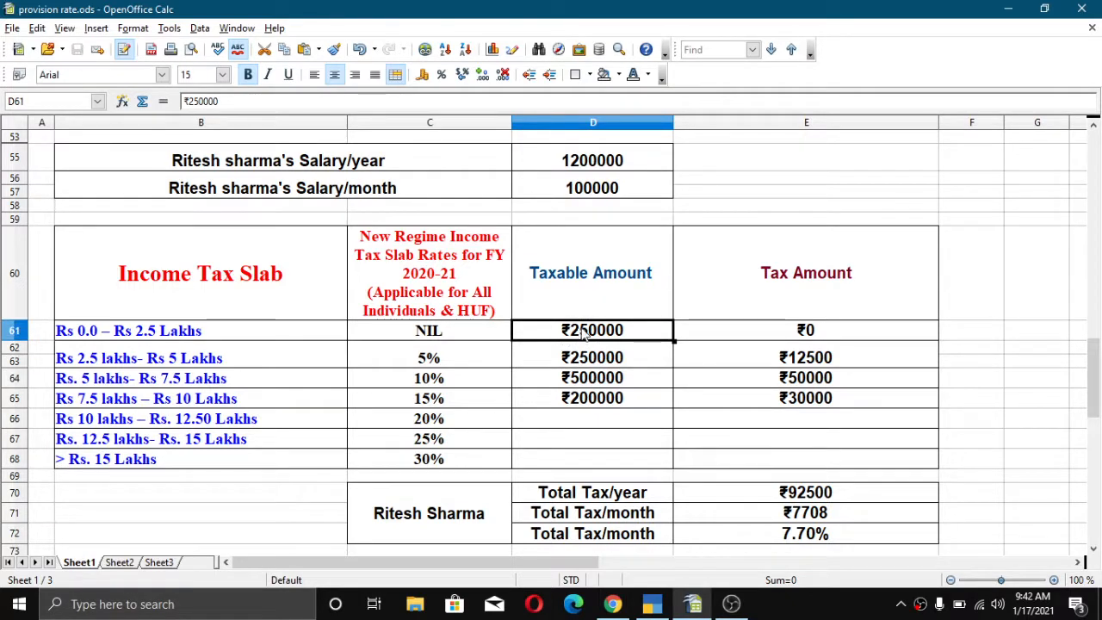
pyautogui.click(781, 336)
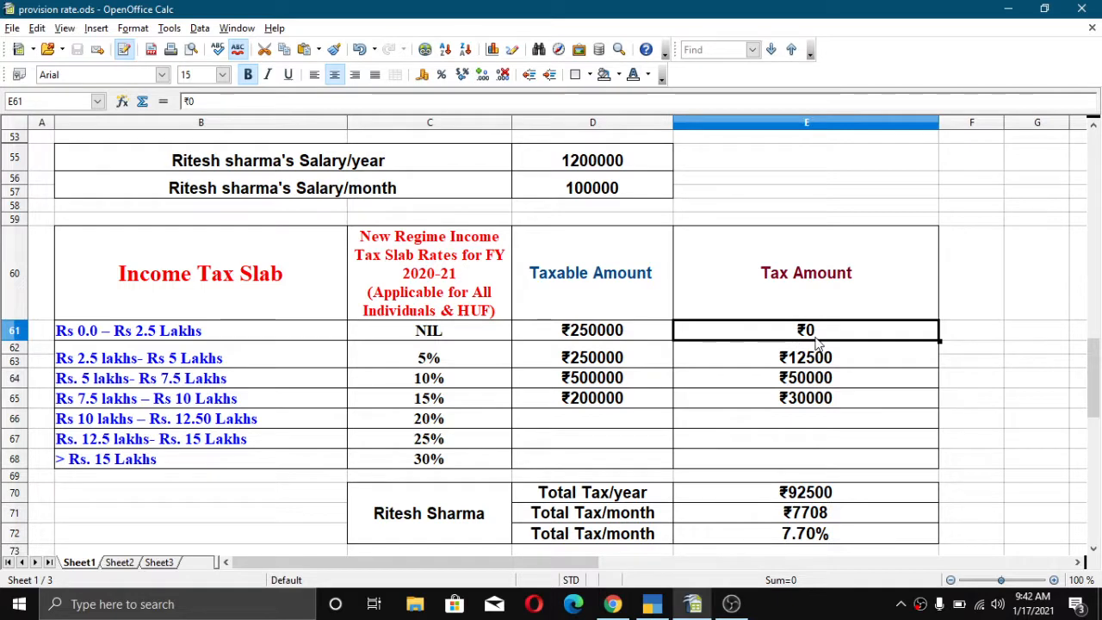
pyautogui.click(428, 368)
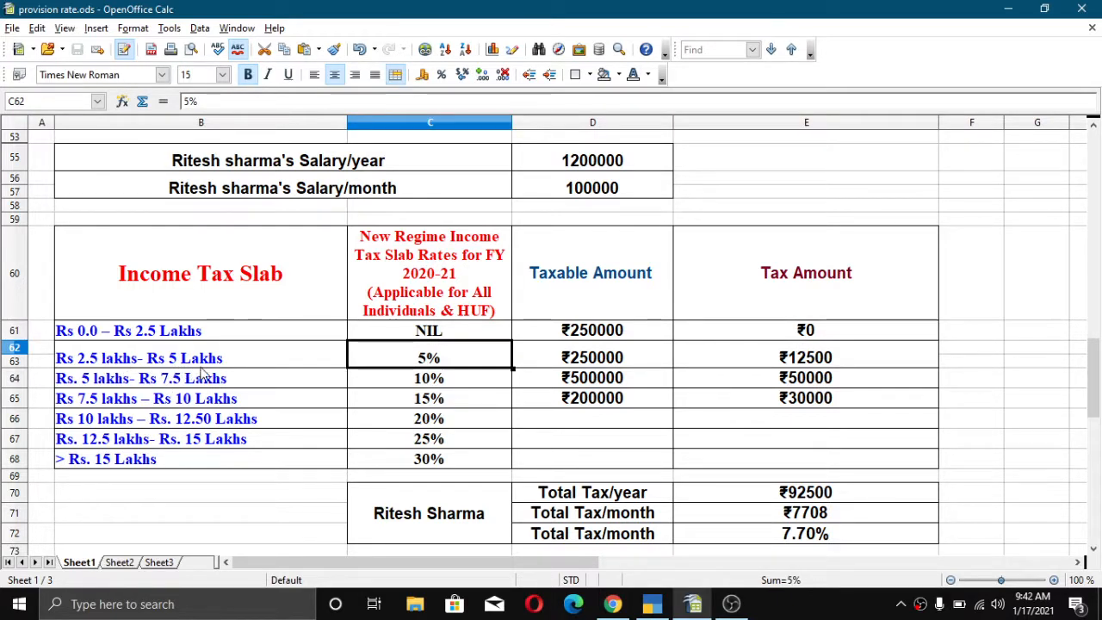
pyautogui.click(599, 368)
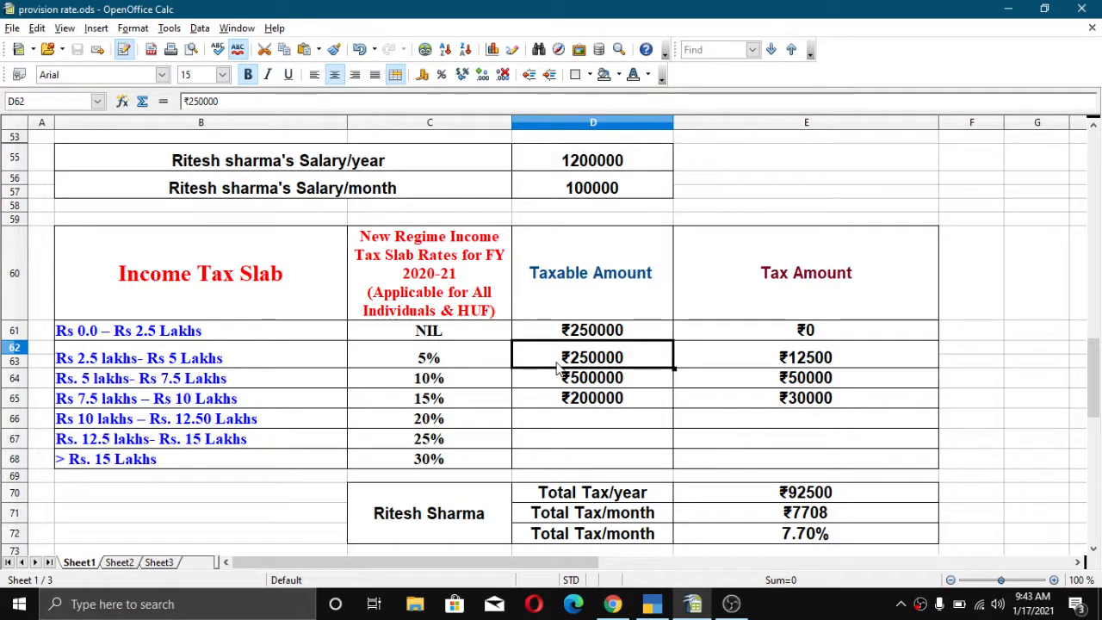
pyautogui.click(581, 379)
pyautogui.click(577, 359)
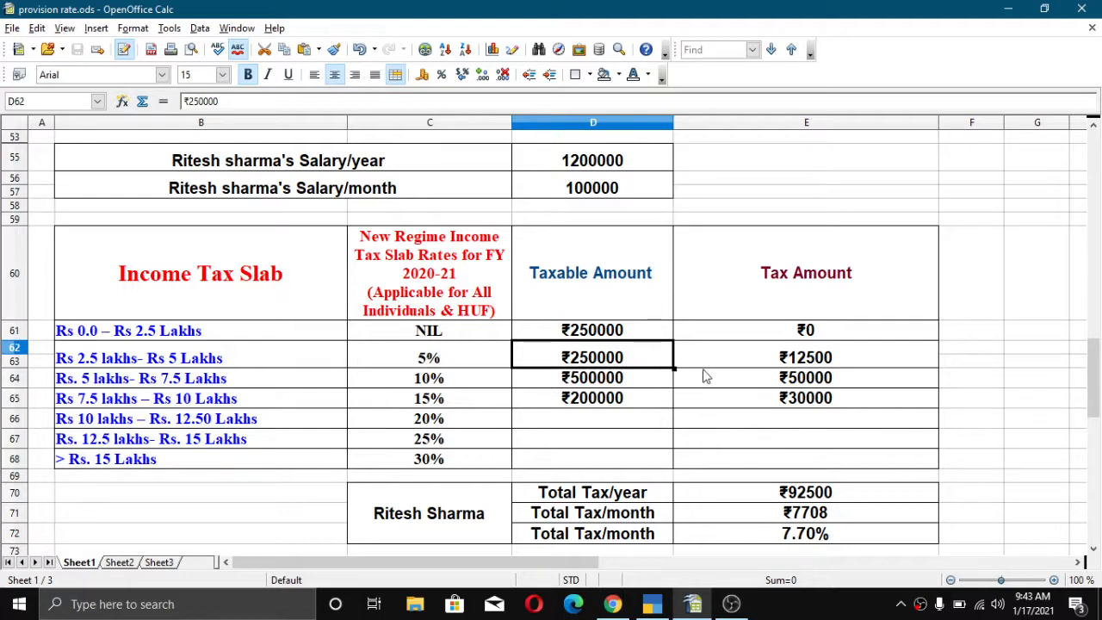
pyautogui.click(770, 360)
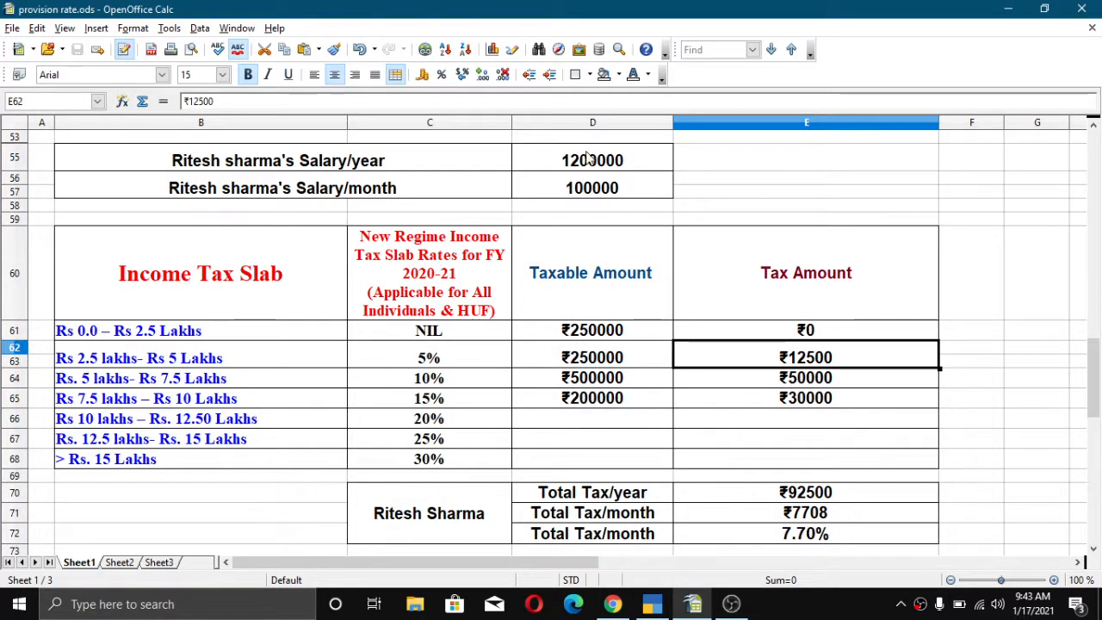
# Step: Review the rate, taxable amount and tax amount for the Rs 5 – Rs 7.5 Lakhs and Rs 7.5 – Rs 10 Lakhs slabs
pyautogui.click(563, 383)
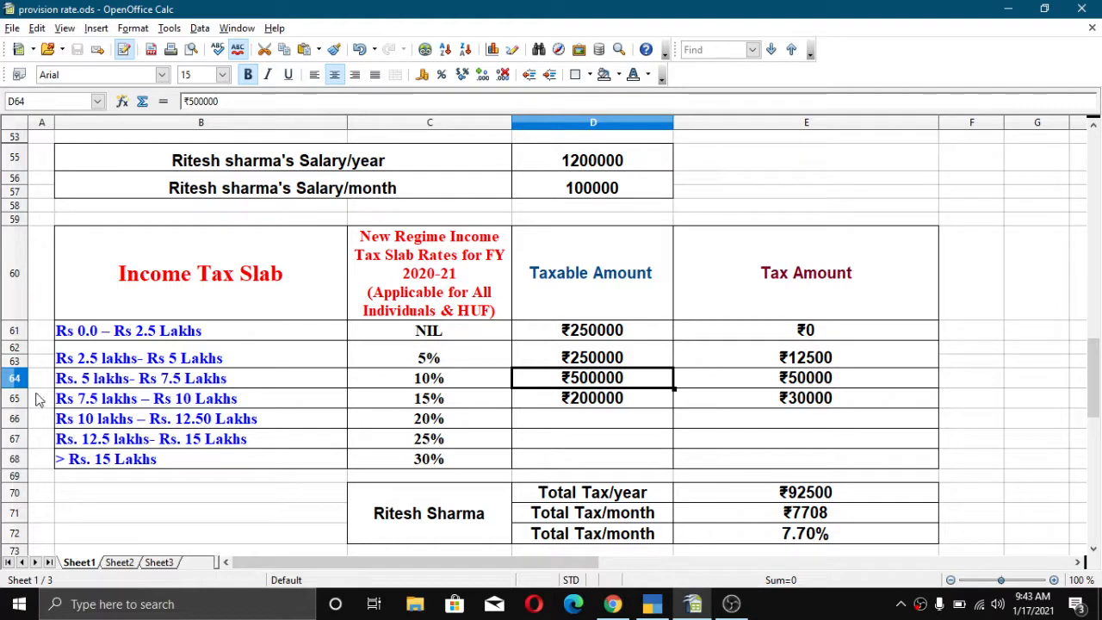
pyautogui.click(110, 383)
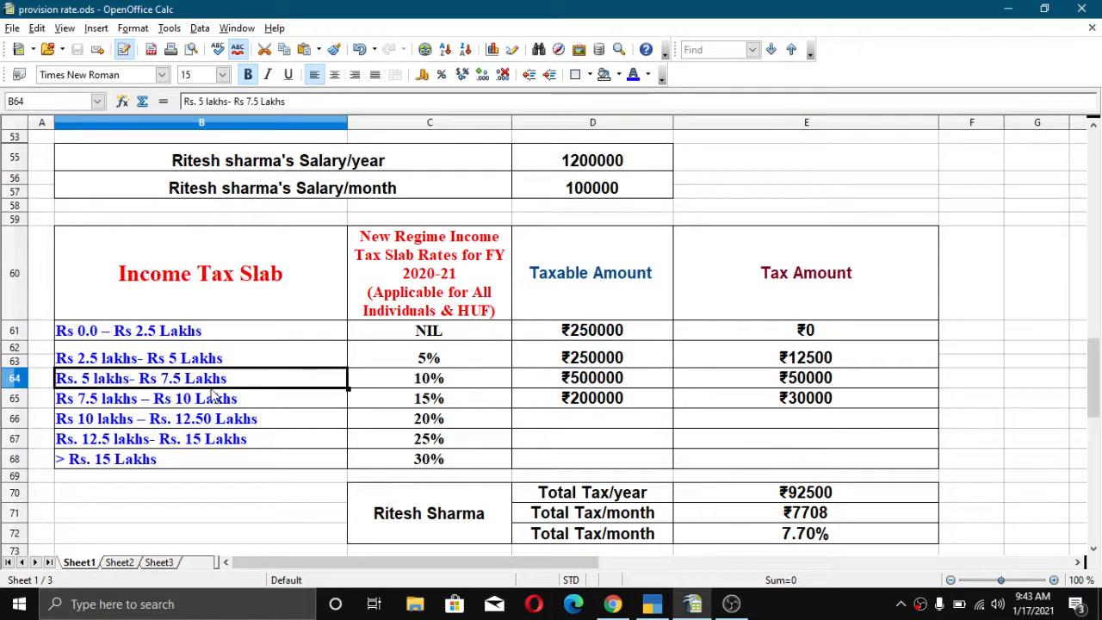
pyautogui.click(579, 379)
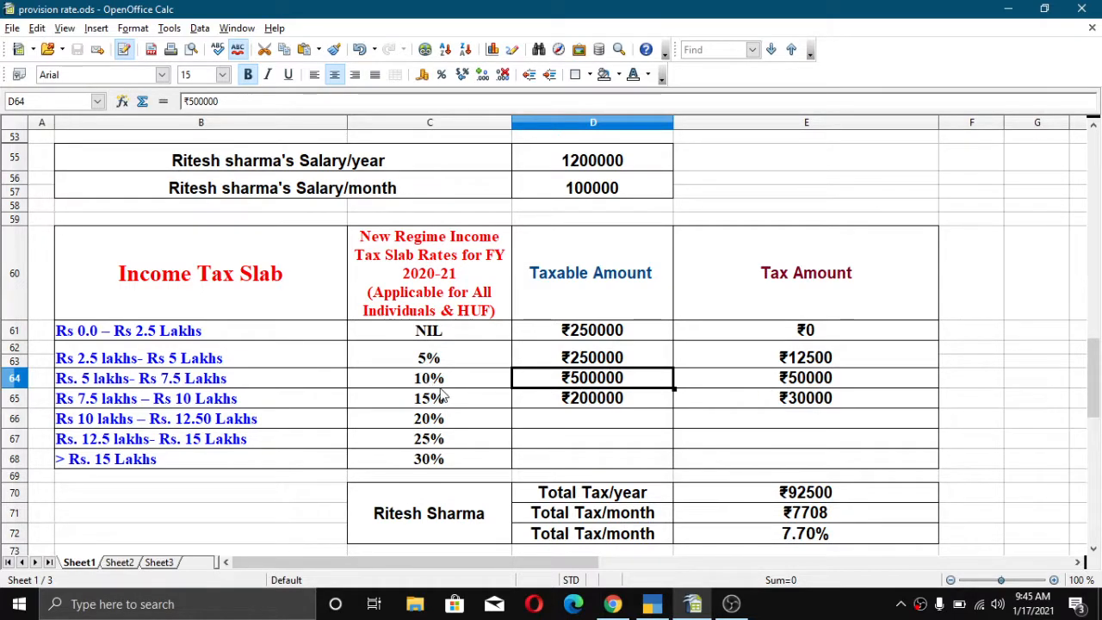
pyautogui.click(809, 384)
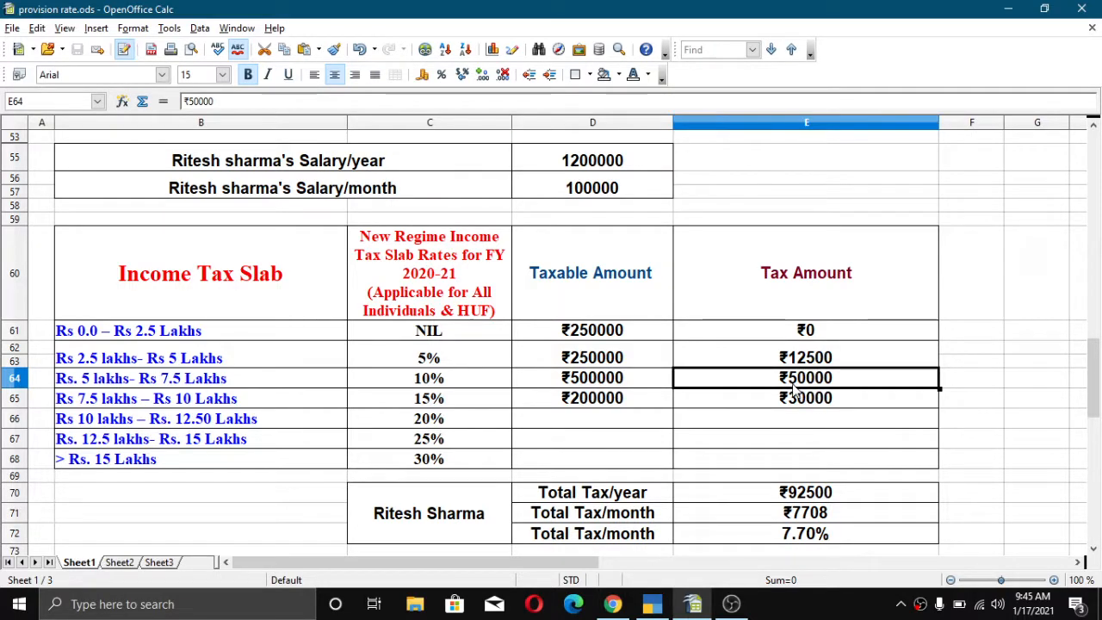
pyautogui.click(583, 404)
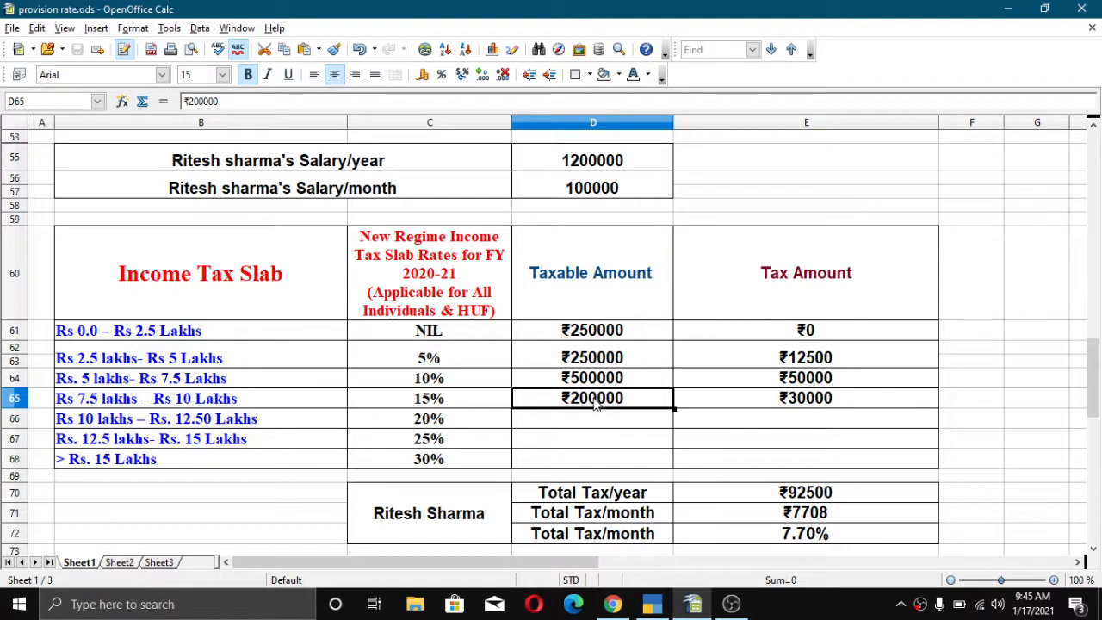
pyautogui.click(218, 405)
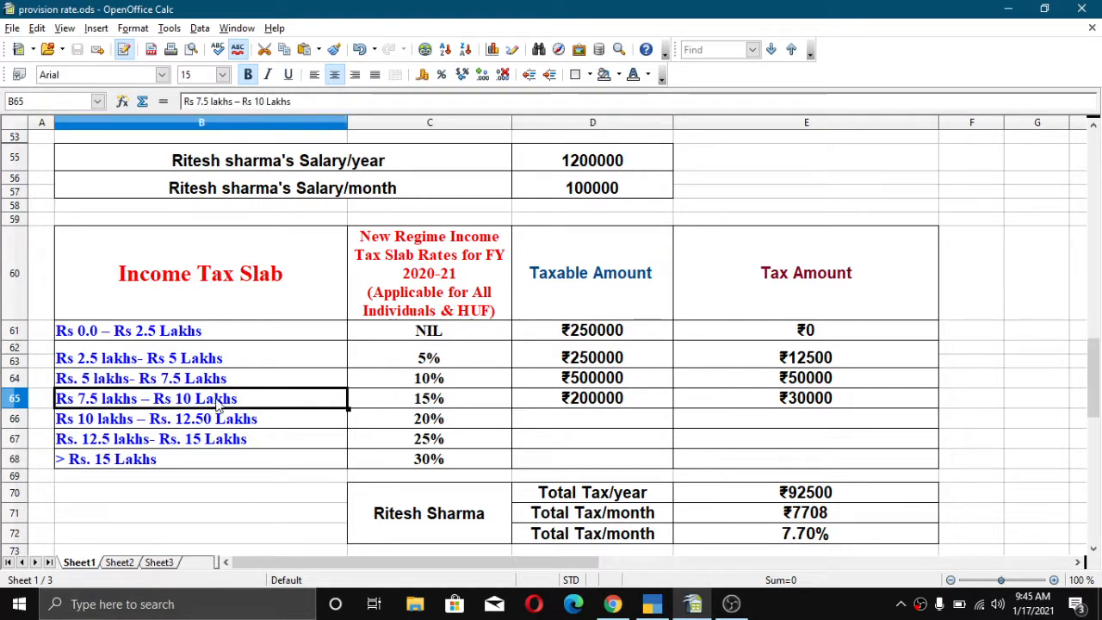
pyautogui.click(573, 400)
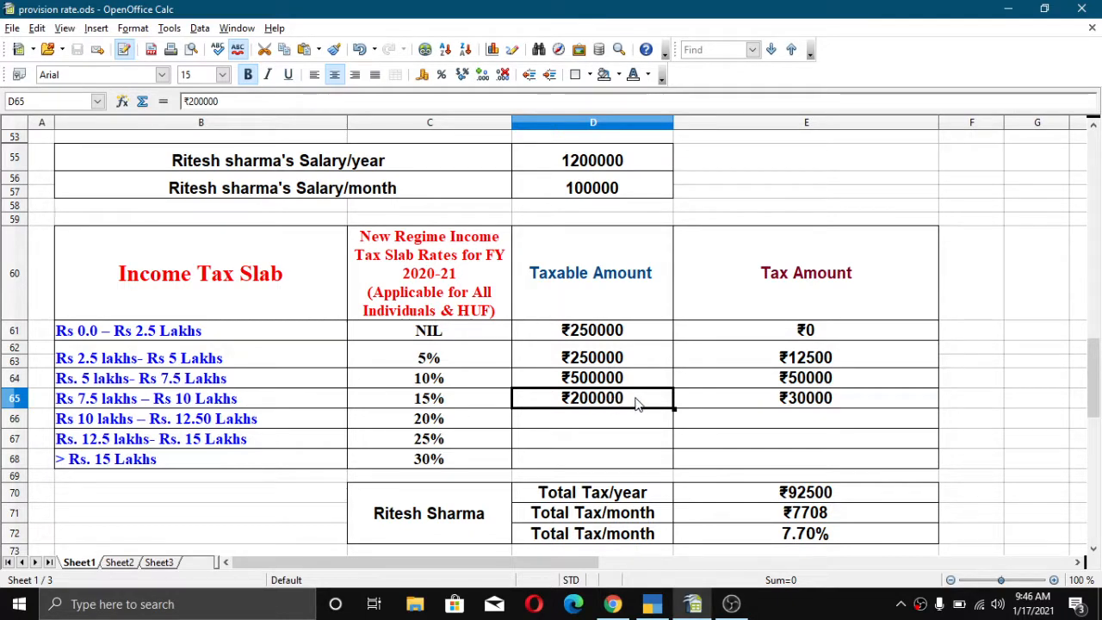
pyautogui.click(444, 403)
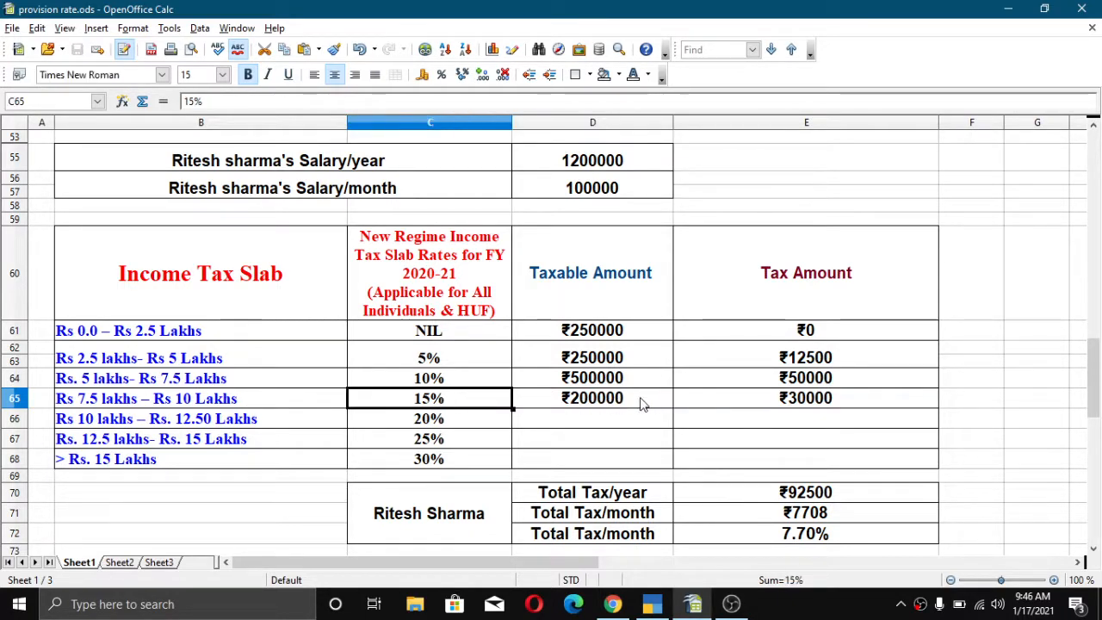
pyautogui.click(773, 408)
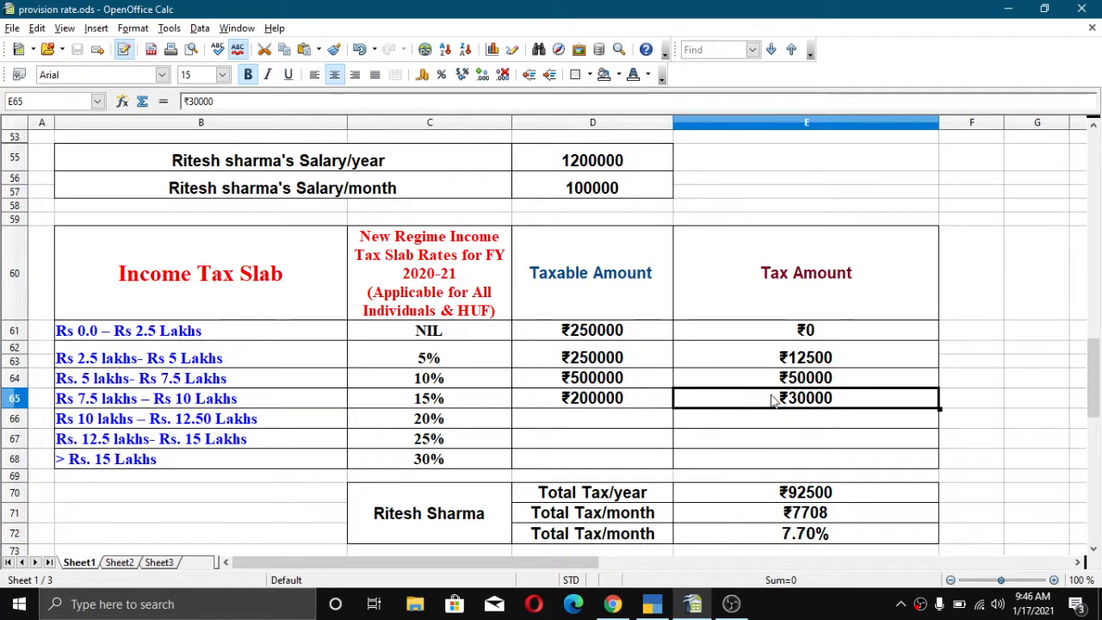
pyautogui.click(593, 437)
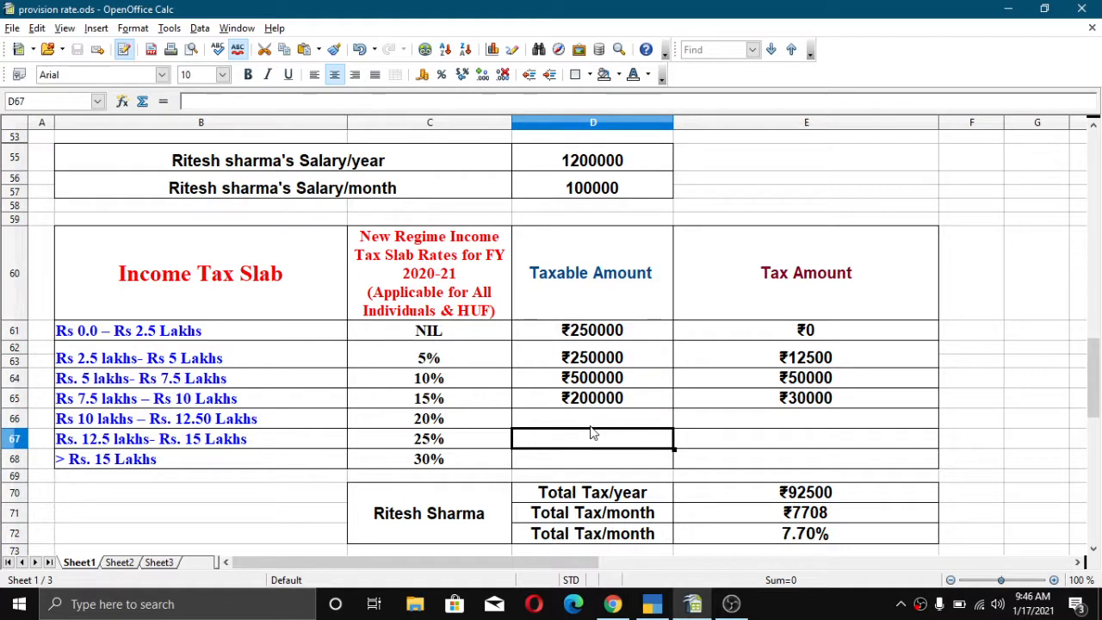
# Step: Check the taxable and tax amounts of the Rs 7.5 – Rs 10 Lakhs slab, and switch to the percentage calculator in Chrome
pyautogui.click(617, 405)
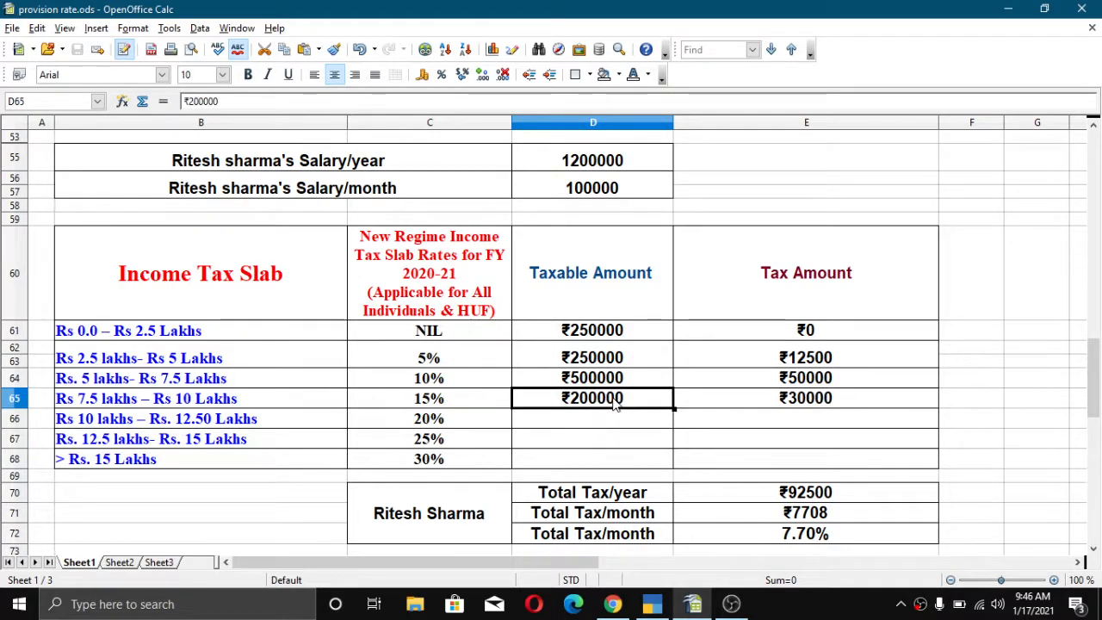
pyautogui.click(761, 404)
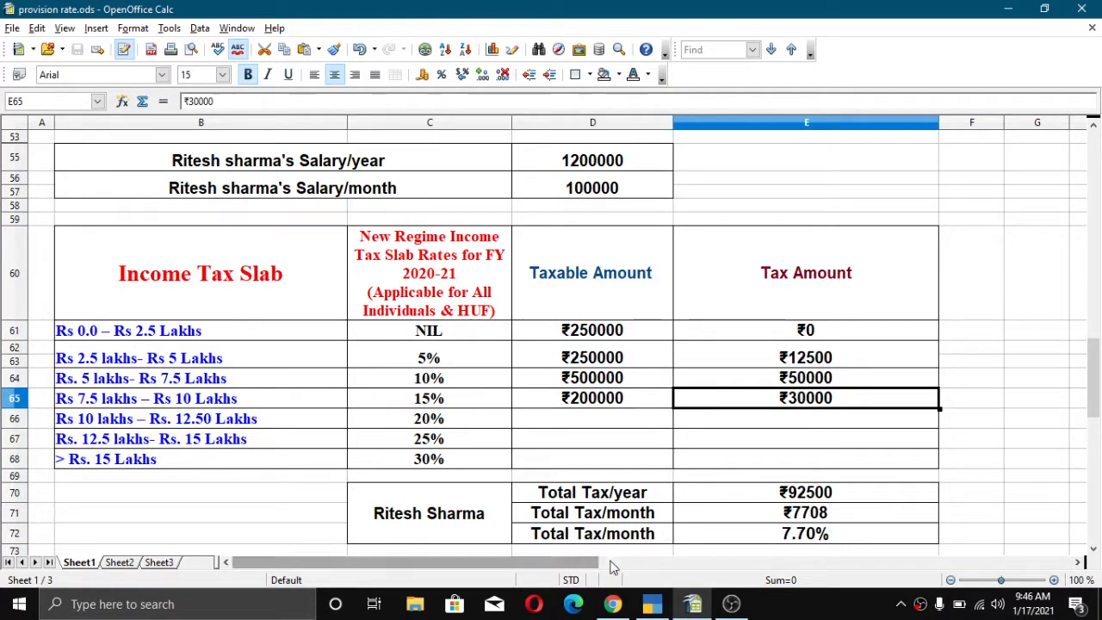
pyautogui.click(613, 606)
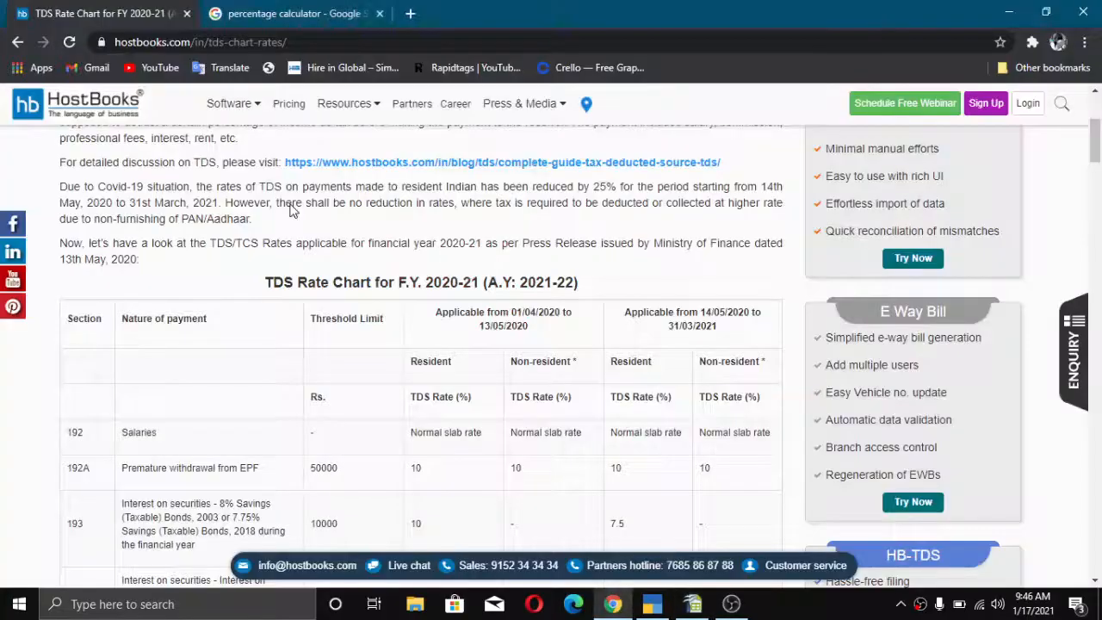
pyautogui.click(284, 14)
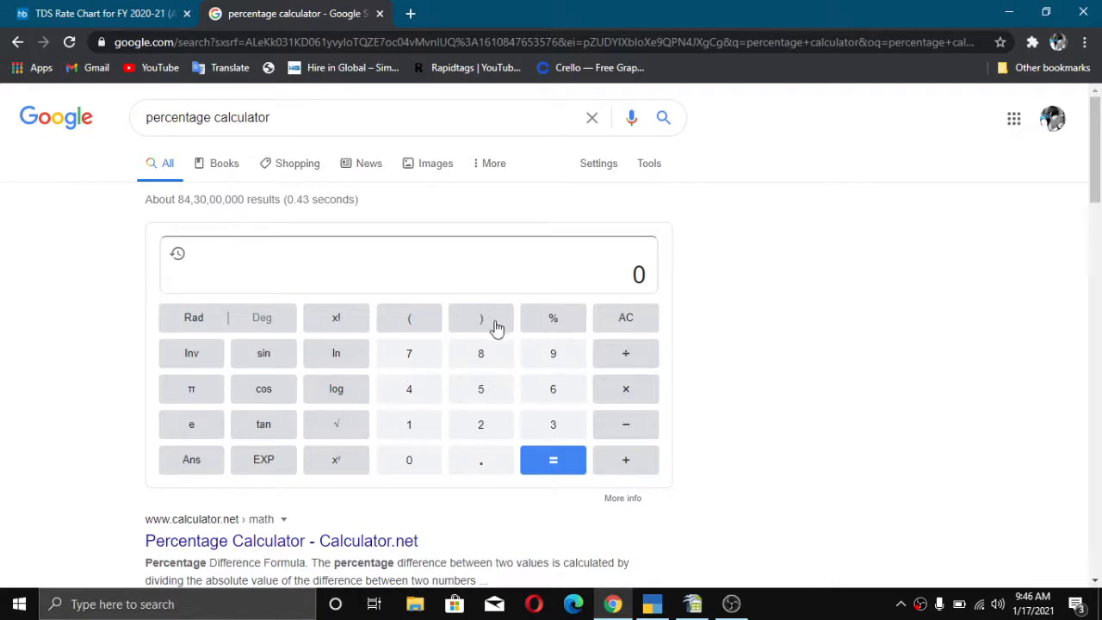
# Step: Switch back to the OpenOffice Calc spreadsheet and review the first employee's total tax per year
pyautogui.click(692, 604)
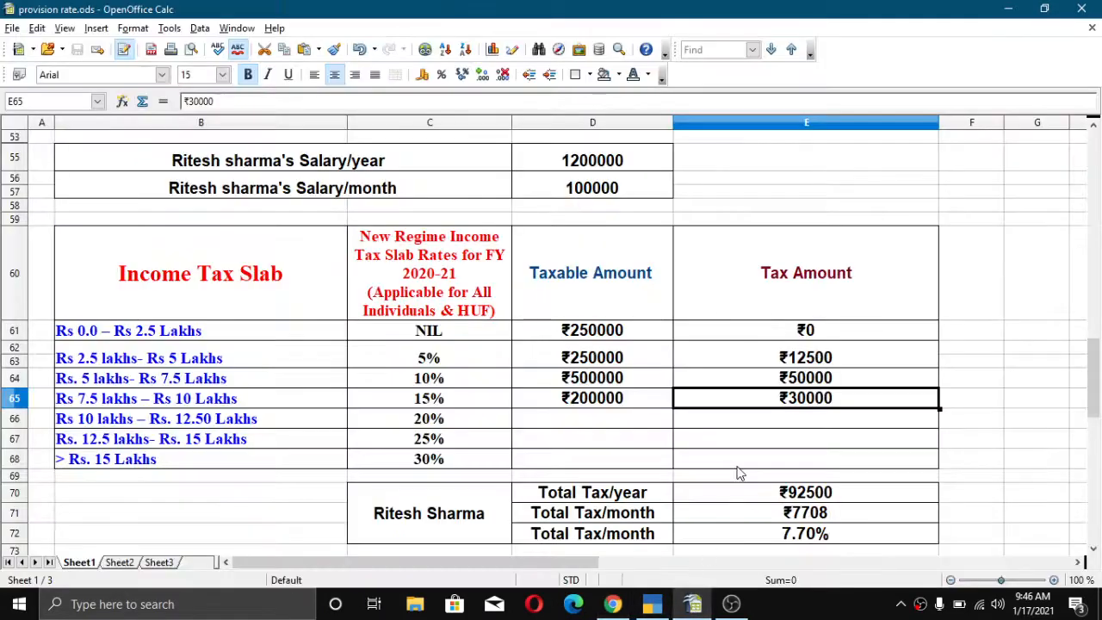
pyautogui.scroll(-1, 572, 465)
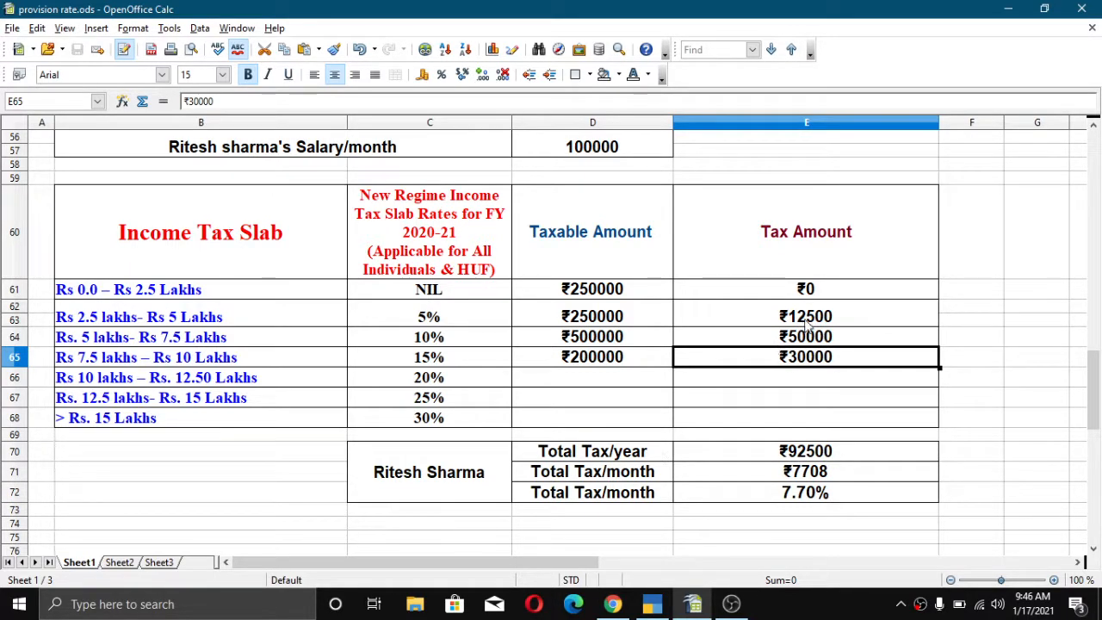
pyautogui.click(788, 453)
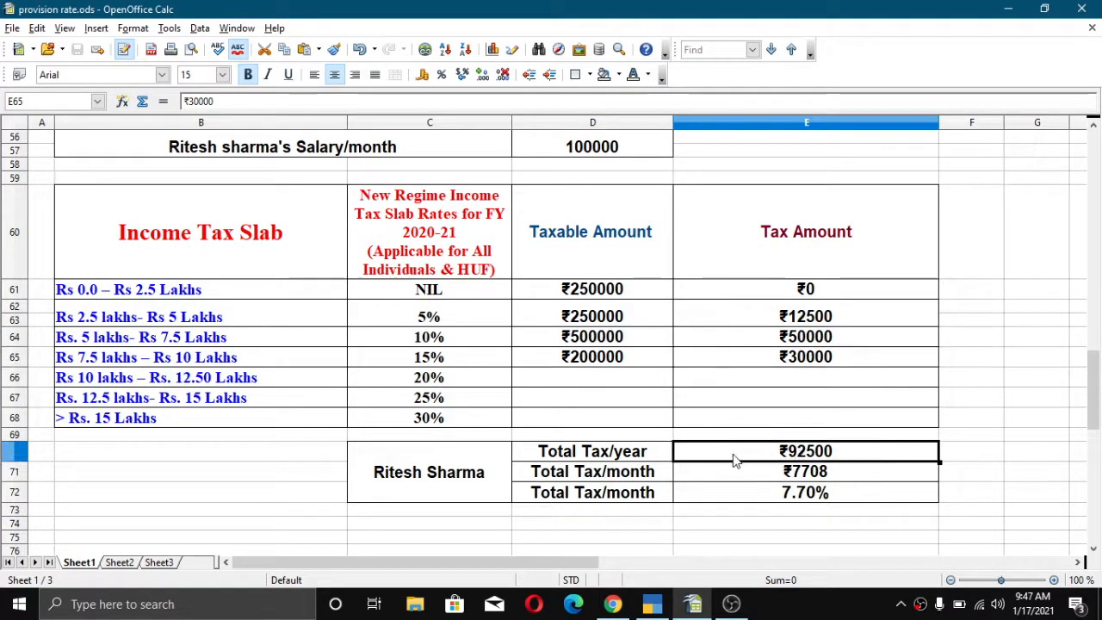
pyautogui.click(634, 456)
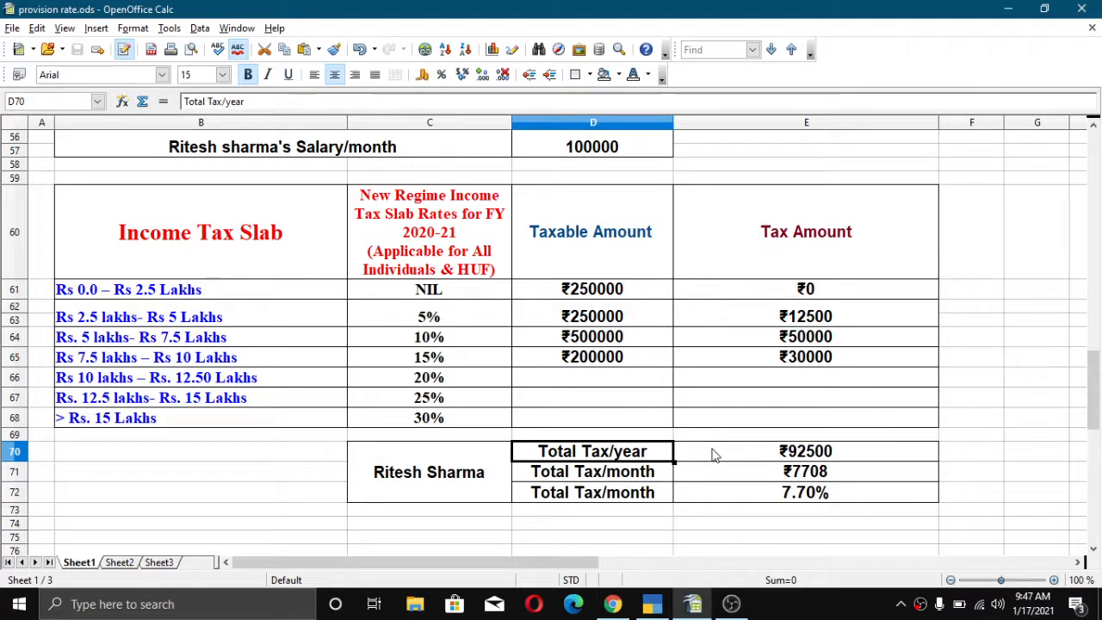
pyautogui.click(823, 456)
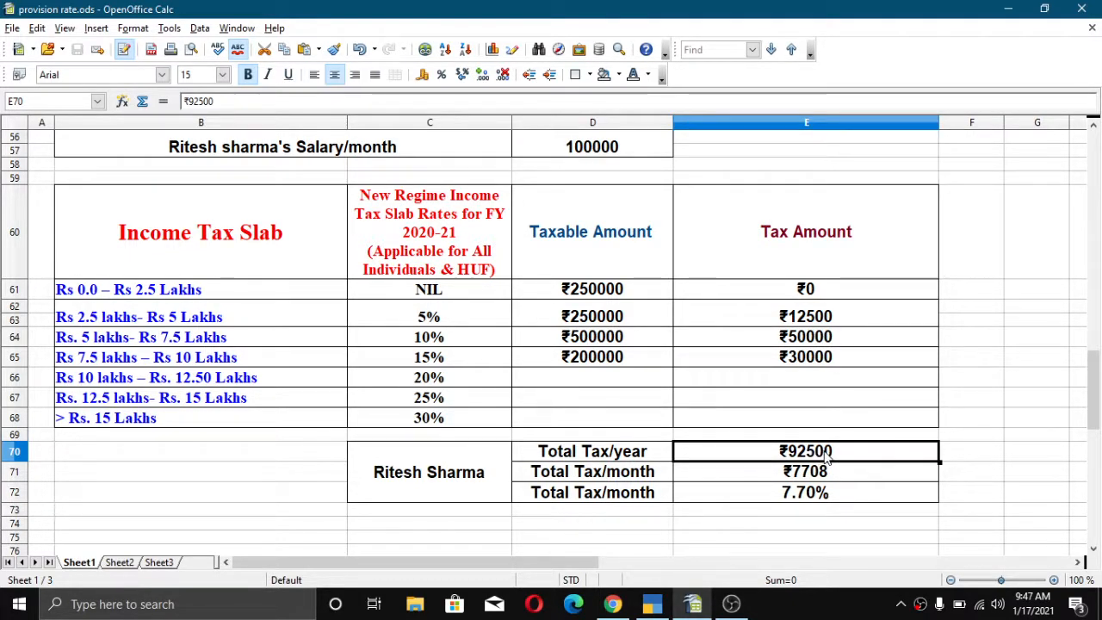
# Step: Review how the first employee's yearly tax breaks down into the monthly tax amount and the monthly tax percentage
pyautogui.click(647, 477)
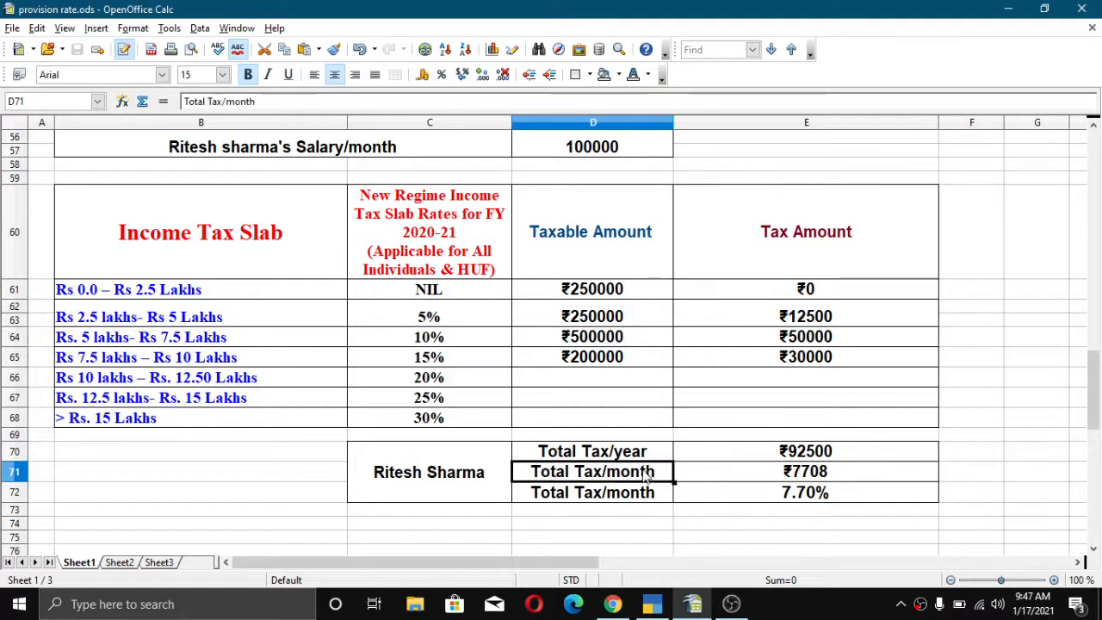
pyautogui.click(800, 453)
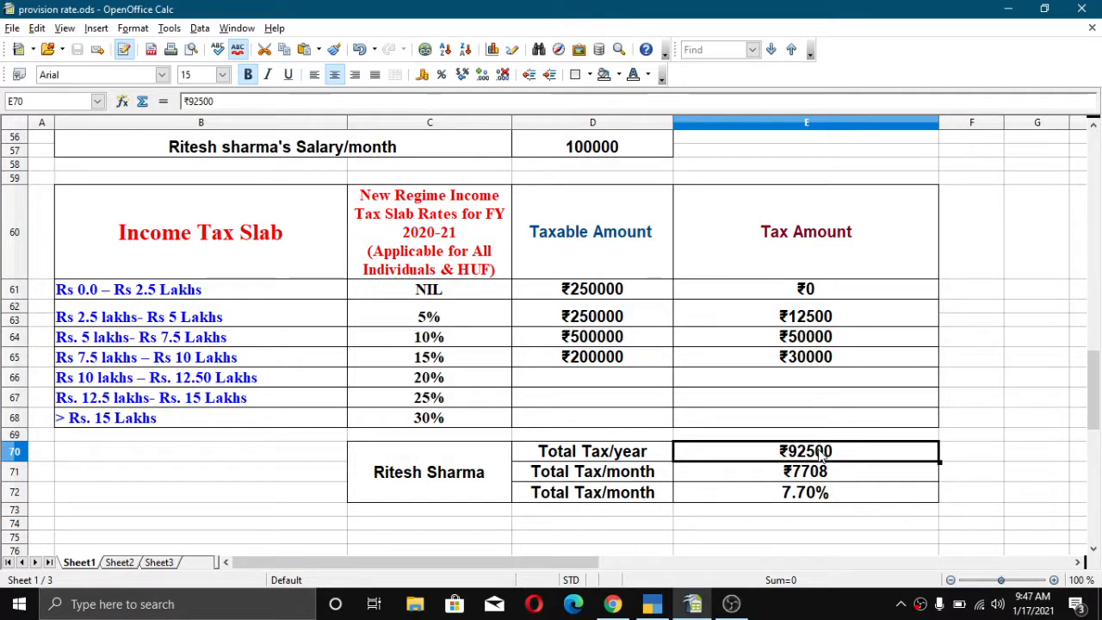
pyautogui.click(809, 473)
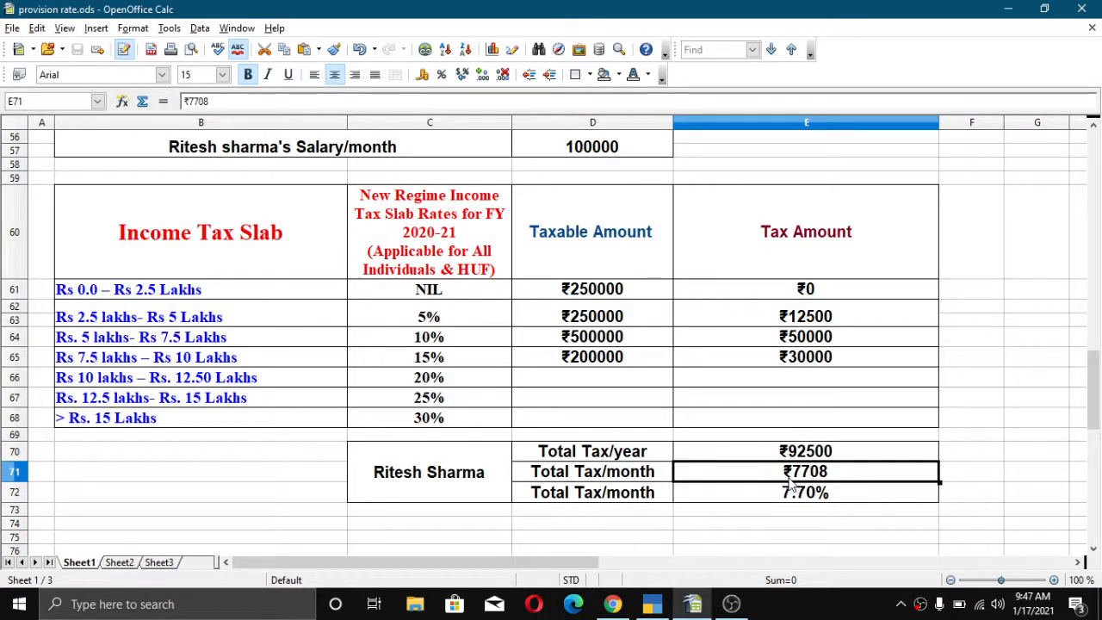
pyautogui.click(651, 475)
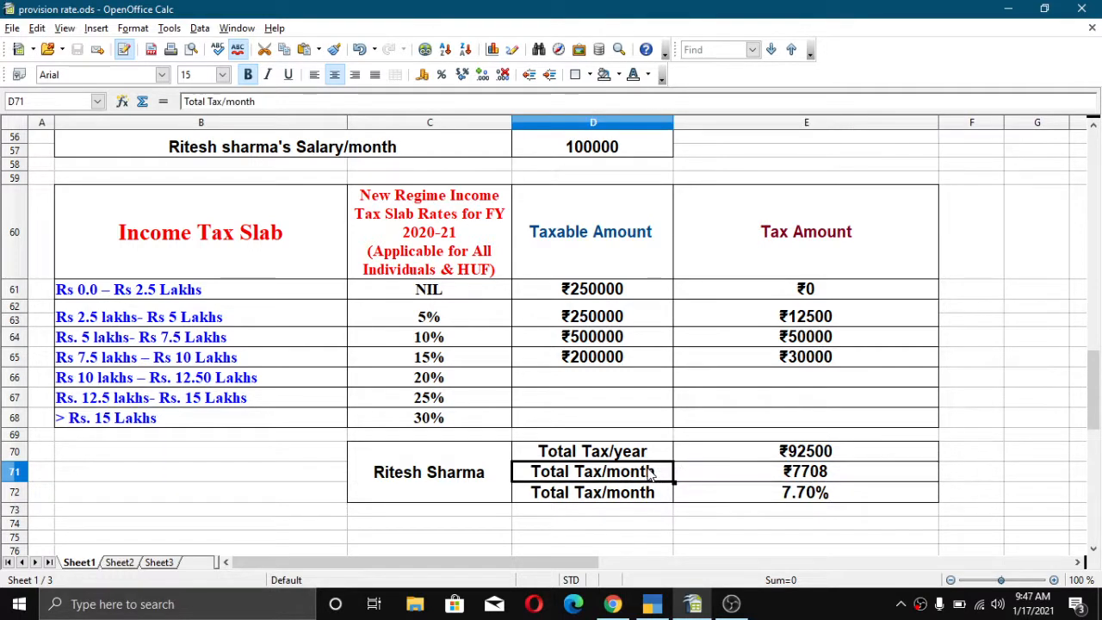
pyautogui.click(775, 479)
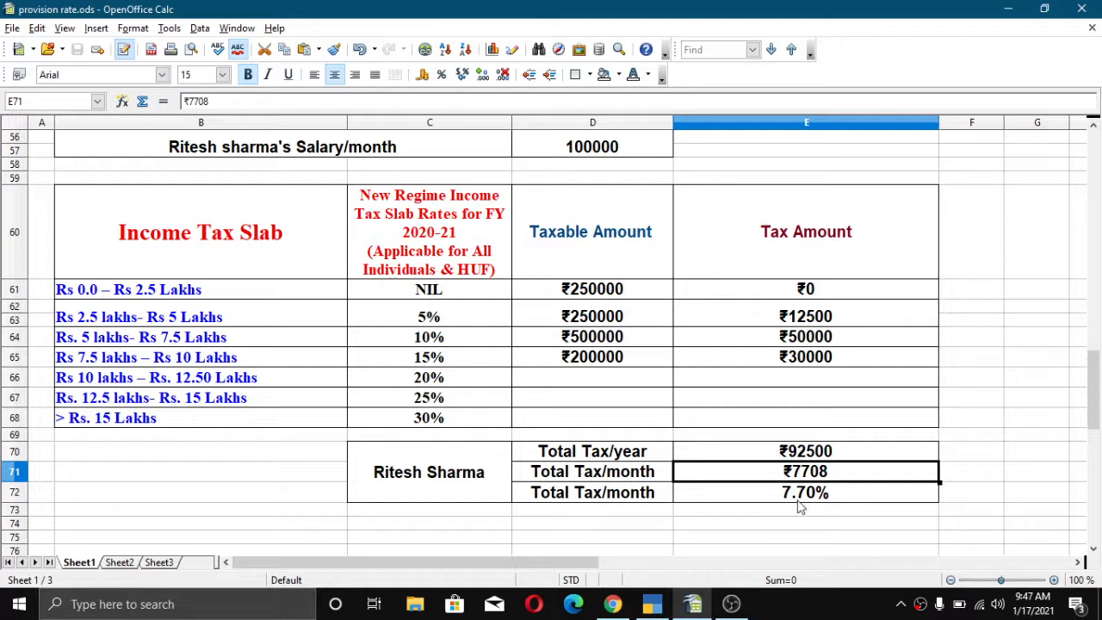
pyautogui.click(797, 500)
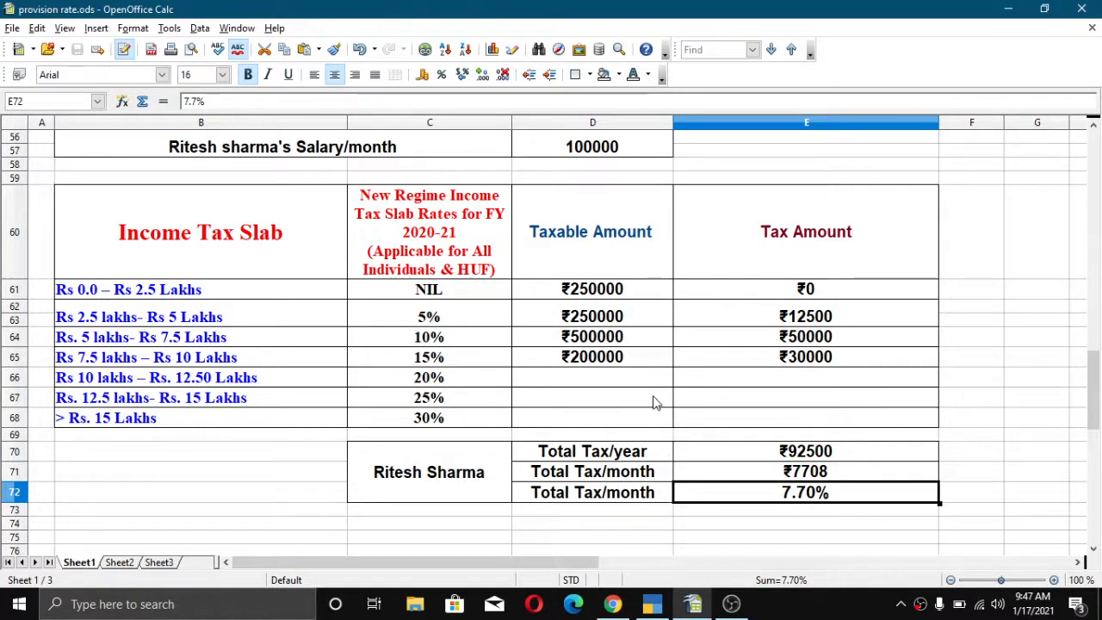
# Step: Compare the first employee's monthly salary with the yearly tax, monthly tax amount and monthly tax percentage
pyautogui.scroll(1, 654, 402)
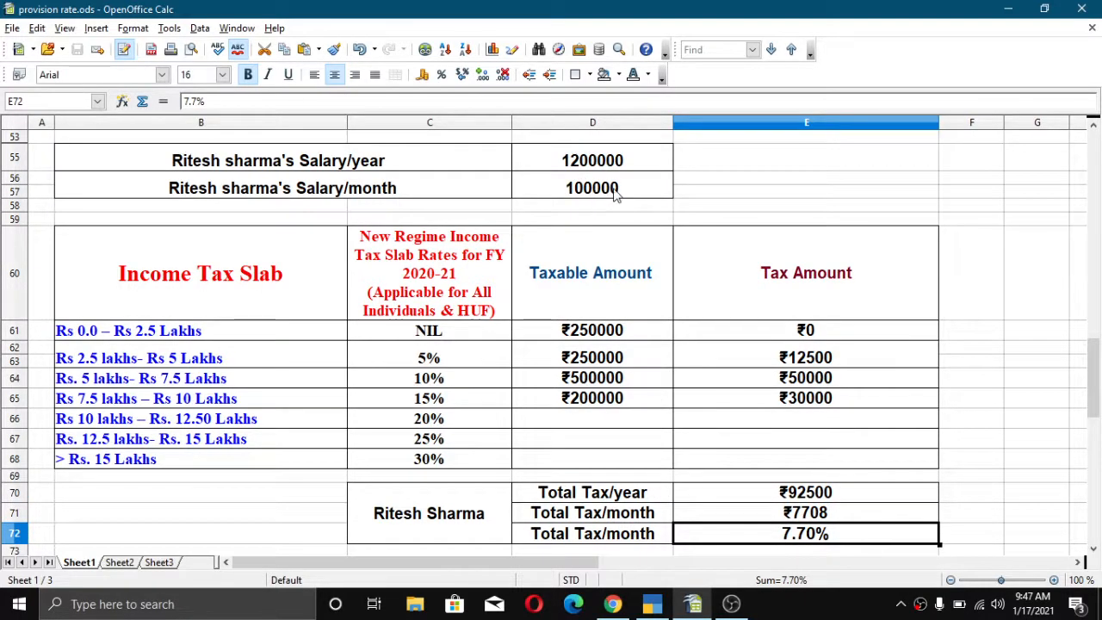
pyautogui.scroll(-1, 786, 430)
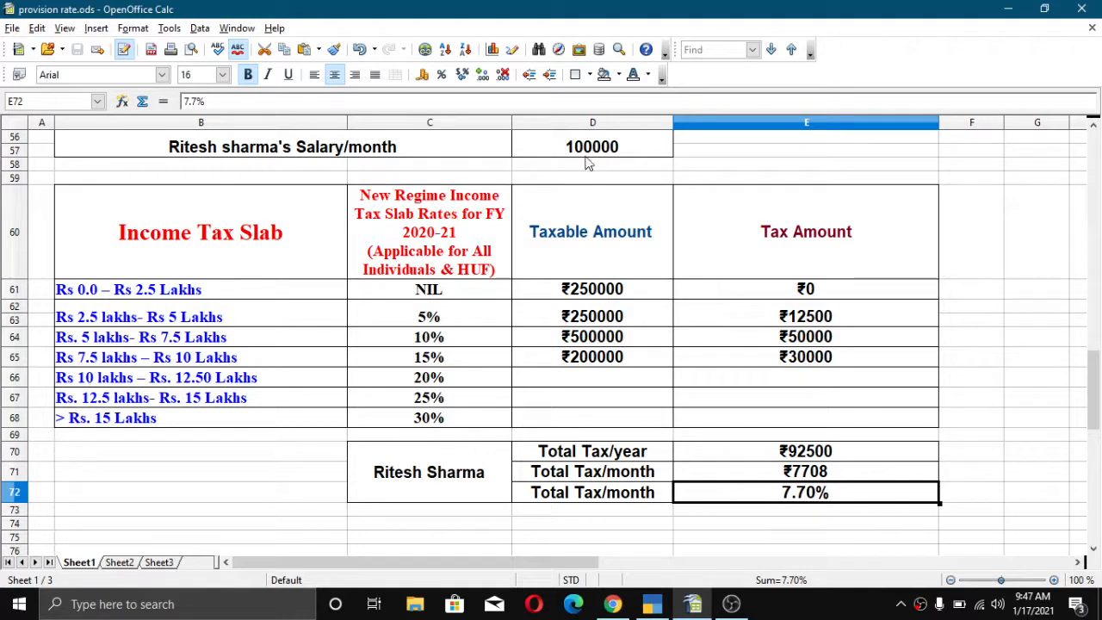
pyautogui.click(807, 481)
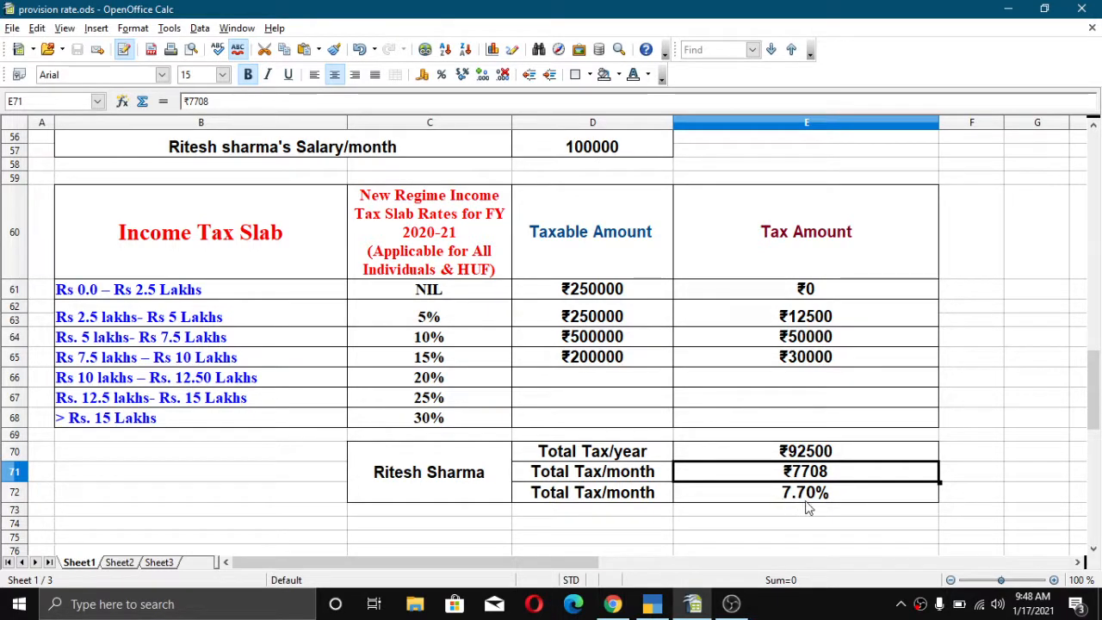
pyautogui.click(753, 512)
pyautogui.scroll(-1, 703, 489)
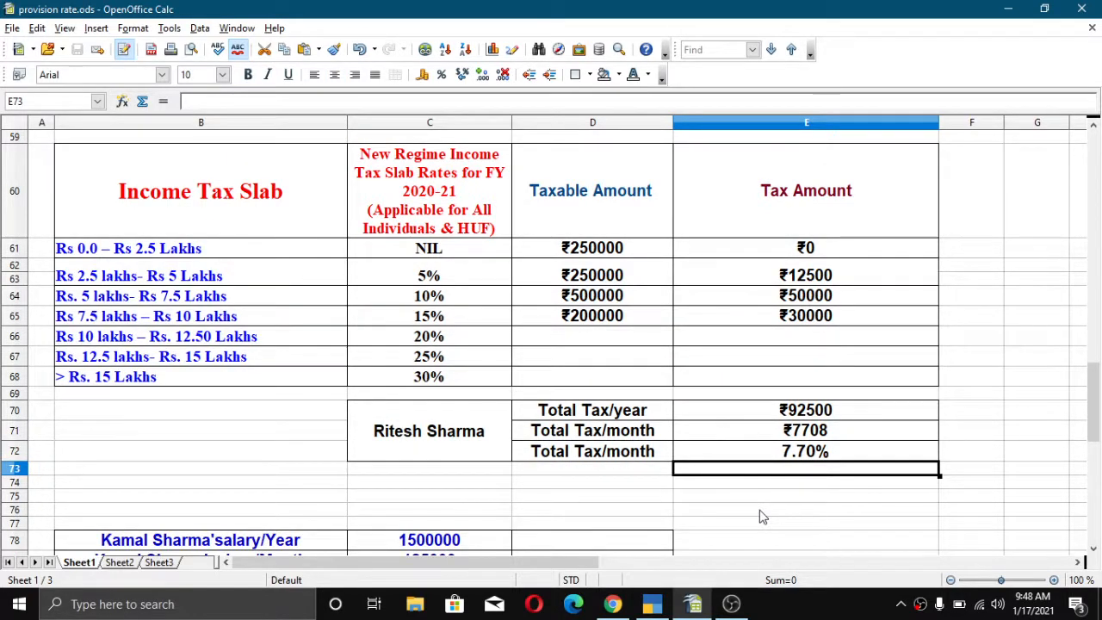
pyautogui.scroll(1, 702, 382)
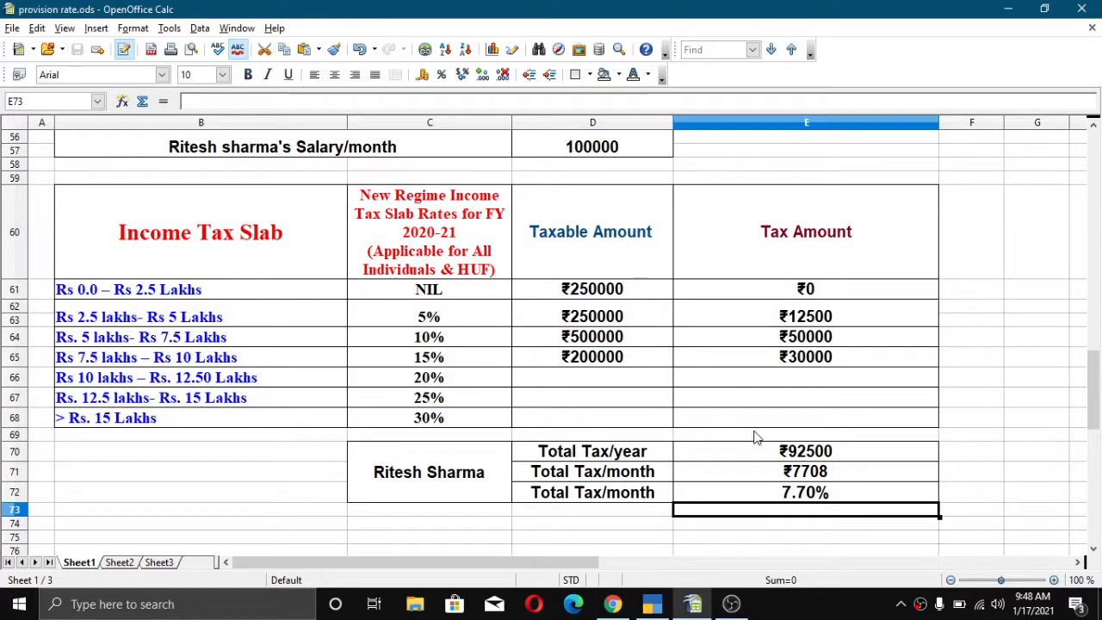
pyautogui.click(702, 456)
pyautogui.click(738, 498)
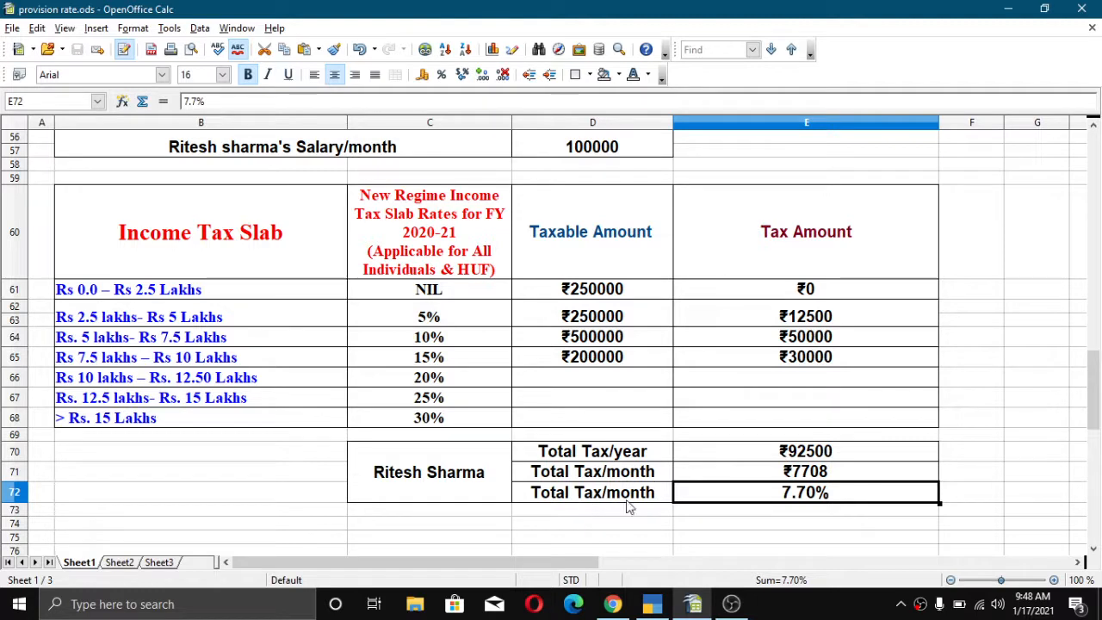
pyautogui.click(806, 473)
pyautogui.click(803, 494)
pyautogui.click(751, 459)
pyautogui.click(769, 496)
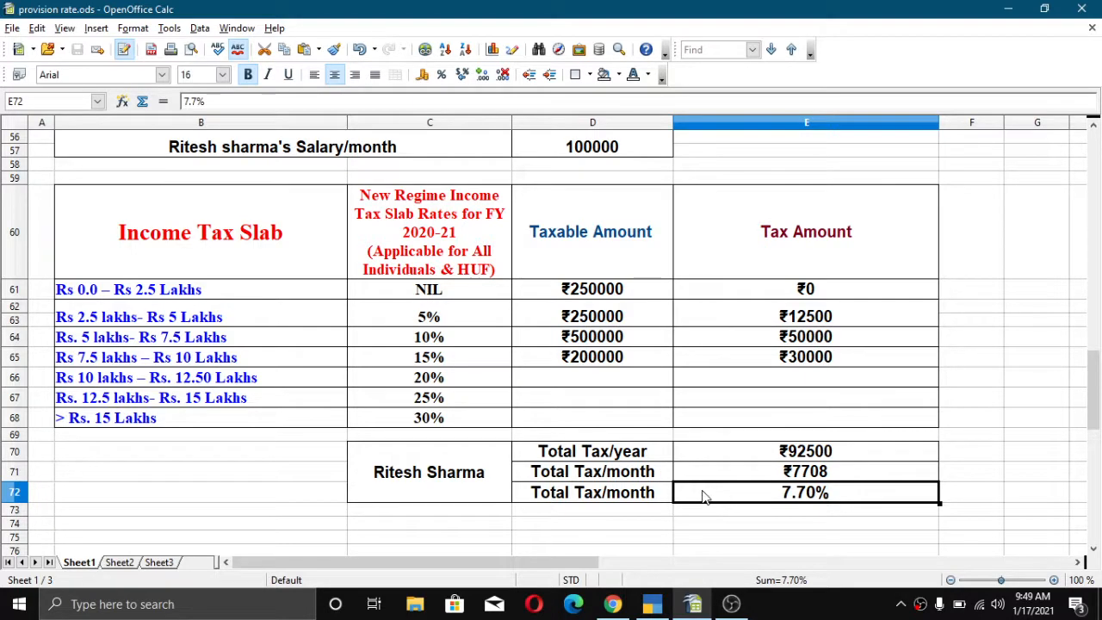
# Step: Examine the second employee's salary, yearly and monthly tax amounts, and monthly tax percentage below the slab table
pyautogui.scroll(-3, 627, 402)
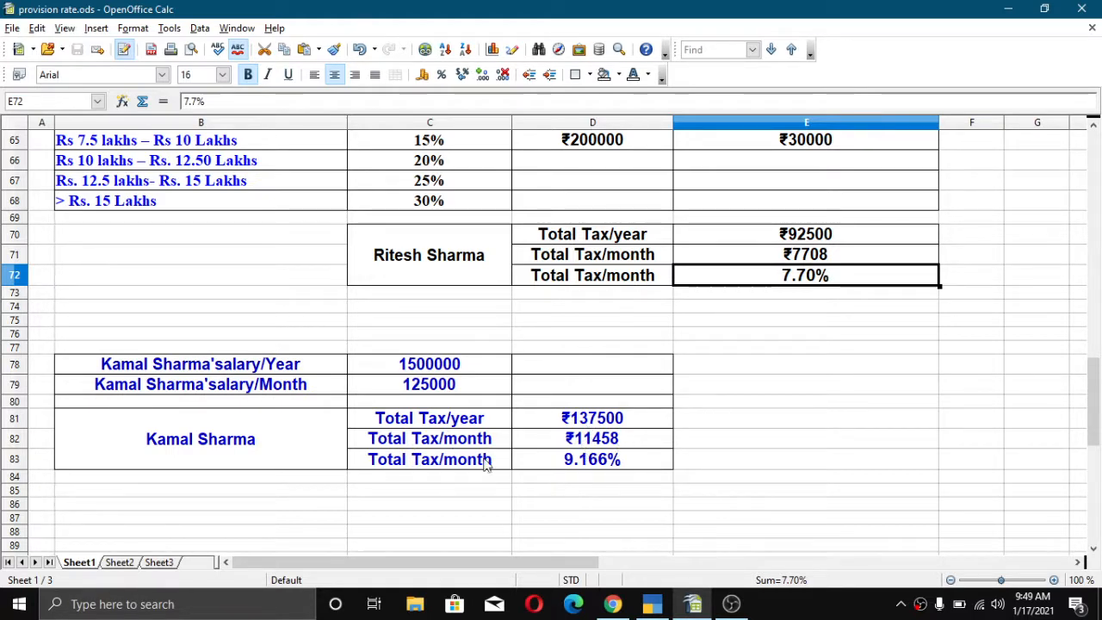
pyautogui.click(448, 465)
pyautogui.click(551, 458)
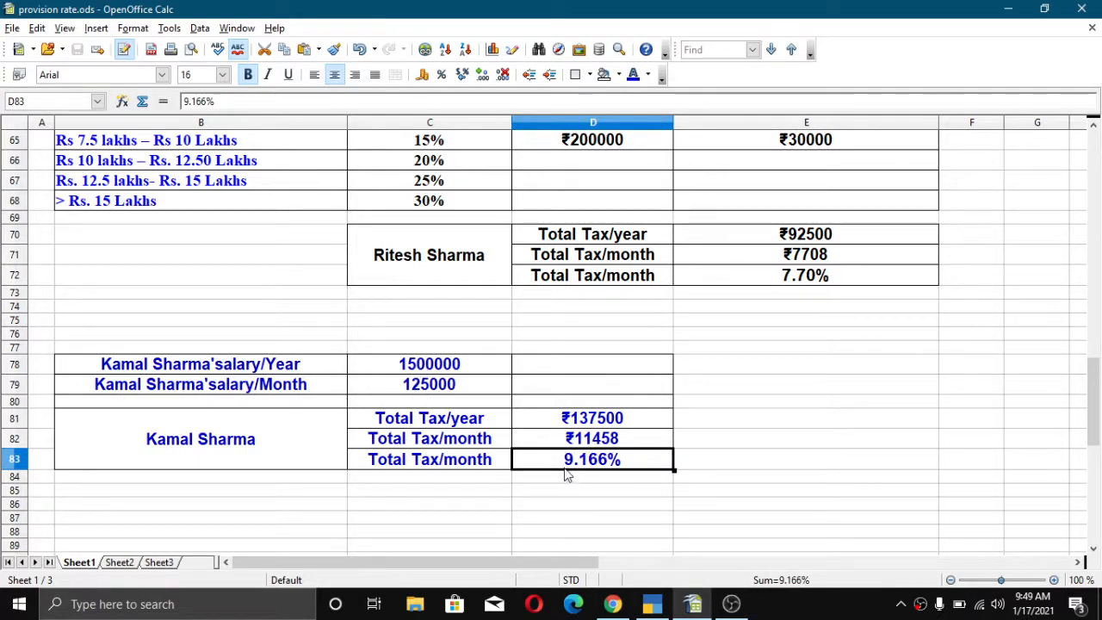
pyautogui.click(463, 465)
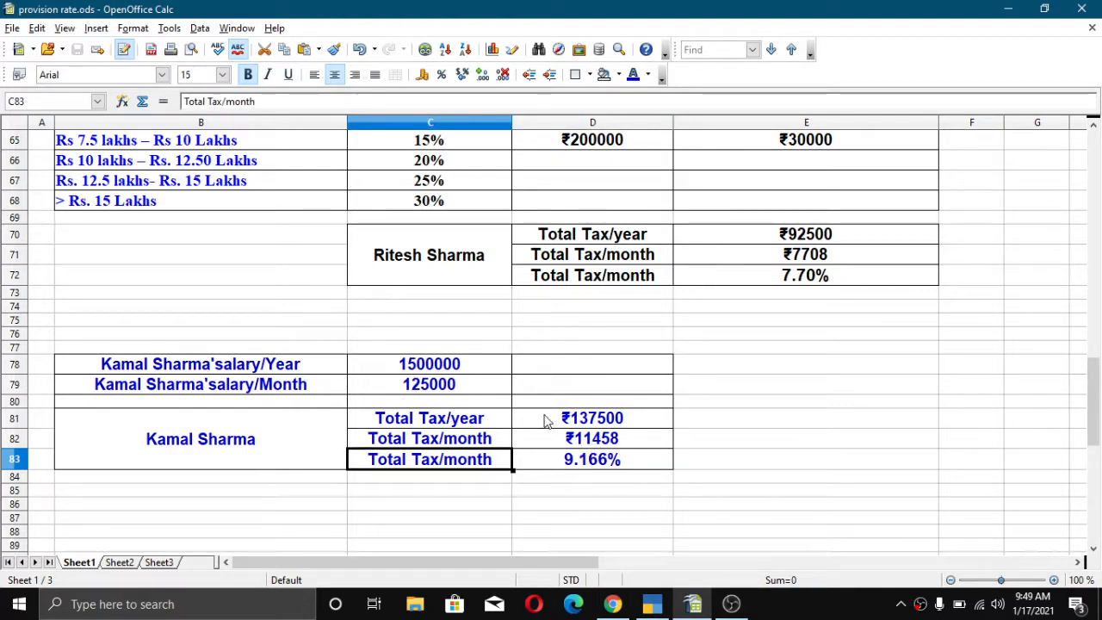
pyautogui.click(592, 463)
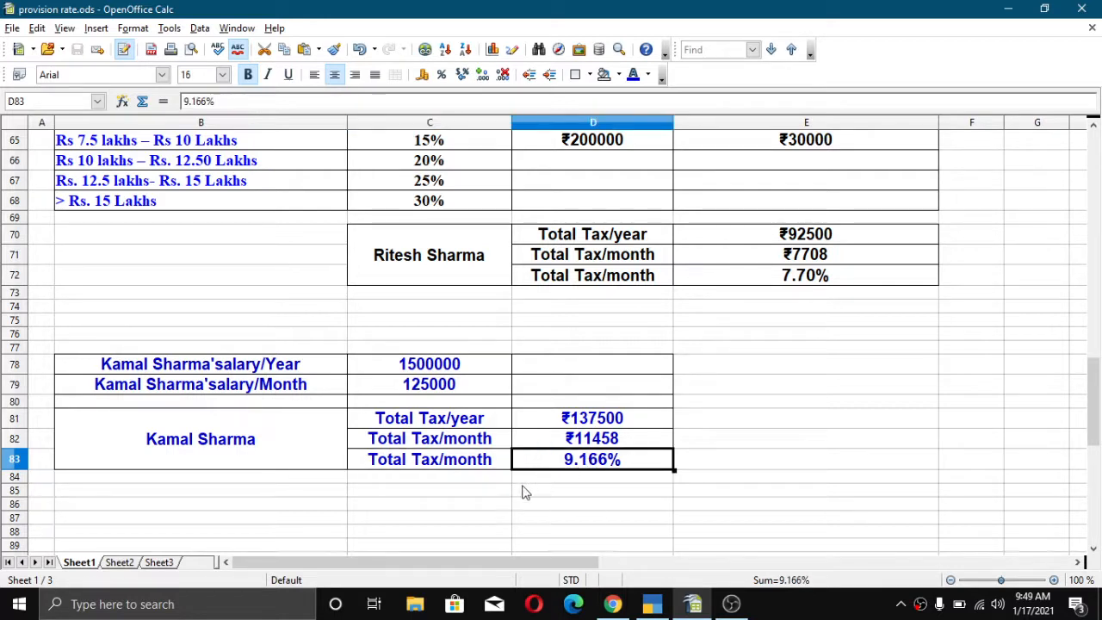
pyautogui.click(593, 476)
pyautogui.click(564, 459)
pyautogui.click(430, 401)
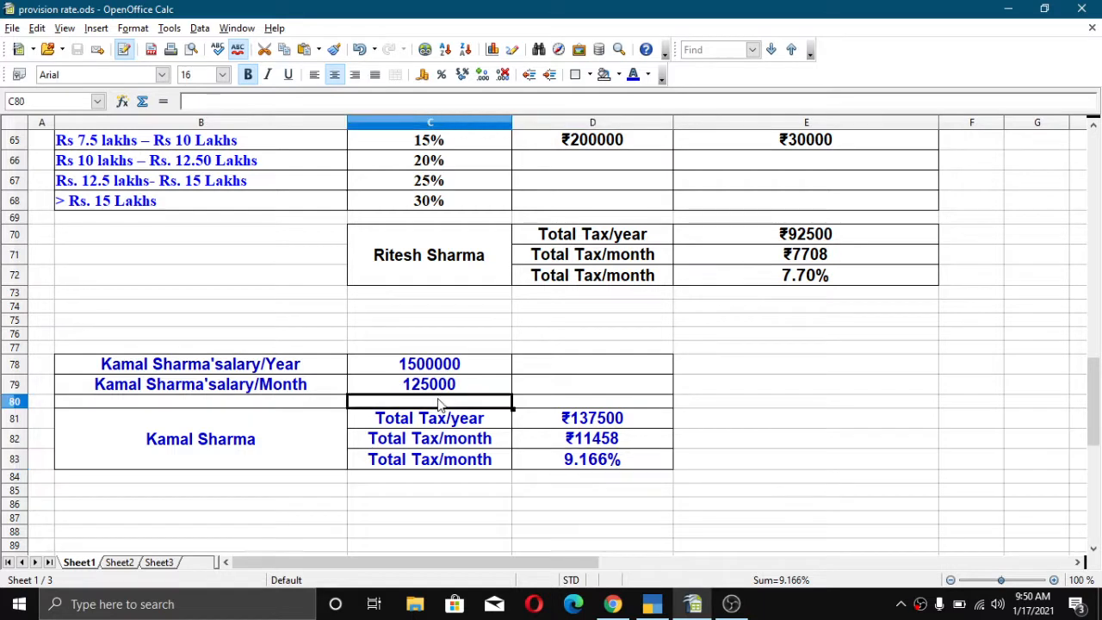
pyautogui.click(508, 465)
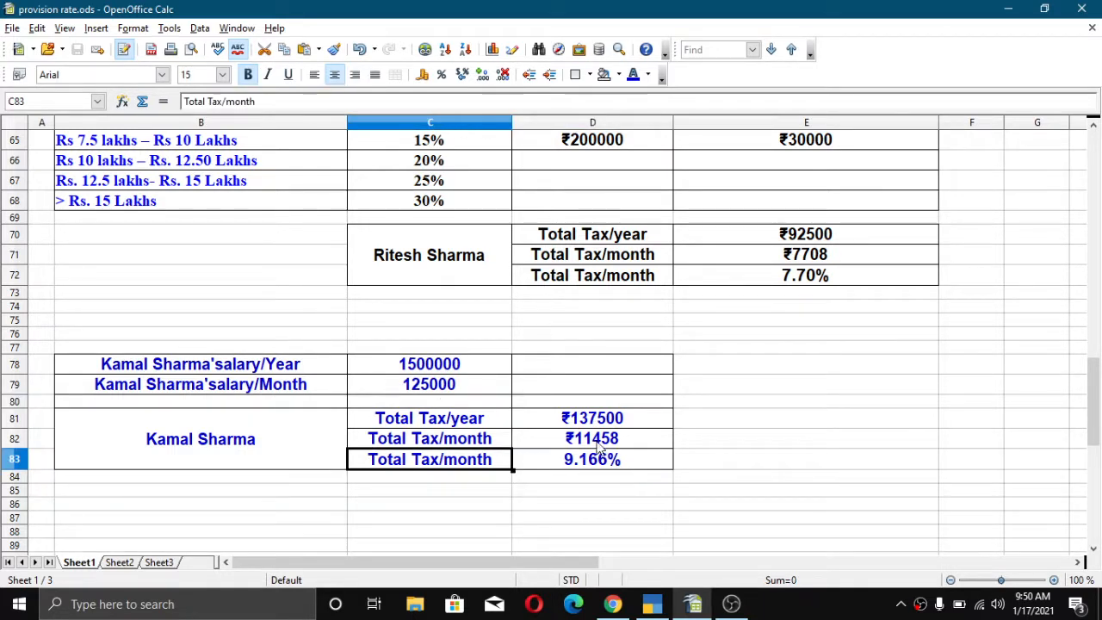
pyautogui.scroll(1, 585, 446)
pyautogui.scroll(-1, 583, 445)
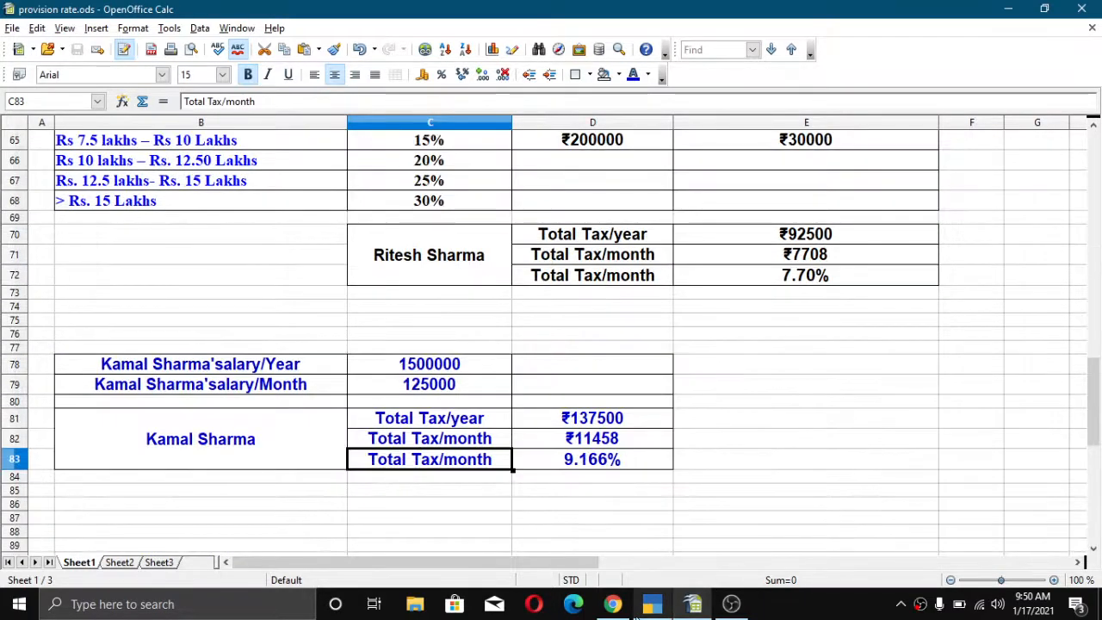
# Step: Switch to TallyPrime and open the list of TDS Nature of Payments masters for alteration
pyautogui.click(651, 605)
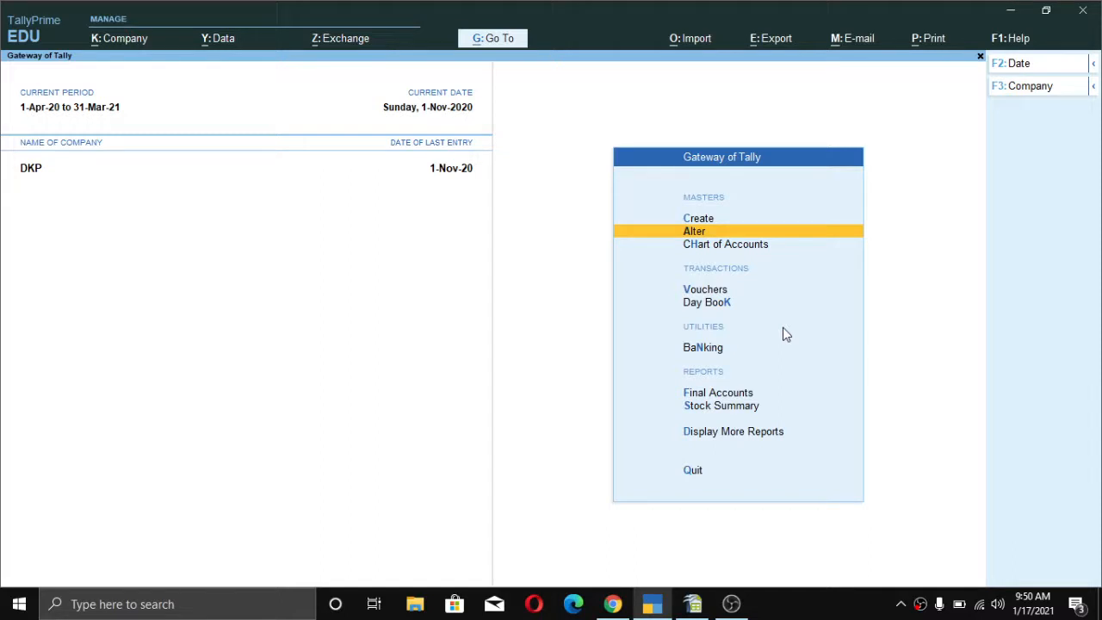
pyautogui.press('Down')
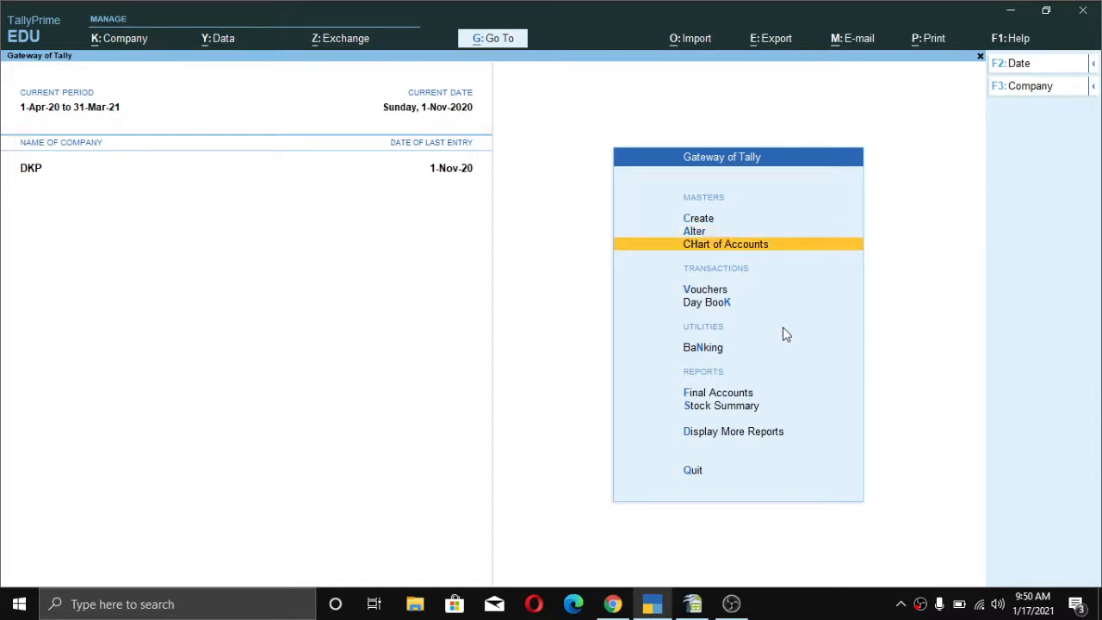
pyautogui.press('Up')
pyautogui.press('Up')
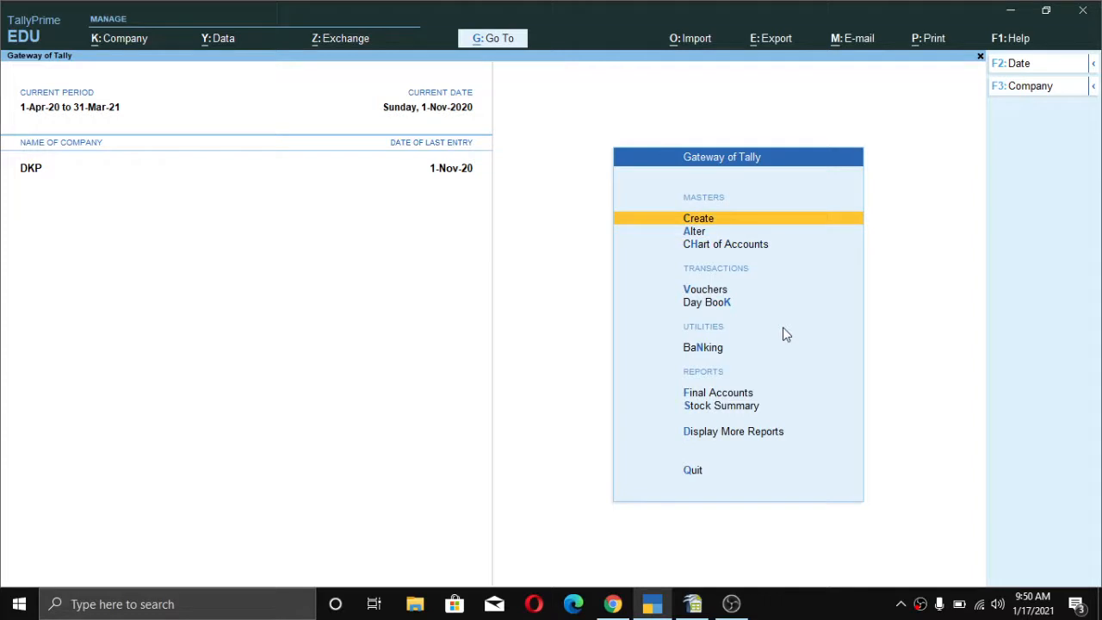
pyautogui.press('Down')
pyautogui.press('Return')
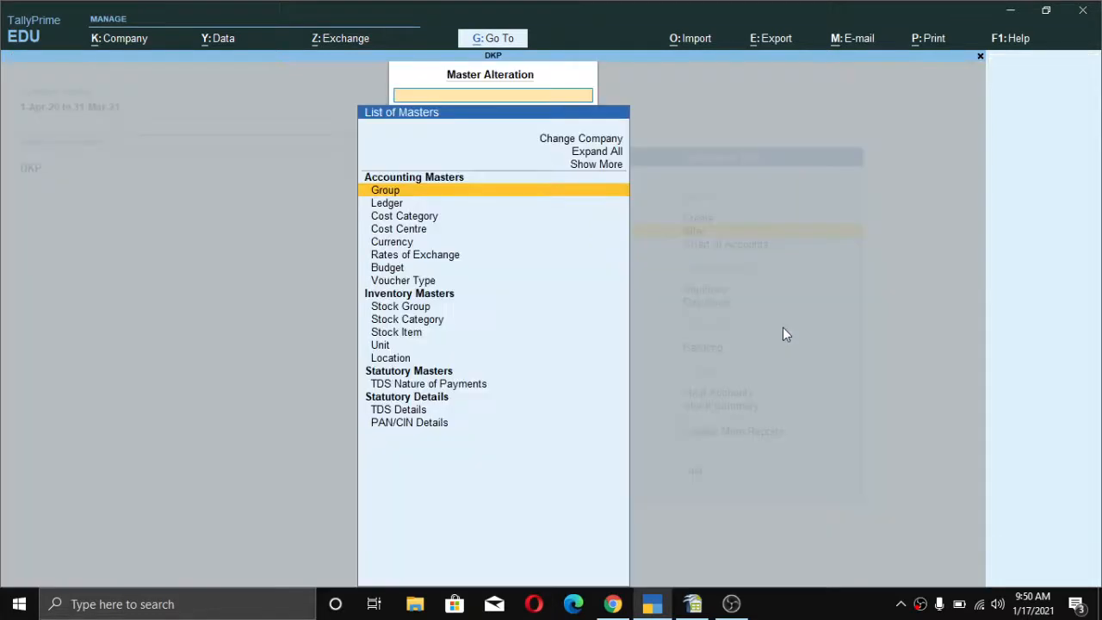
pyautogui.press('Down')
pyautogui.press('Down')
pyautogui.press('Down')
pyautogui.press('Down')
pyautogui.press('Down')
pyautogui.press('Down')
pyautogui.press('Down')
pyautogui.press('Down')
pyautogui.press('Down')
pyautogui.press('Down')
pyautogui.press('Down')
pyautogui.press('Down')
pyautogui.press('Down')
pyautogui.press('Down')
pyautogui.press('Down')
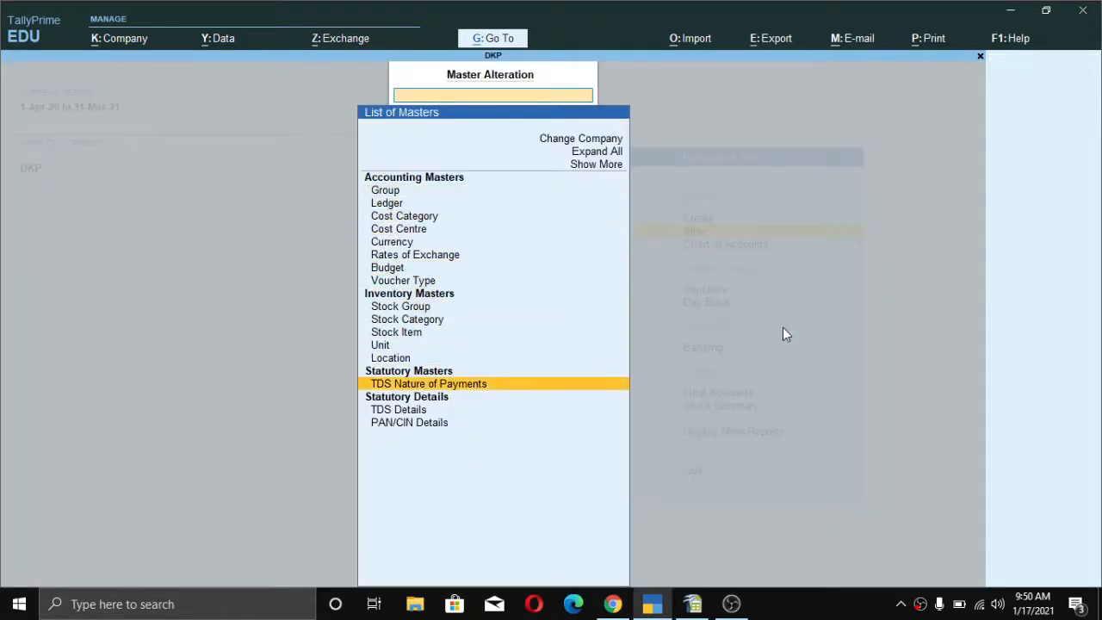
pyautogui.press('Return')
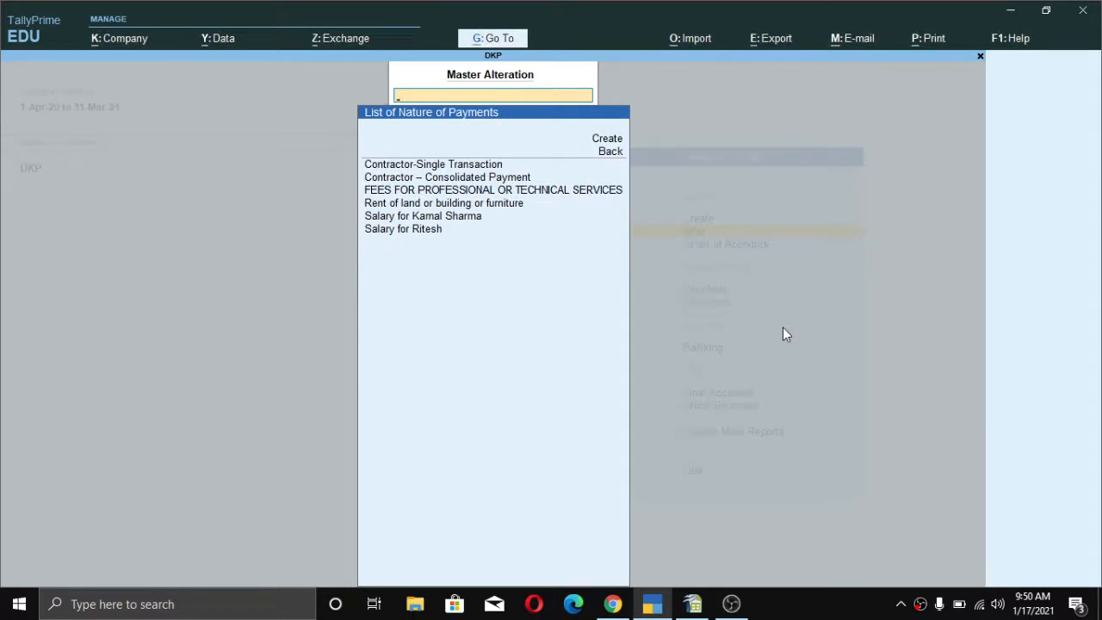
# Step: Open the first employee's salary nature of payment for alteration and review its section, payment code and remittance code
pyautogui.press('Down')
pyautogui.press('Down')
pyautogui.press('Down')
pyautogui.press('Down')
pyautogui.press('Down')
pyautogui.press('Down')
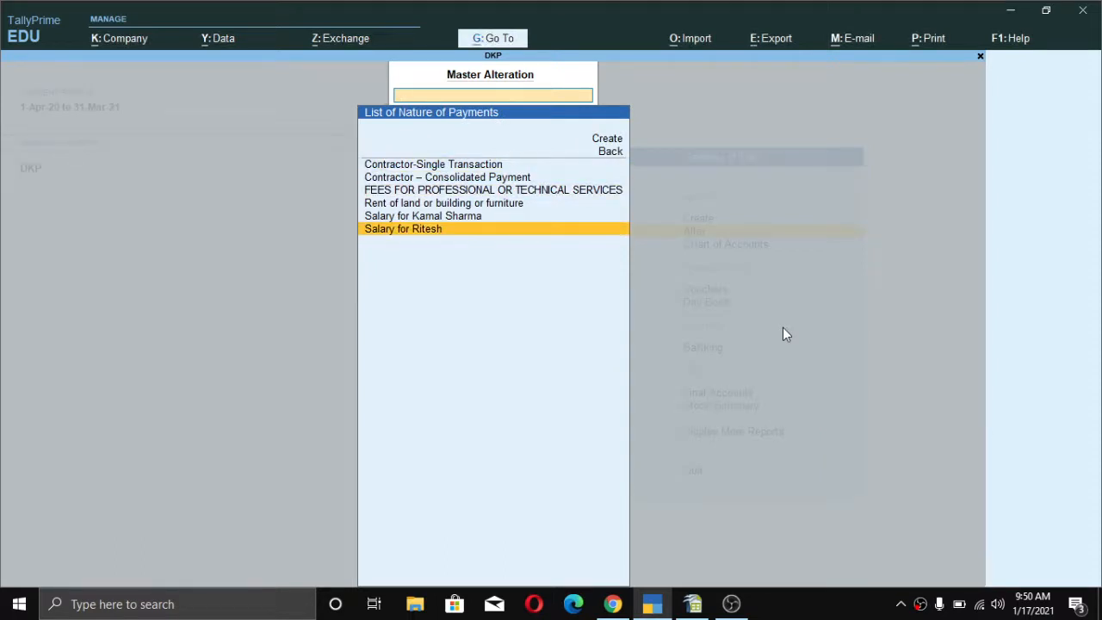
pyautogui.press('Return')
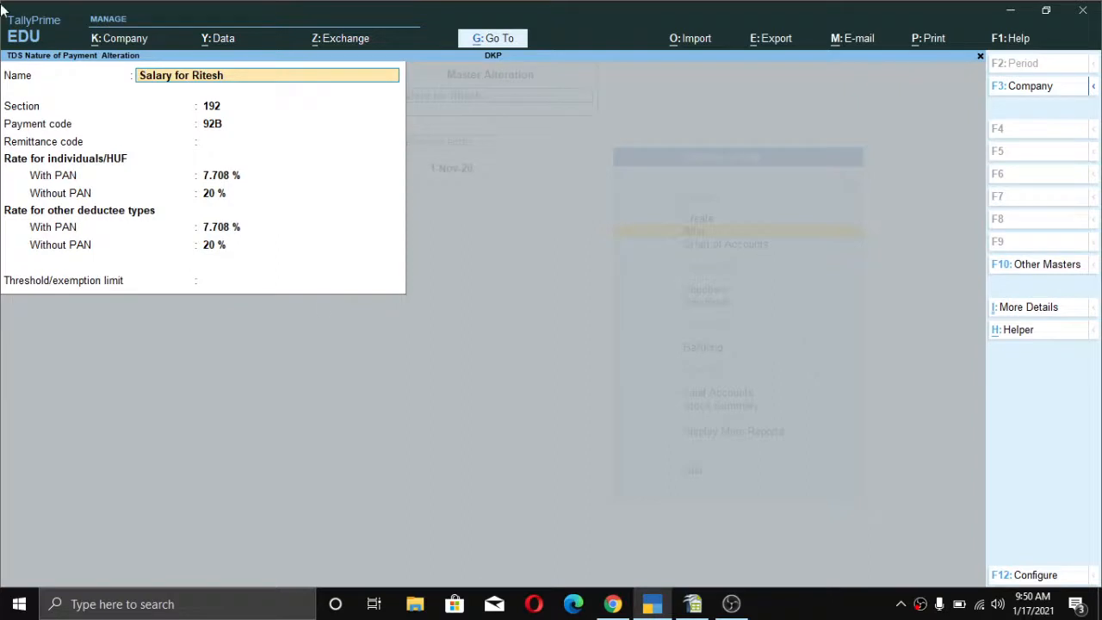
pyautogui.click(213, 105)
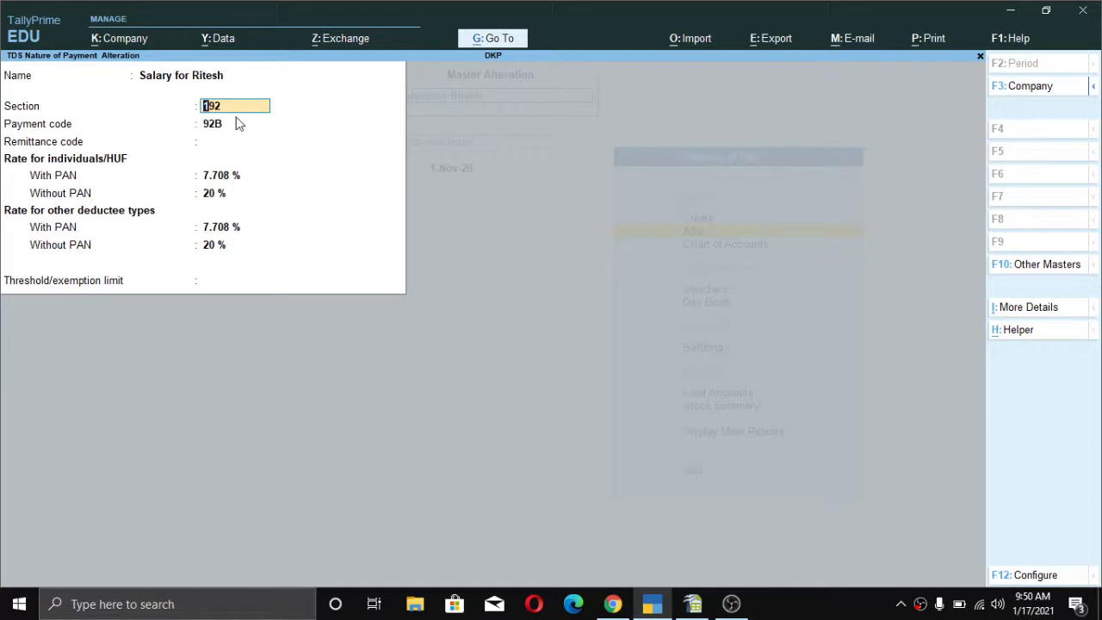
pyautogui.press('Return')
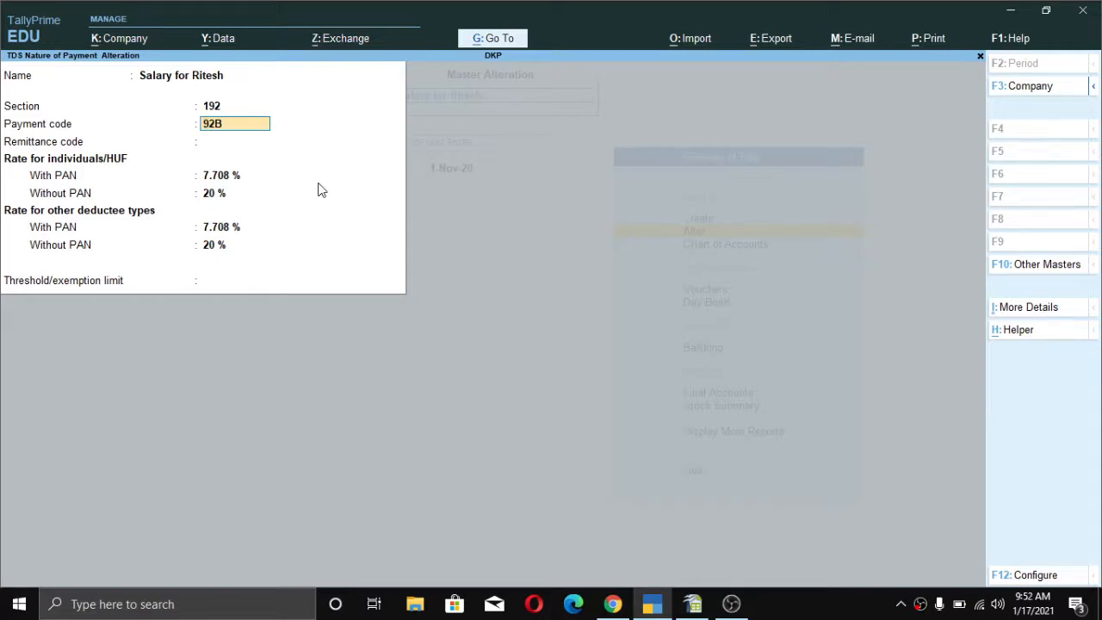
pyautogui.press('Return')
pyautogui.press('Return')
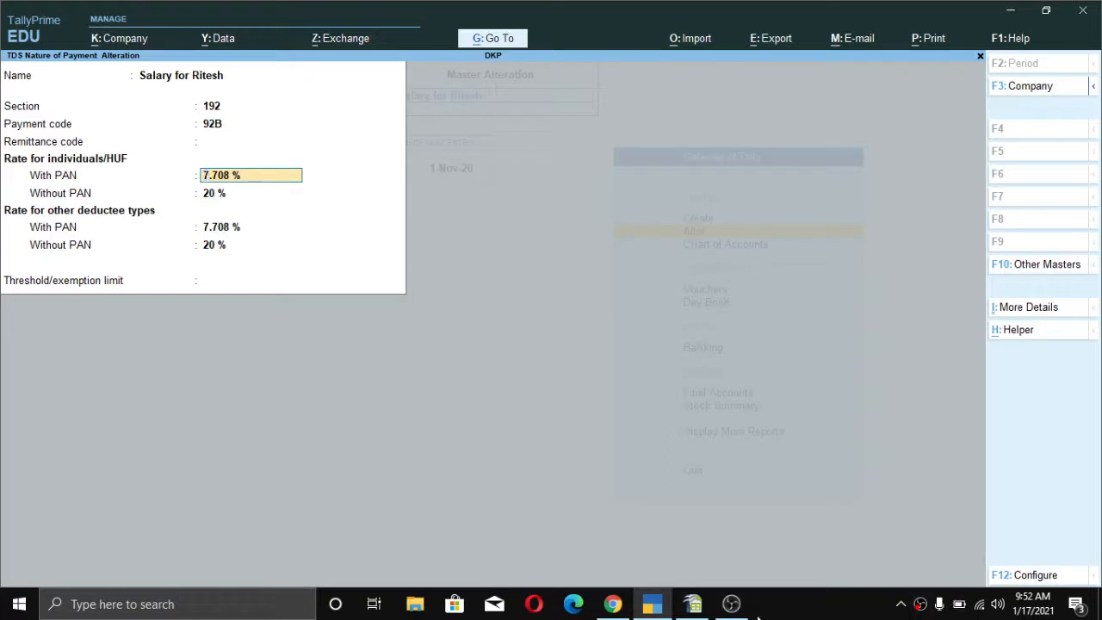
# Step: Compare the first employee's monthly tax percentage in the OpenOffice Calc sheet with the TallyPrime TDS rates and accept the master unchanged
pyautogui.click(692, 603)
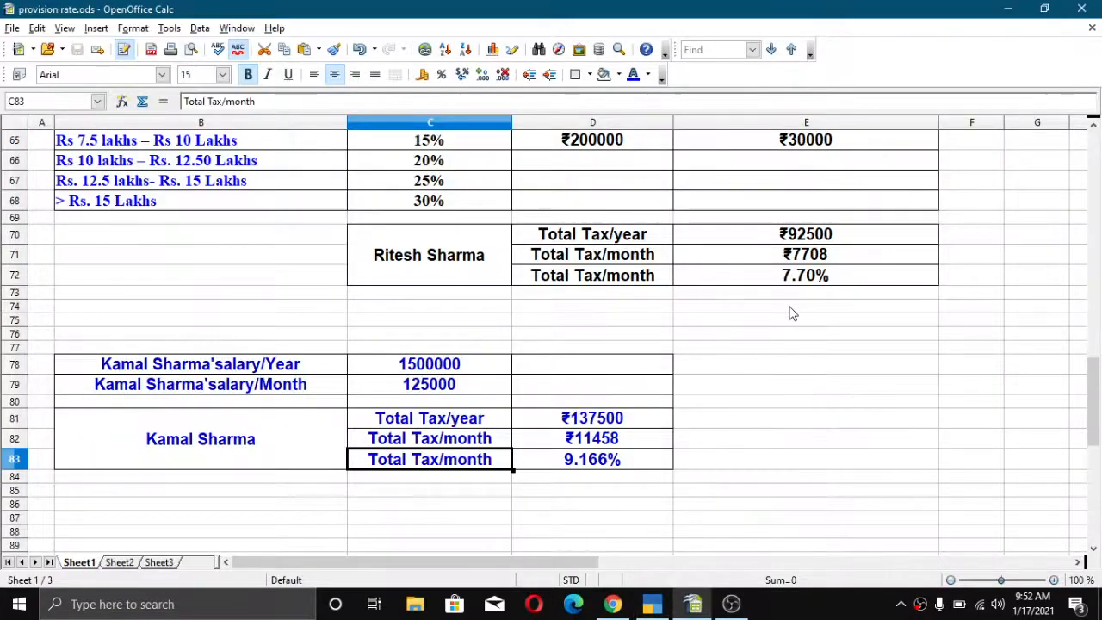
pyautogui.click(800, 278)
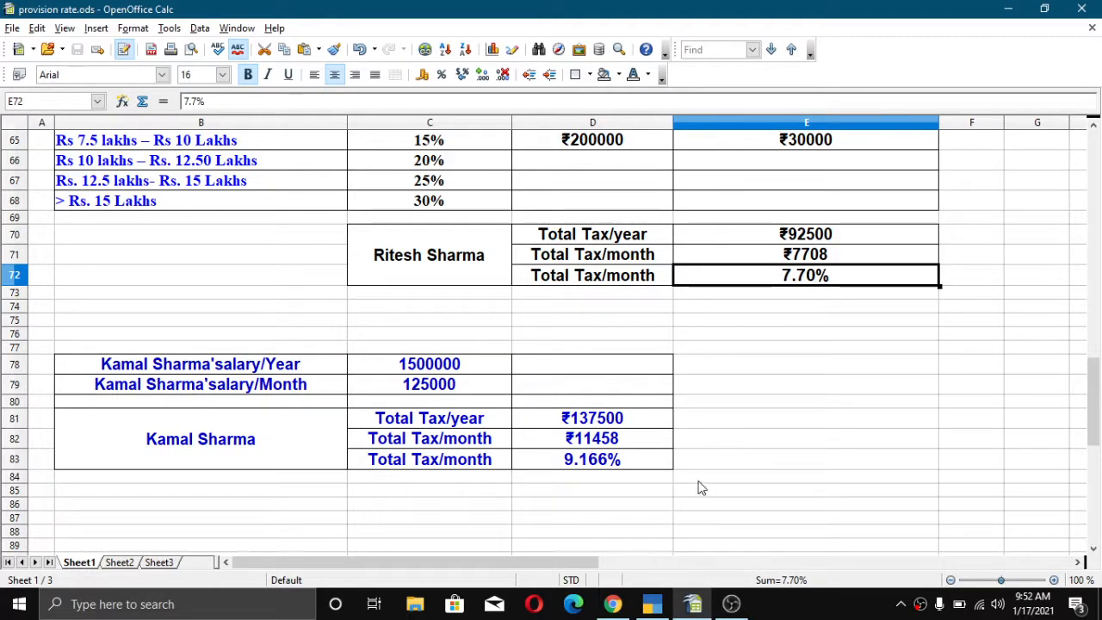
pyautogui.click(652, 603)
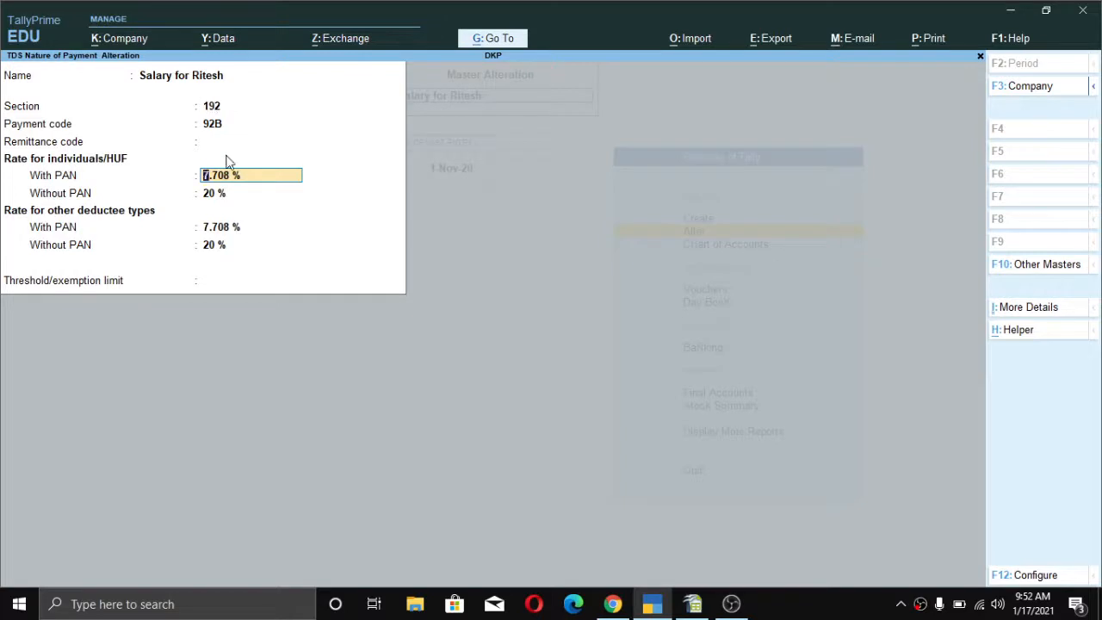
pyautogui.press('Return')
pyautogui.press('Return')
pyautogui.press('Return')
pyautogui.press('Return')
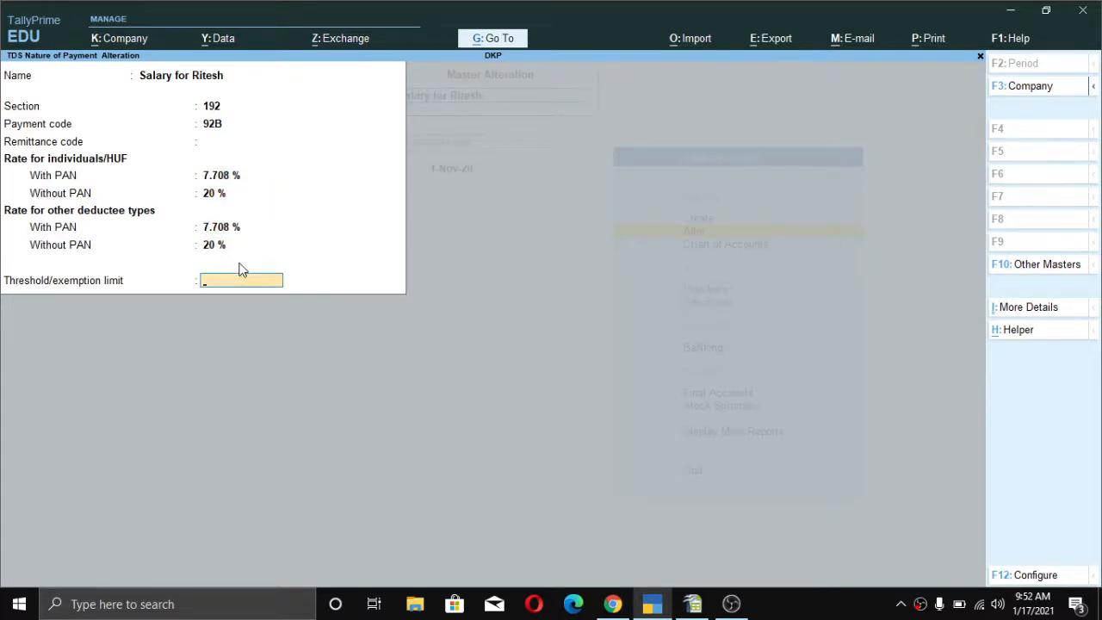
pyautogui.press('Return')
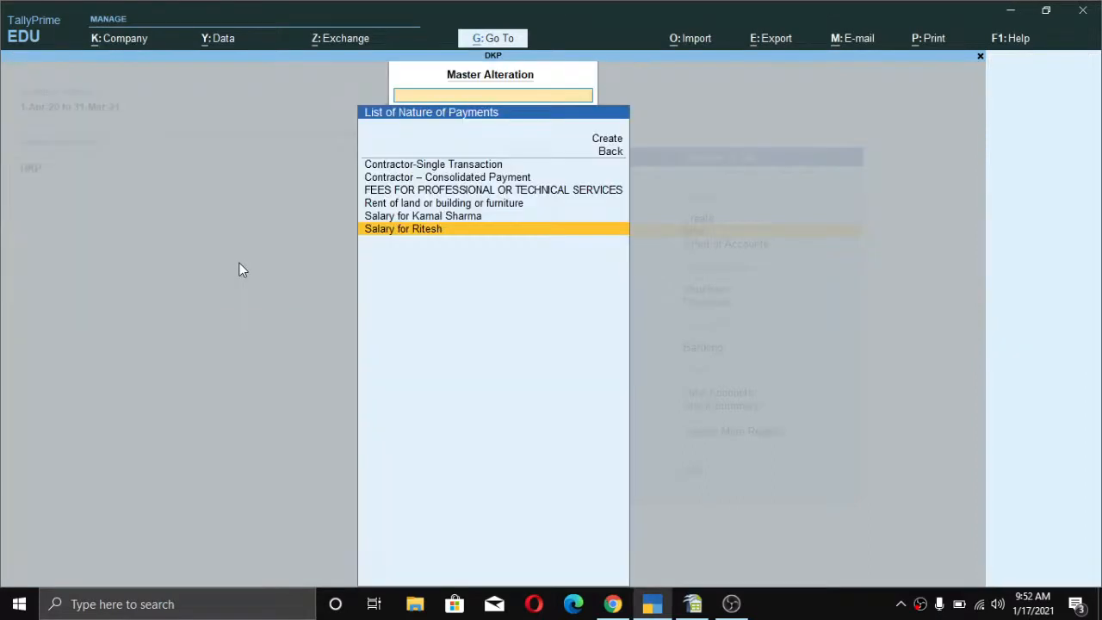
# Step: Open the second employee's salary nature of payment and look up that employee's monthly tax amount and percentage in the Calc sheet
pyautogui.press('Up')
pyautogui.press('Return')
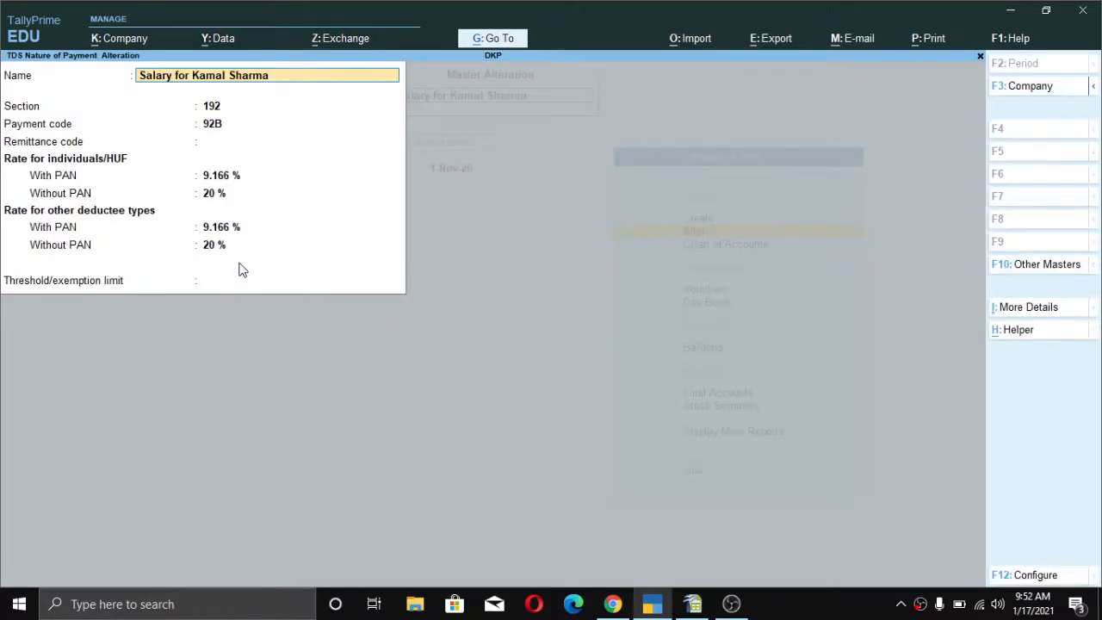
pyautogui.click(693, 603)
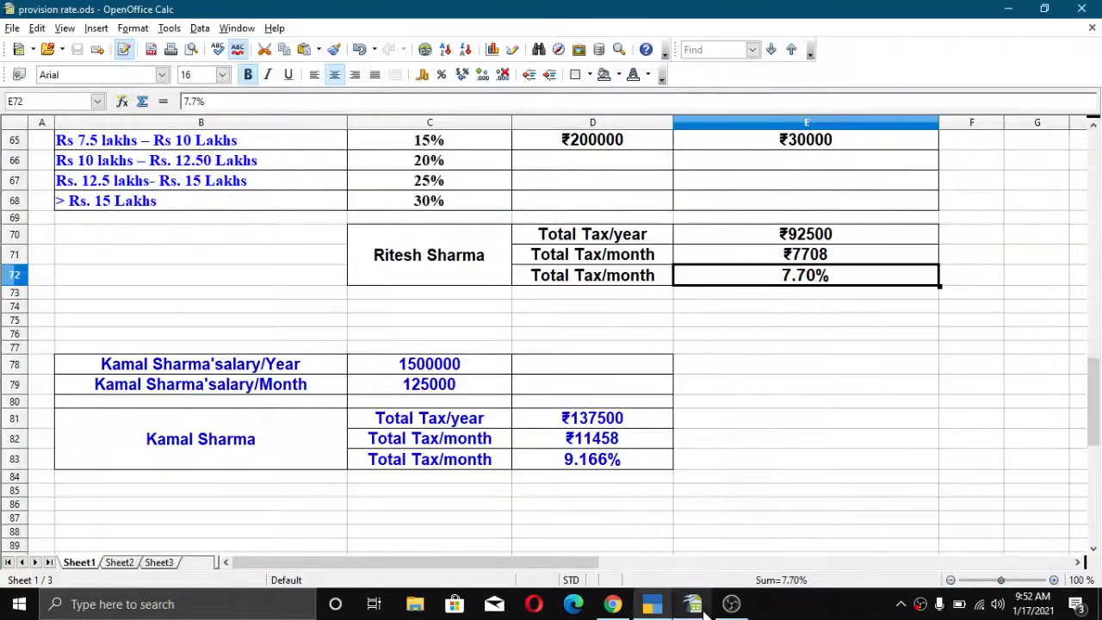
pyautogui.click(406, 434)
pyautogui.click(592, 446)
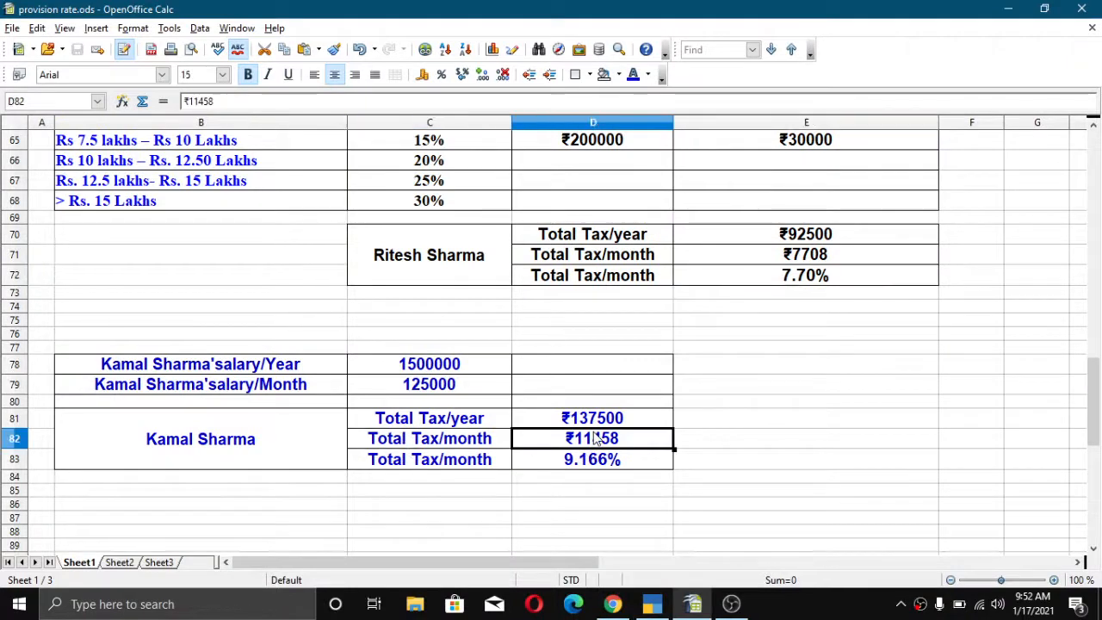
pyautogui.click(589, 465)
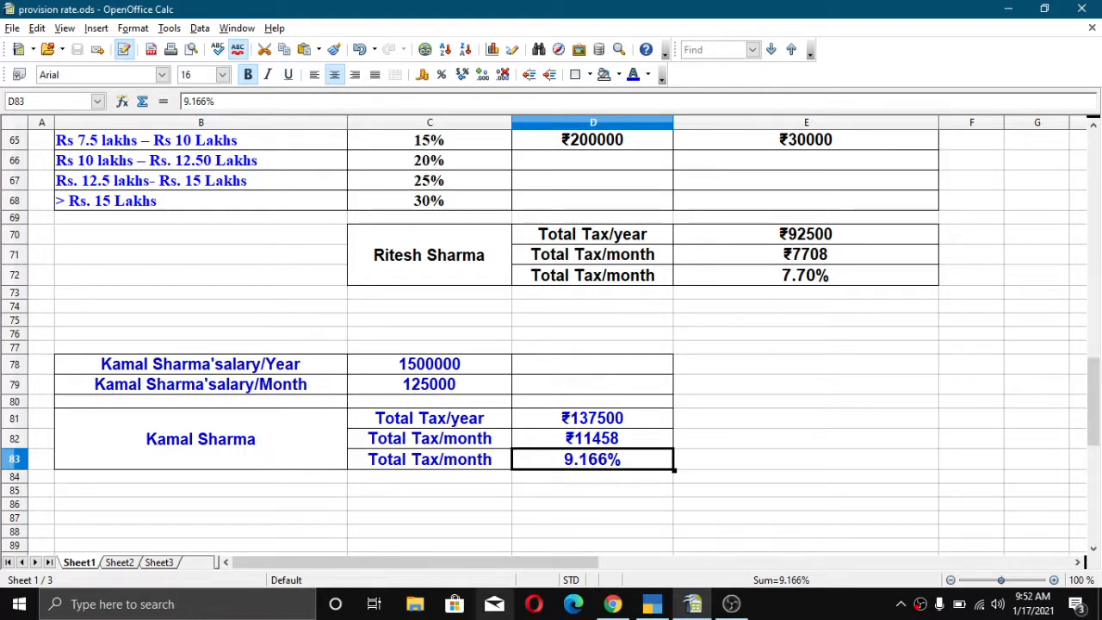
pyautogui.click(651, 603)
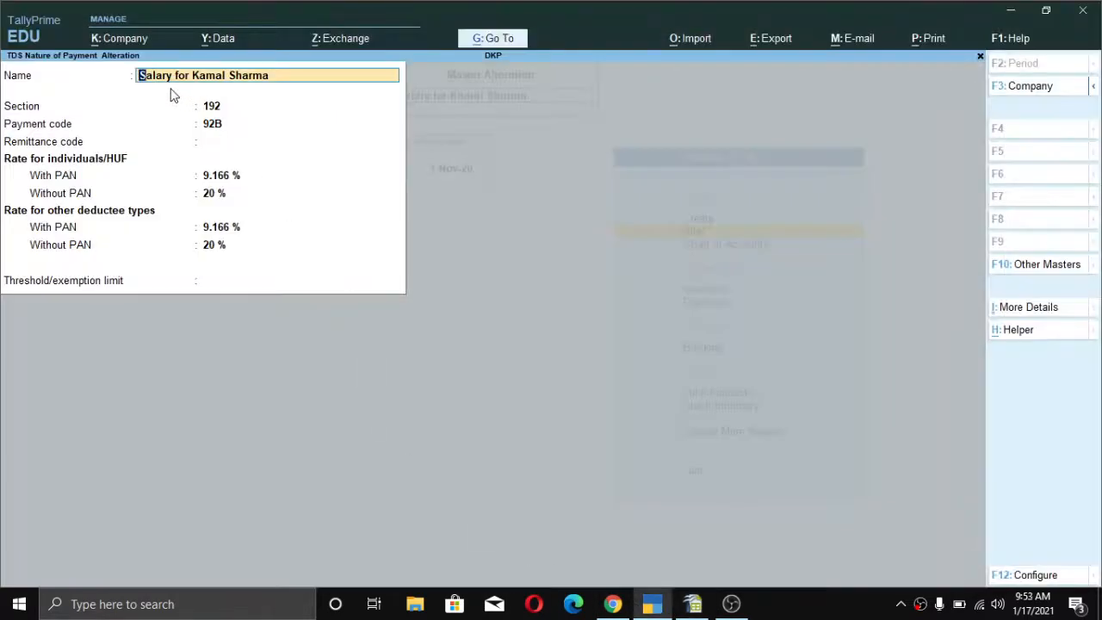
# Step: Review the second employee's section, payment code and with-PAN rate in TallyPrime, checking the rate against the Calc sheet
pyautogui.press('Return')
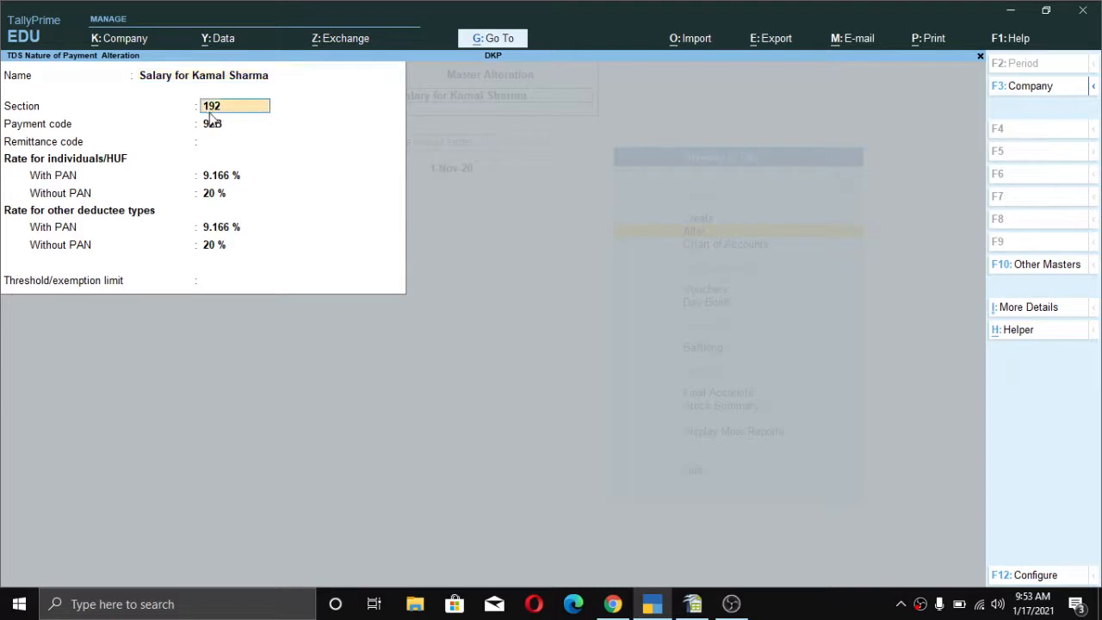
pyautogui.press('Return')
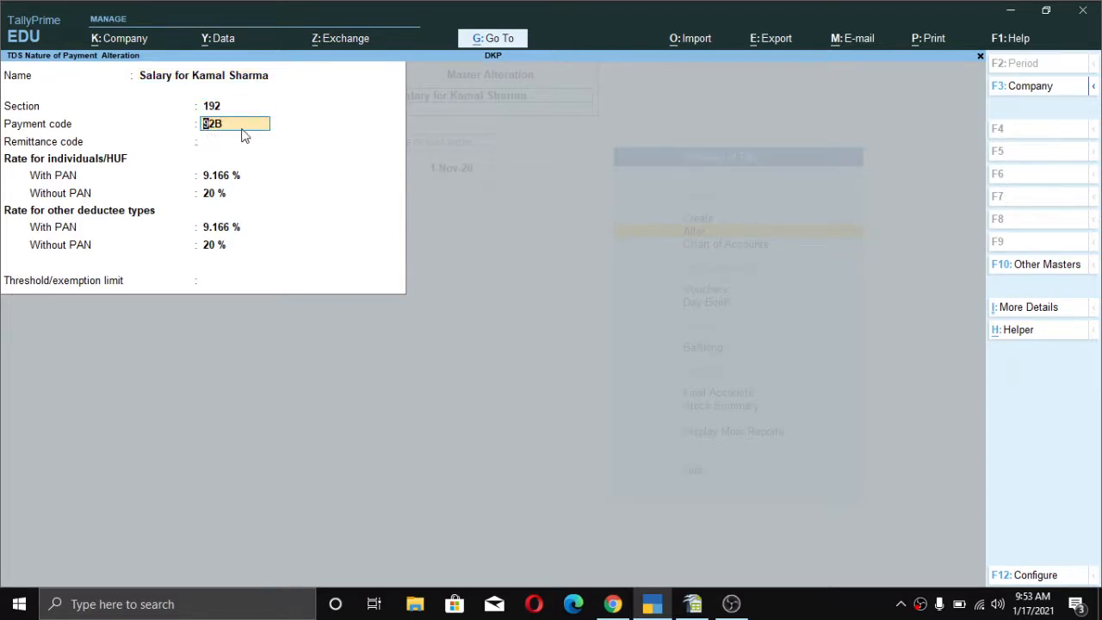
pyautogui.click(226, 173)
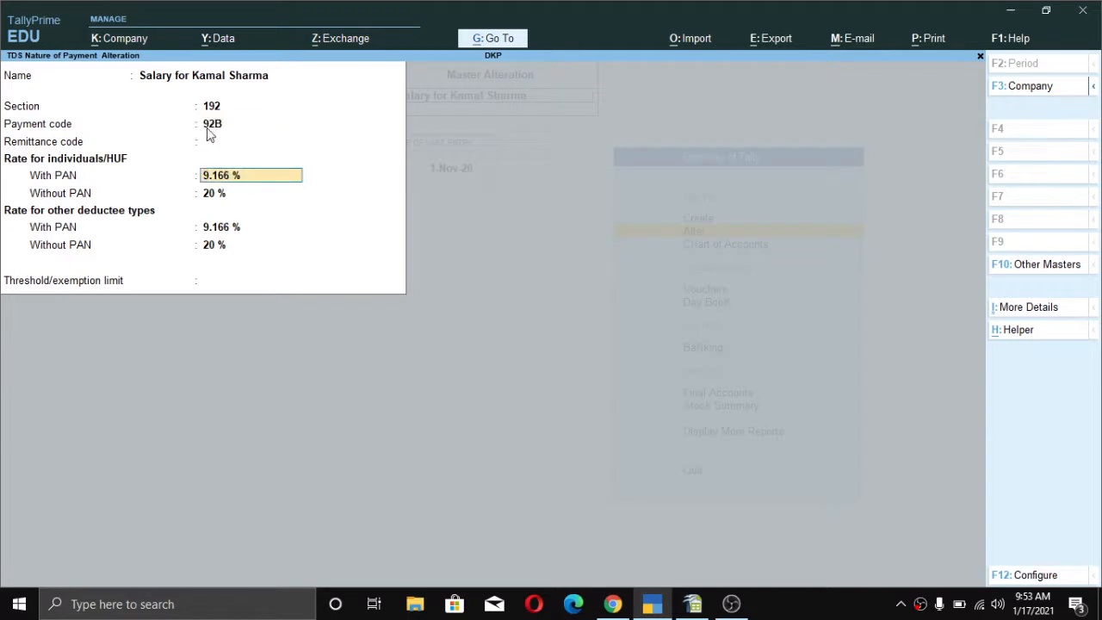
pyautogui.click(212, 126)
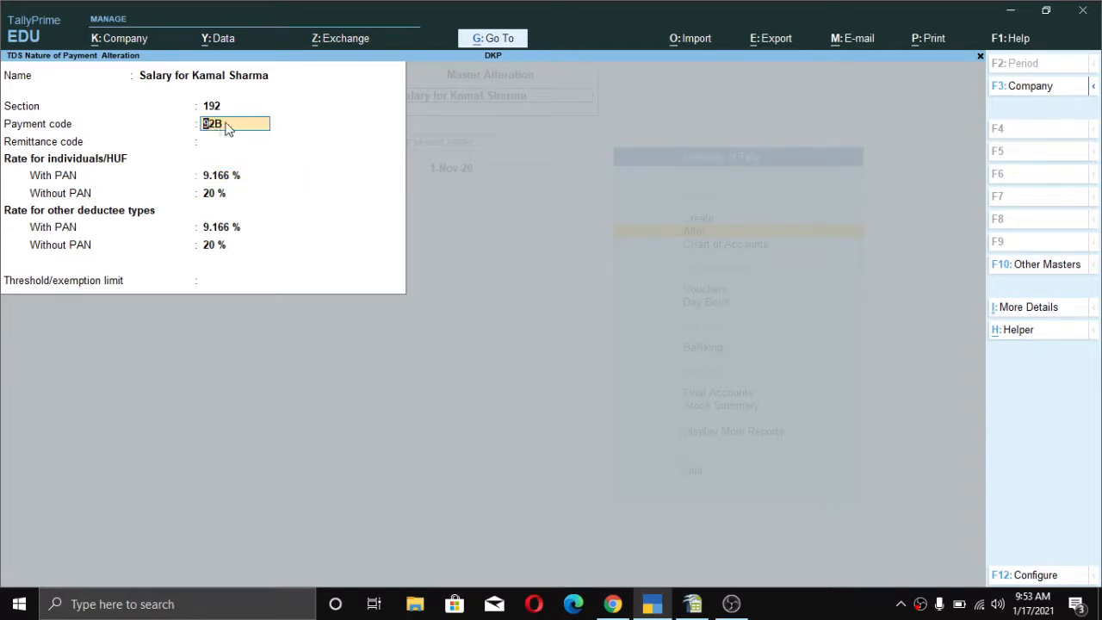
pyautogui.click(234, 180)
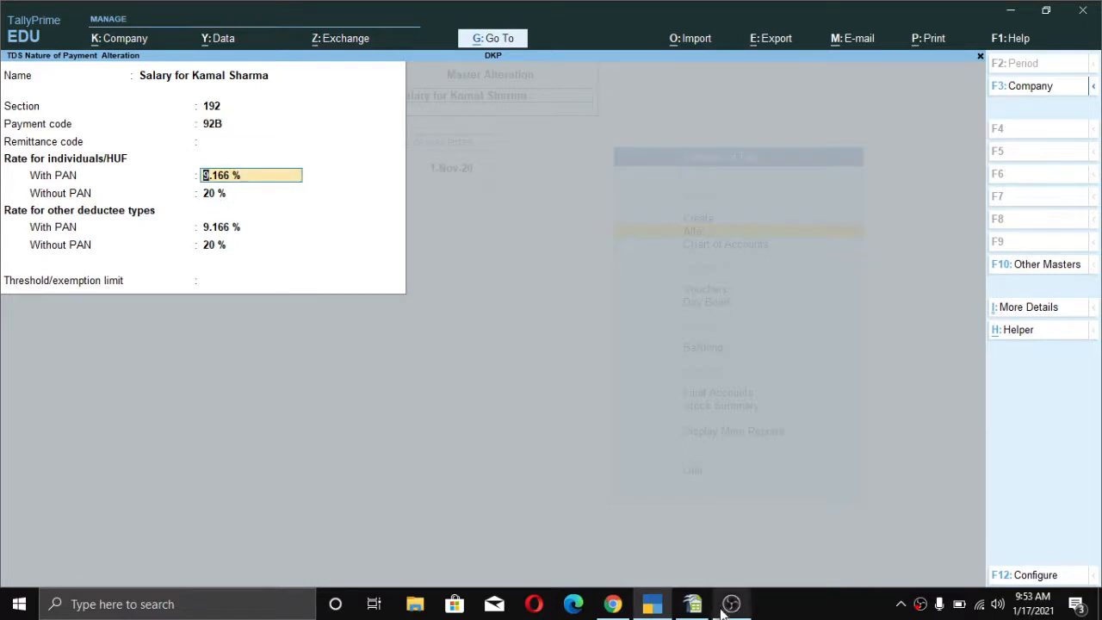
pyautogui.moveTo(697, 610)
pyautogui.click(688, 568)
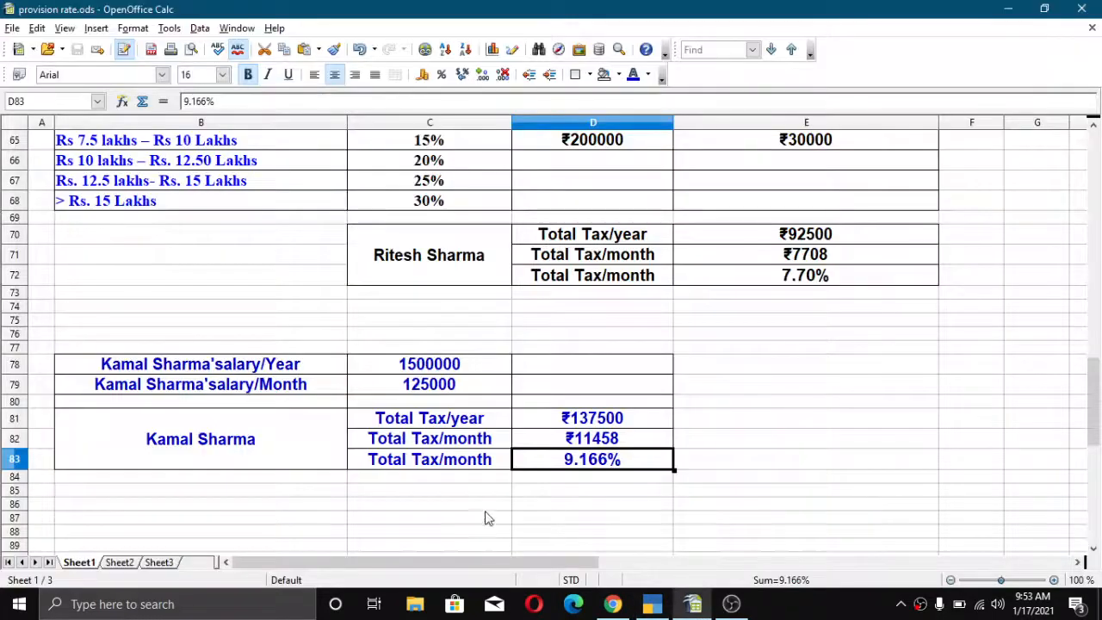
pyautogui.click(644, 606)
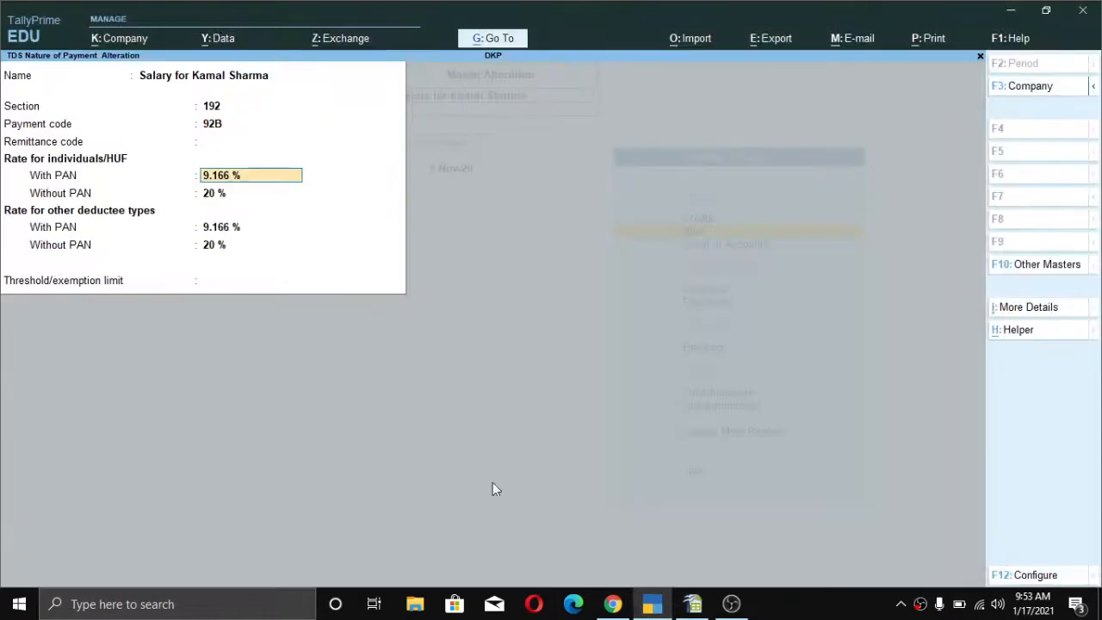
# Step: Check the without-PAN rate and its Allow tax rate without PAN configuration option, and accept the second employee's nature of payment
pyautogui.click(211, 197)
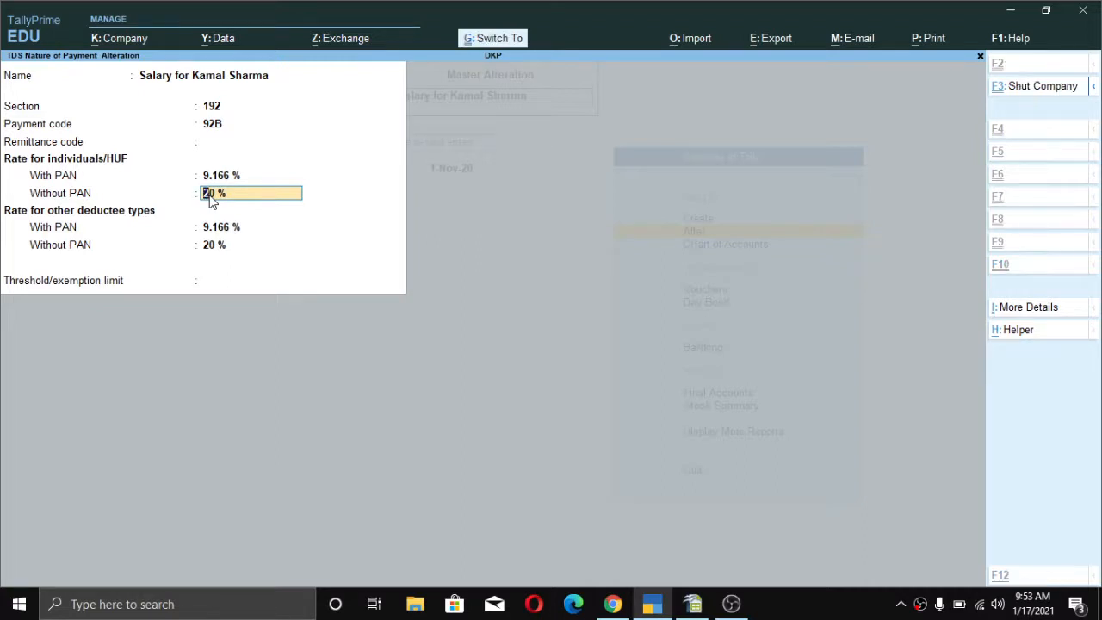
pyautogui.click(1022, 575)
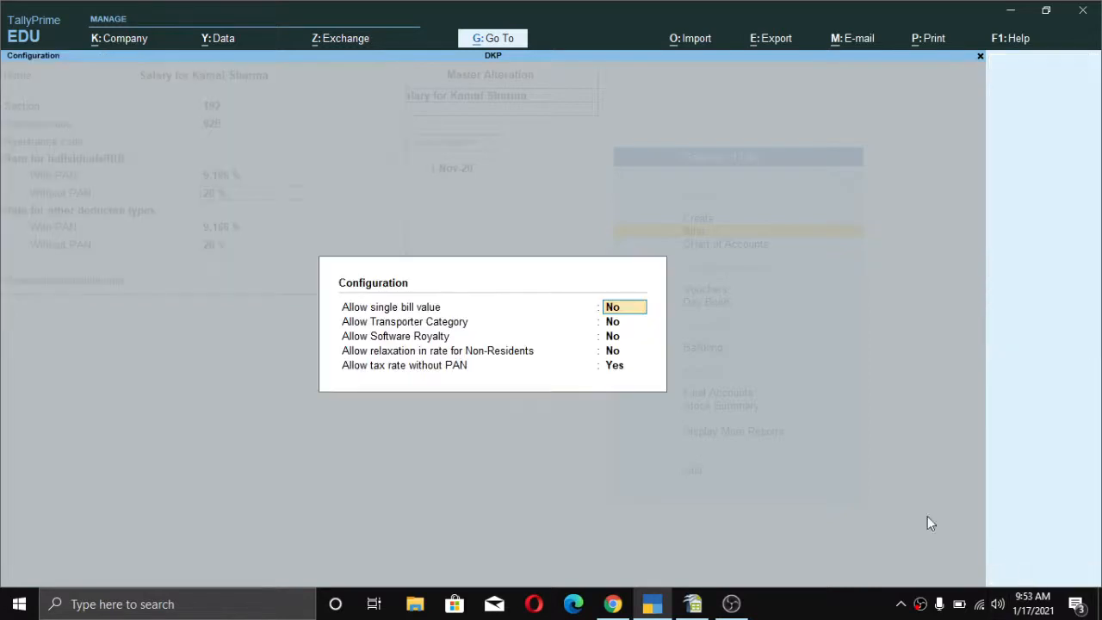
pyautogui.click(619, 374)
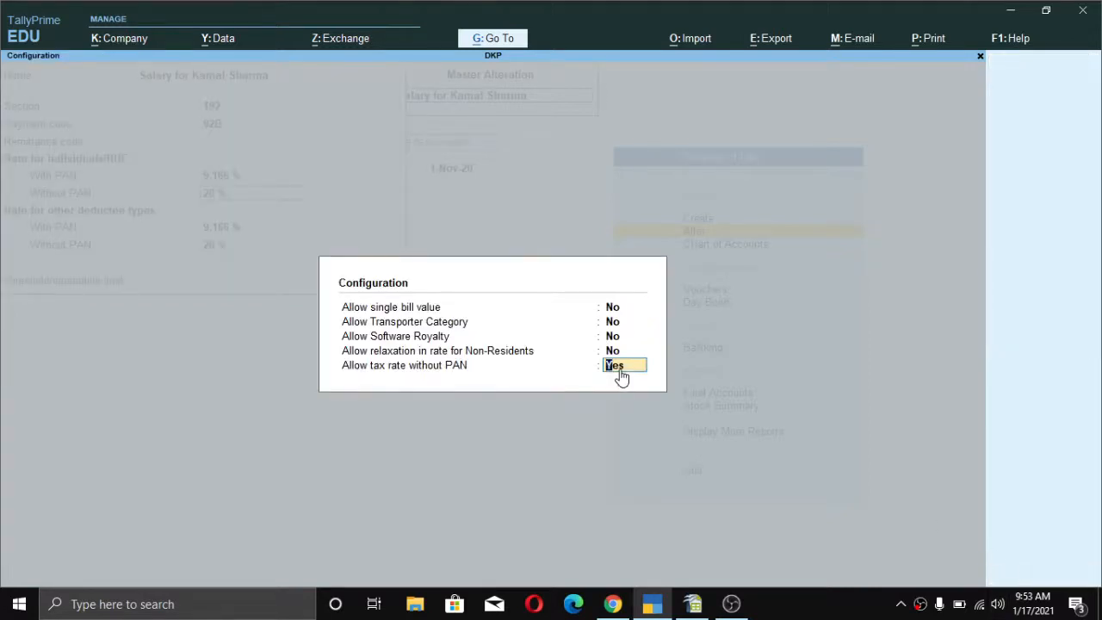
pyautogui.press('Return')
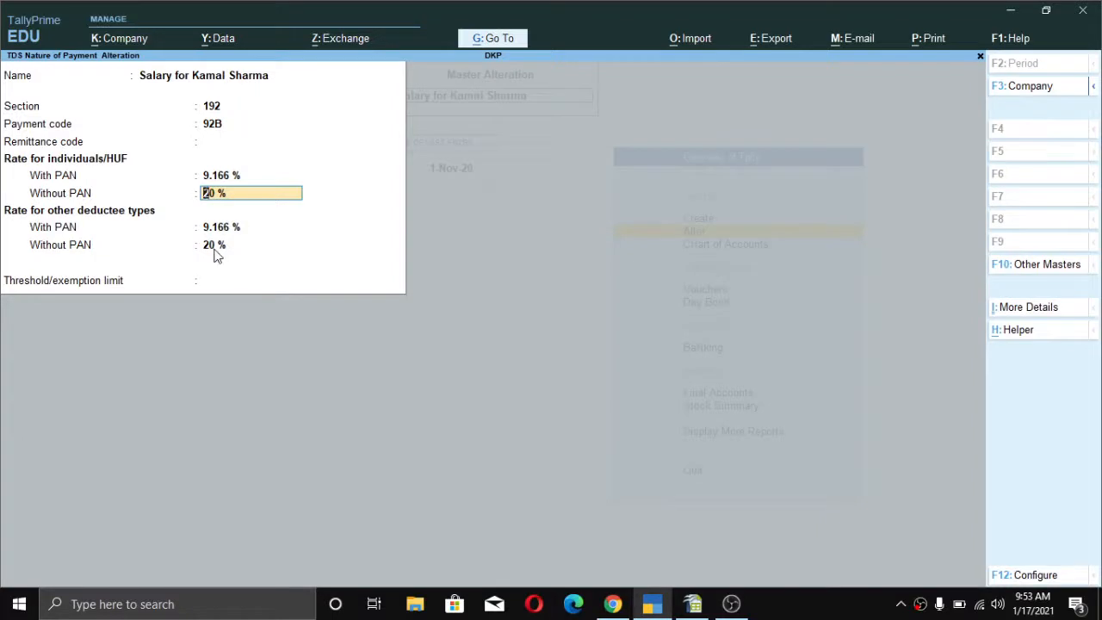
pyautogui.press('Return')
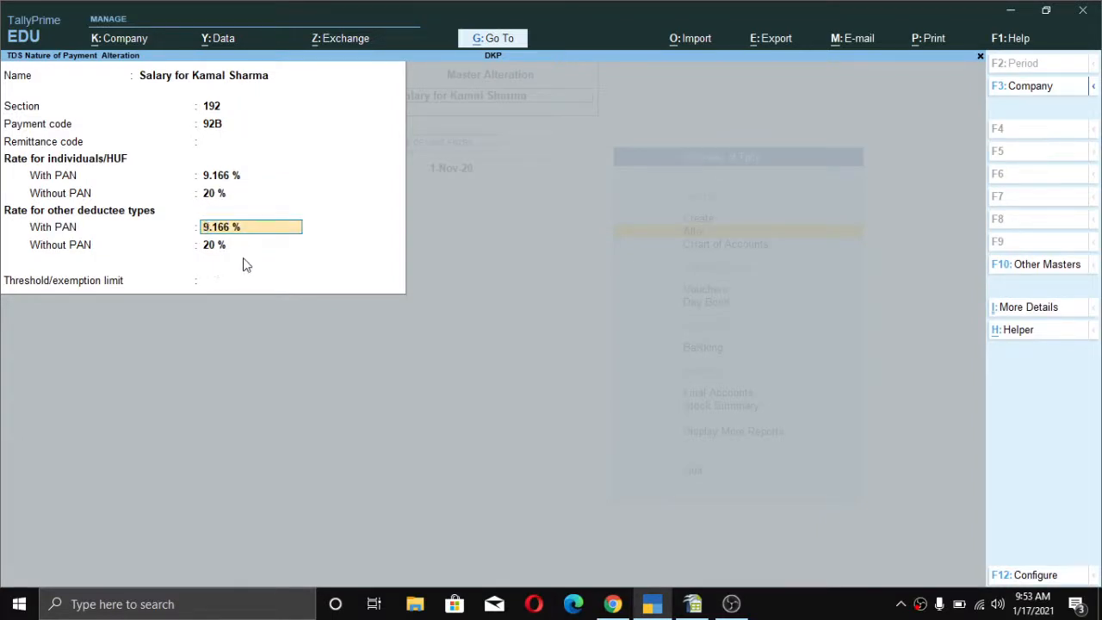
pyautogui.hotkey('ctrl', 'a')
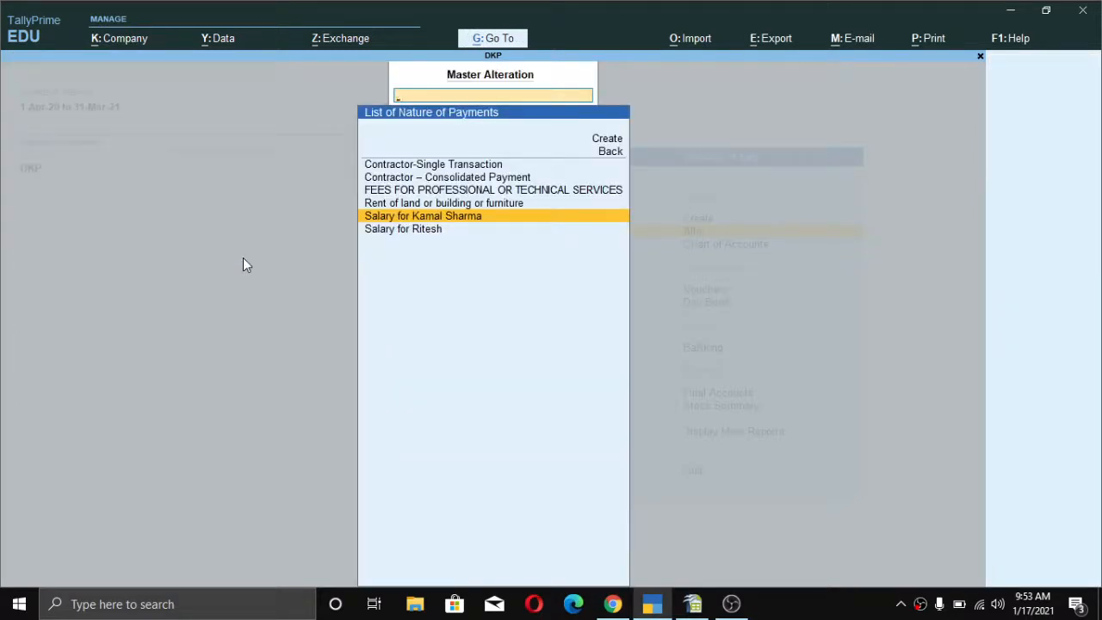
# Step: Return to the Gateway of Tally and open the second employee's ledger for alteration
pyautogui.press('Escape')
pyautogui.press('alt')
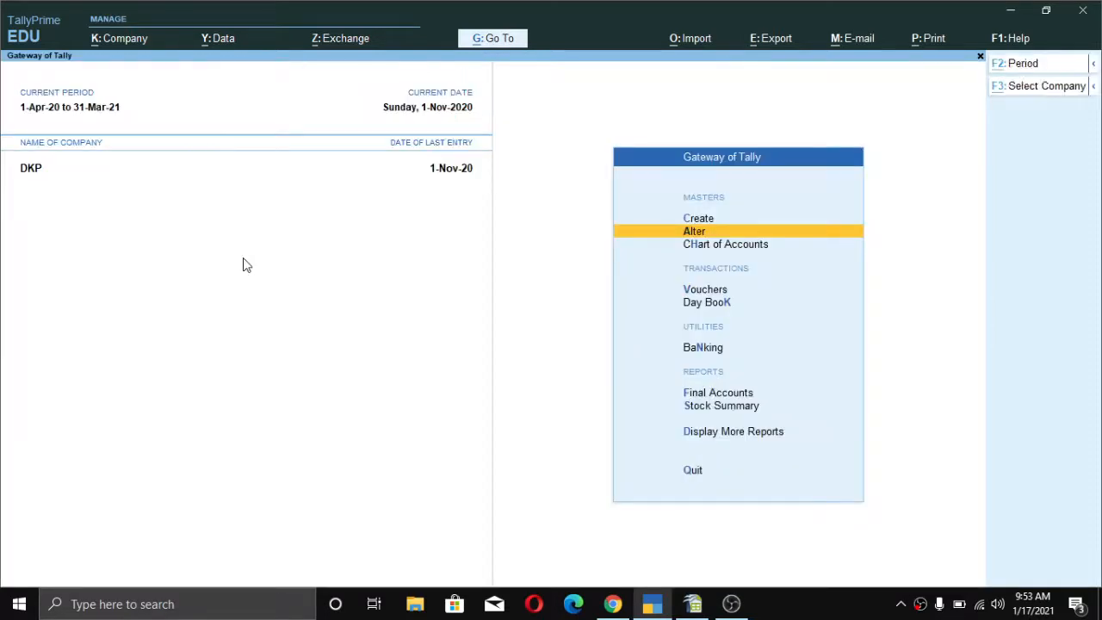
pyautogui.press('ctrl')
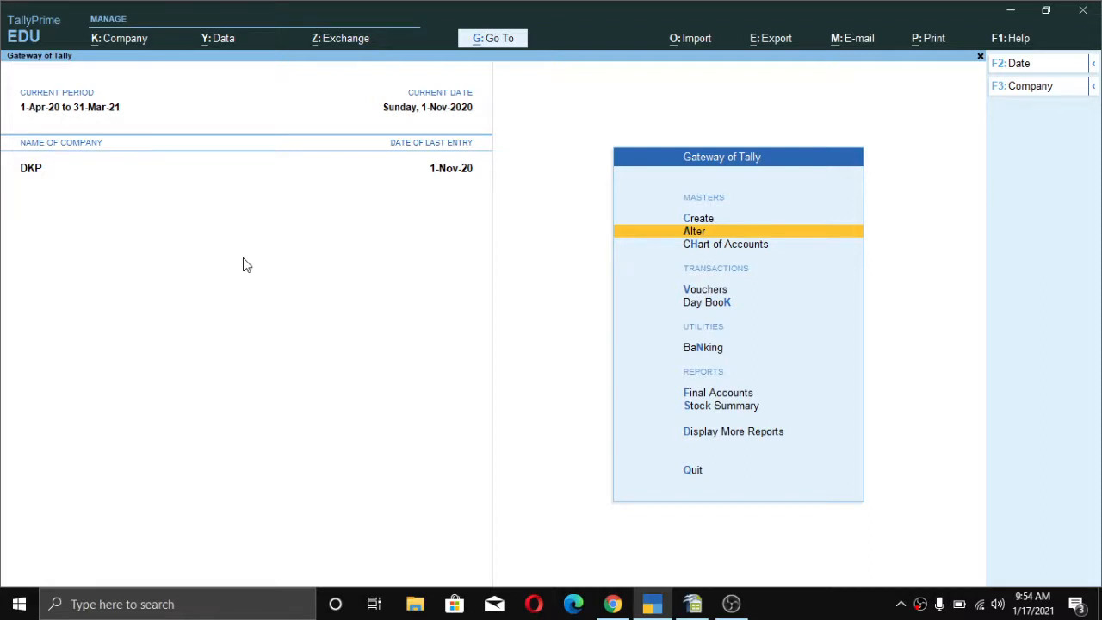
pyautogui.press('Return')
pyautogui.press('Down')
pyautogui.press('Return')
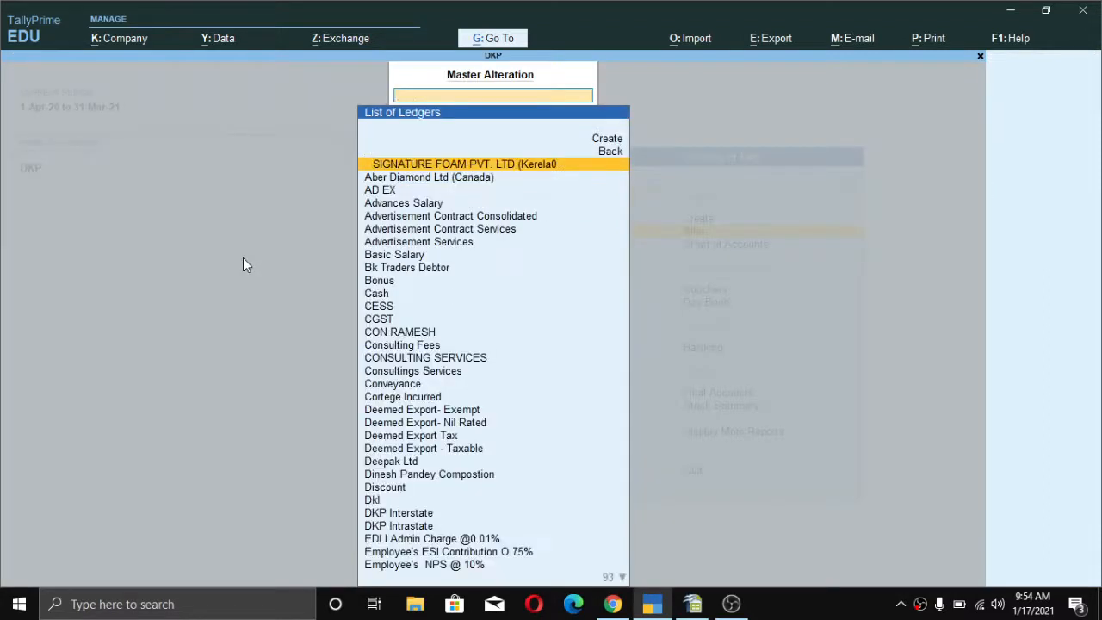
pyautogui.write('Ka')
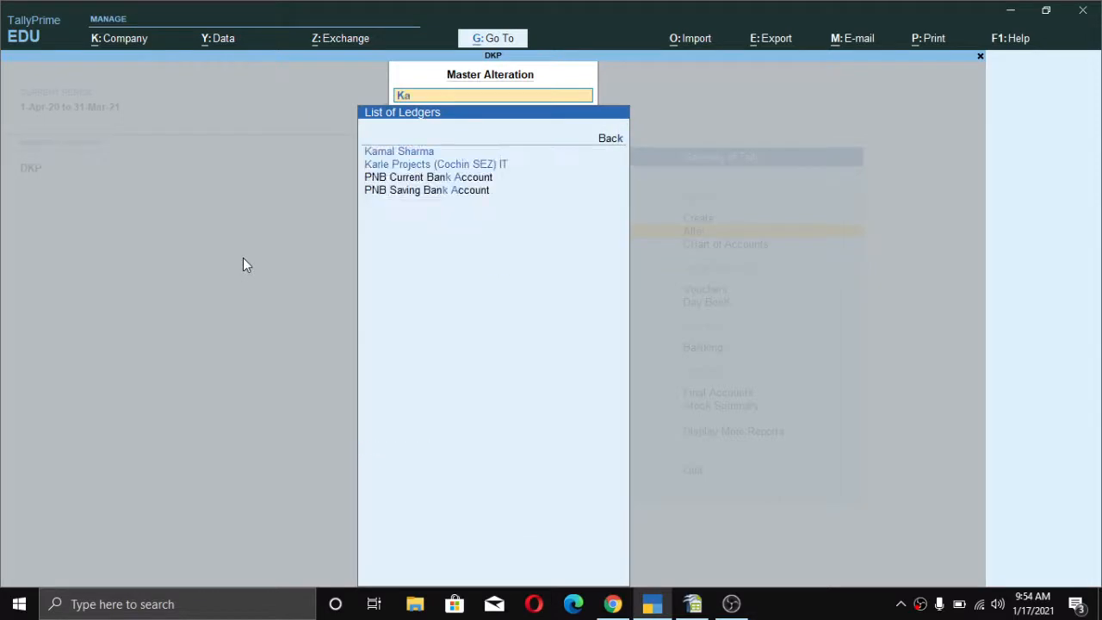
pyautogui.write('m')
pyautogui.press('Return')
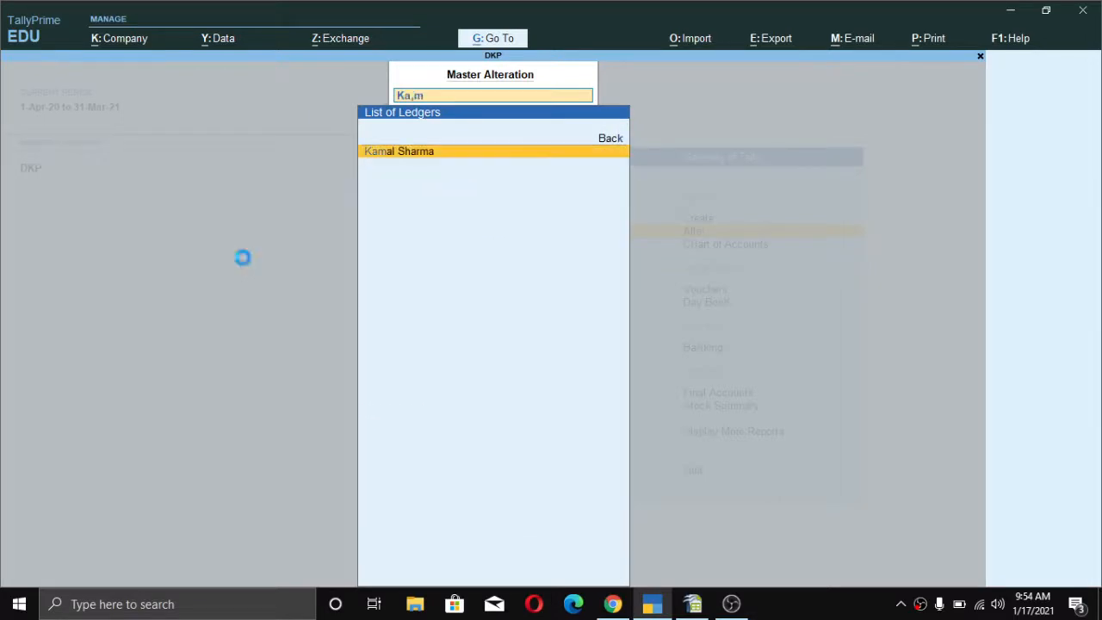
# Step: Review the second employee's ledger: its group, bill-by-bill balances, Is TDS Deductable setting and deductee type
pyautogui.press('Return')
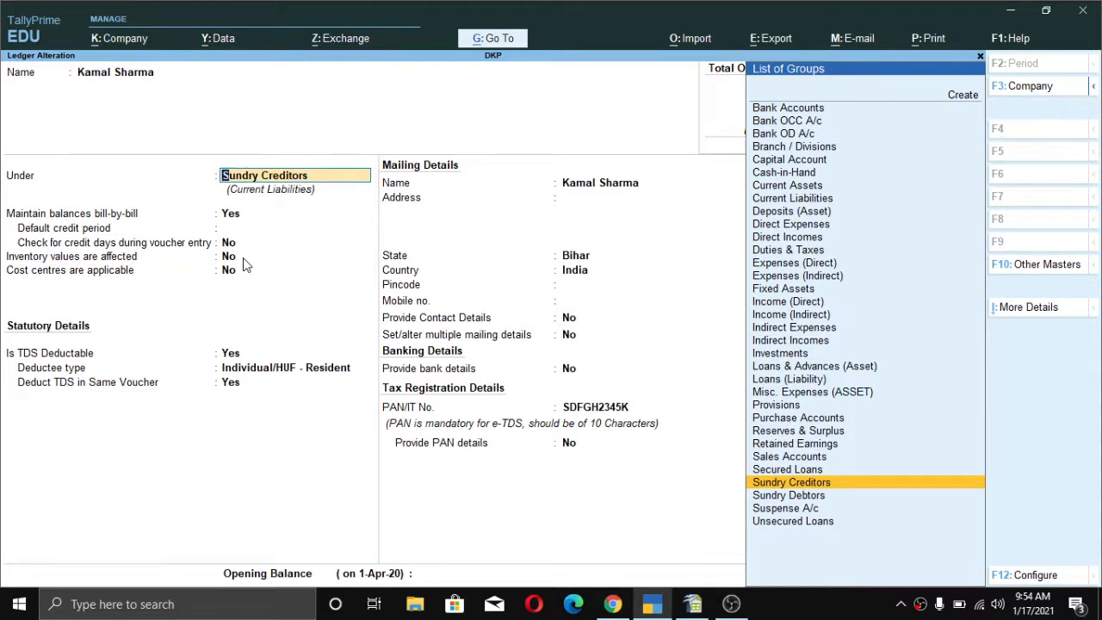
pyautogui.press('Return')
pyautogui.press('Return')
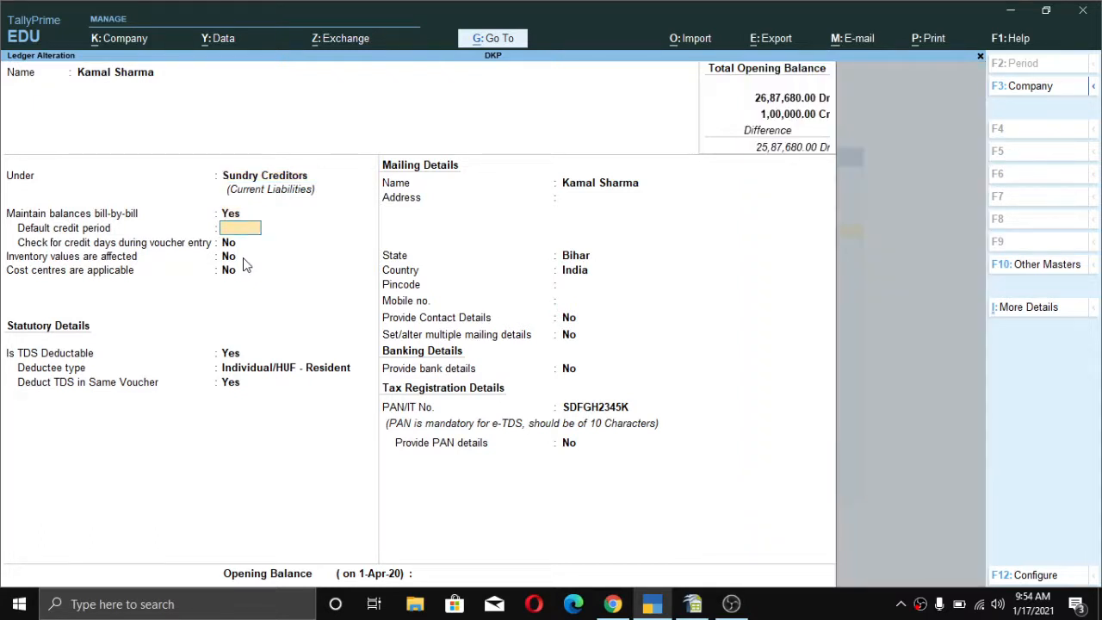
pyautogui.press('Return')
pyautogui.press('Return')
pyautogui.press('Return')
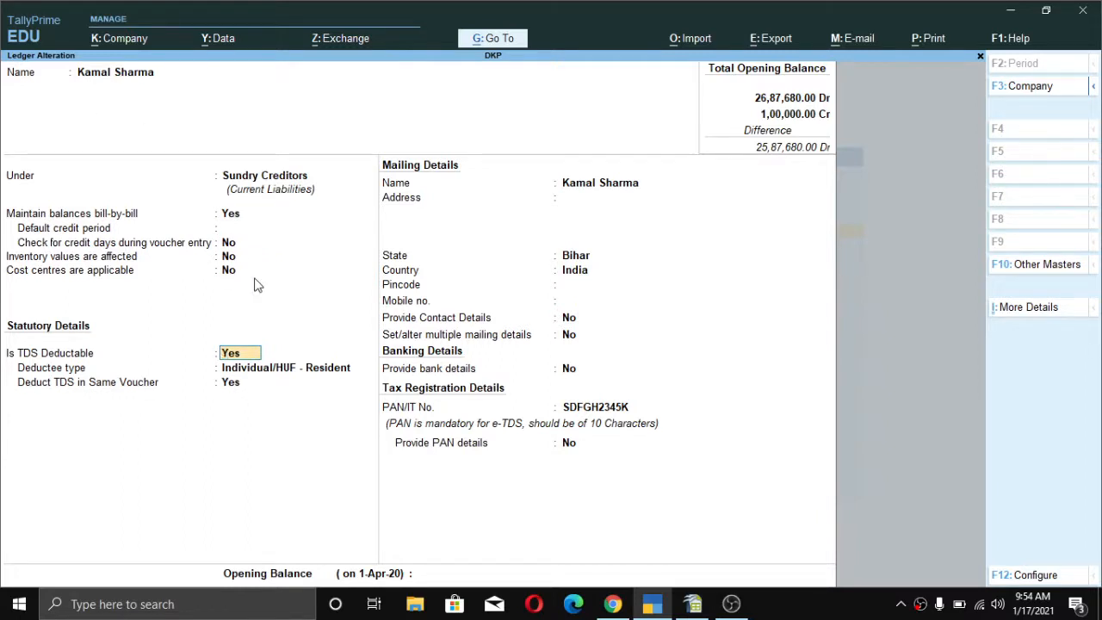
pyautogui.press('Return')
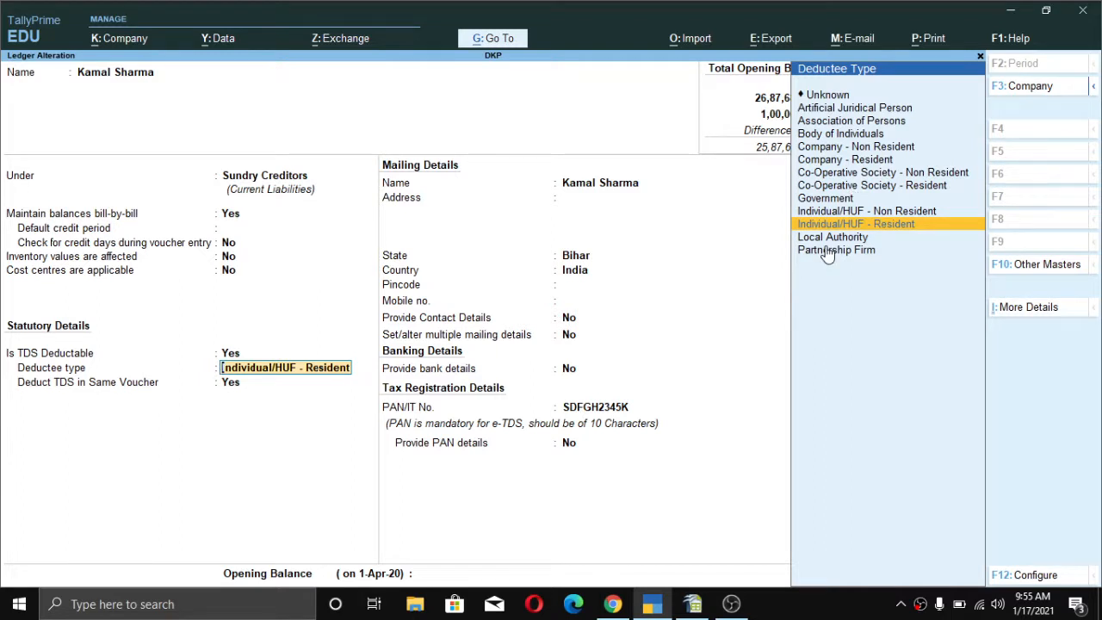
pyautogui.press('Return')
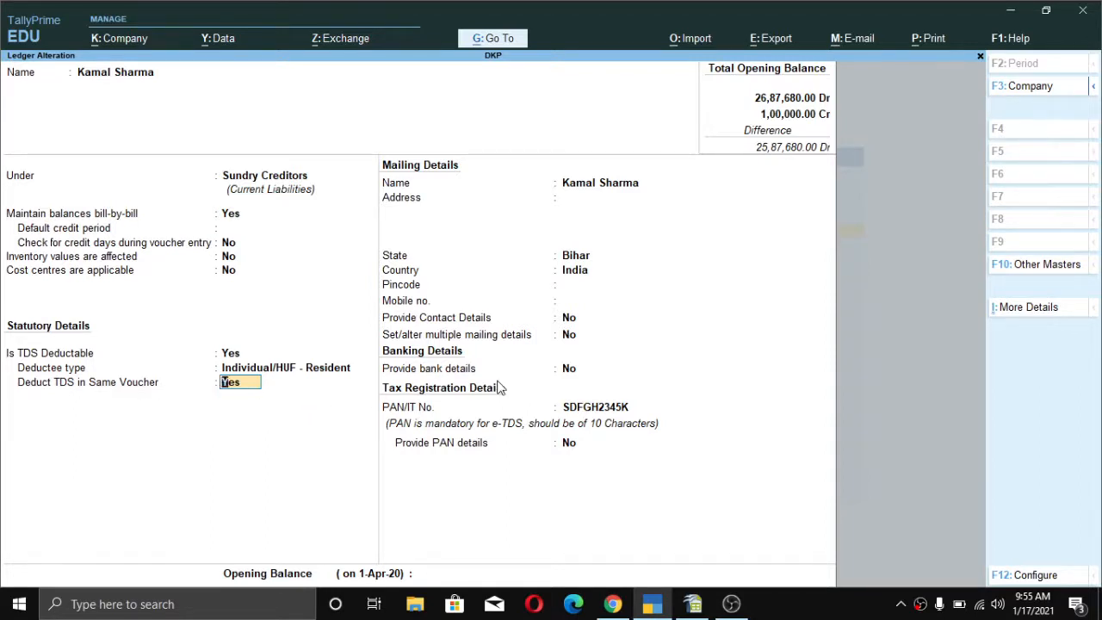
# Step: Review the same ledger's Deduct TDS in Same Voucher setting, mailing details, bank details and PAN/IT No
pyautogui.press('Return')
pyautogui.press('Return')
pyautogui.press('Return')
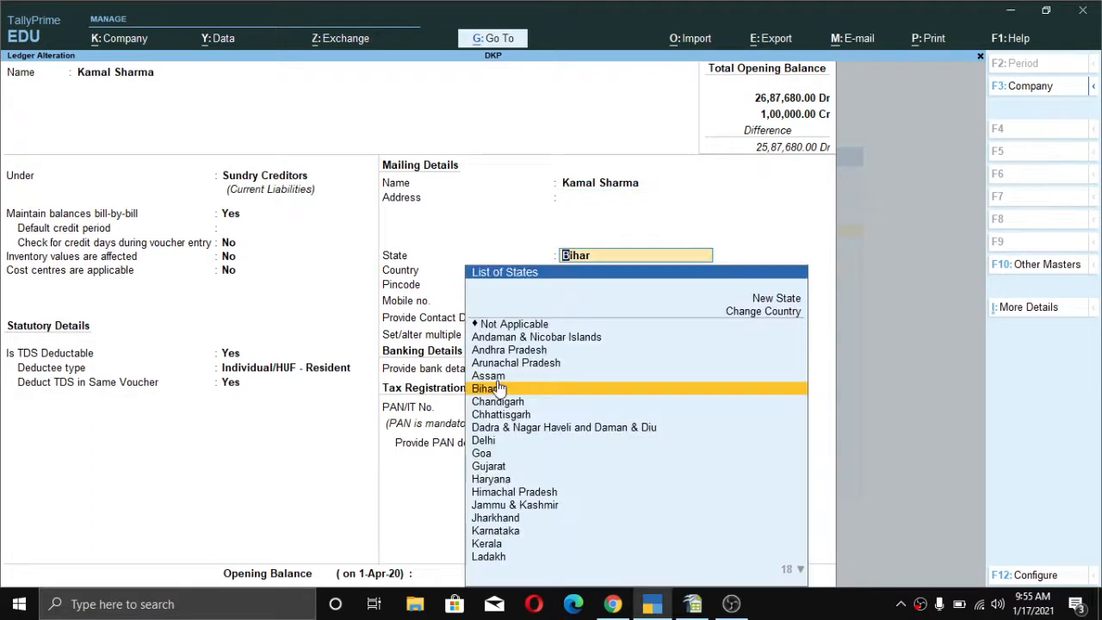
pyautogui.press('Return')
pyautogui.press('Return')
pyautogui.press('Return')
pyautogui.press('Return')
pyautogui.press('Return')
pyautogui.press('Return')
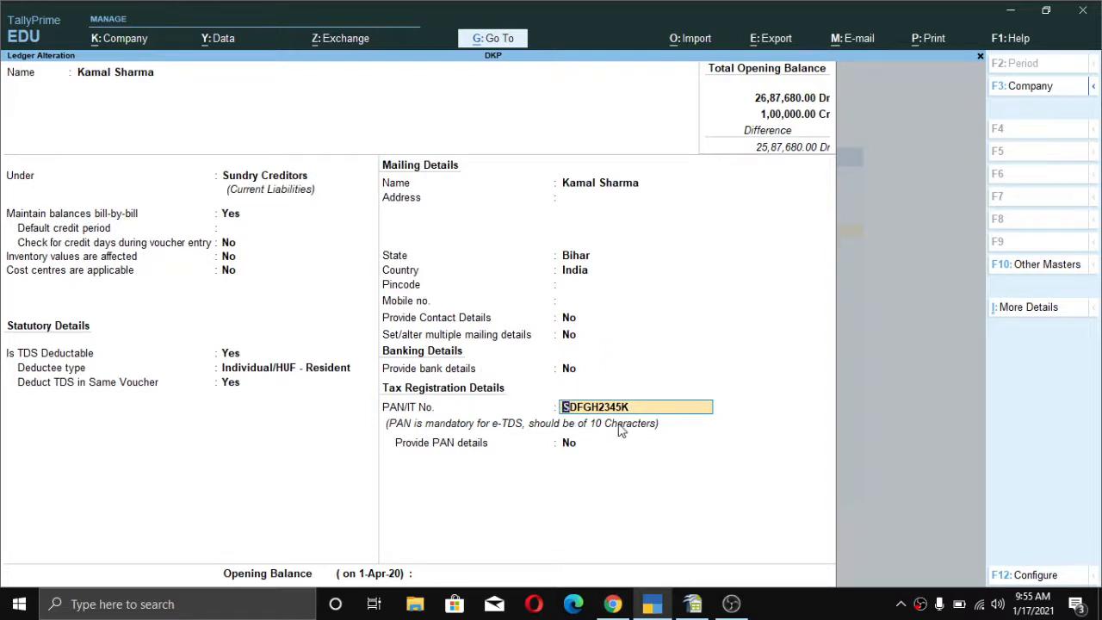
# Step: Set Provide PAN details to Yes, keep the 1-4-2020 effective date and the name on PAN, and accept the employee's ledger
pyautogui.press('Return')
pyautogui.press('Return')
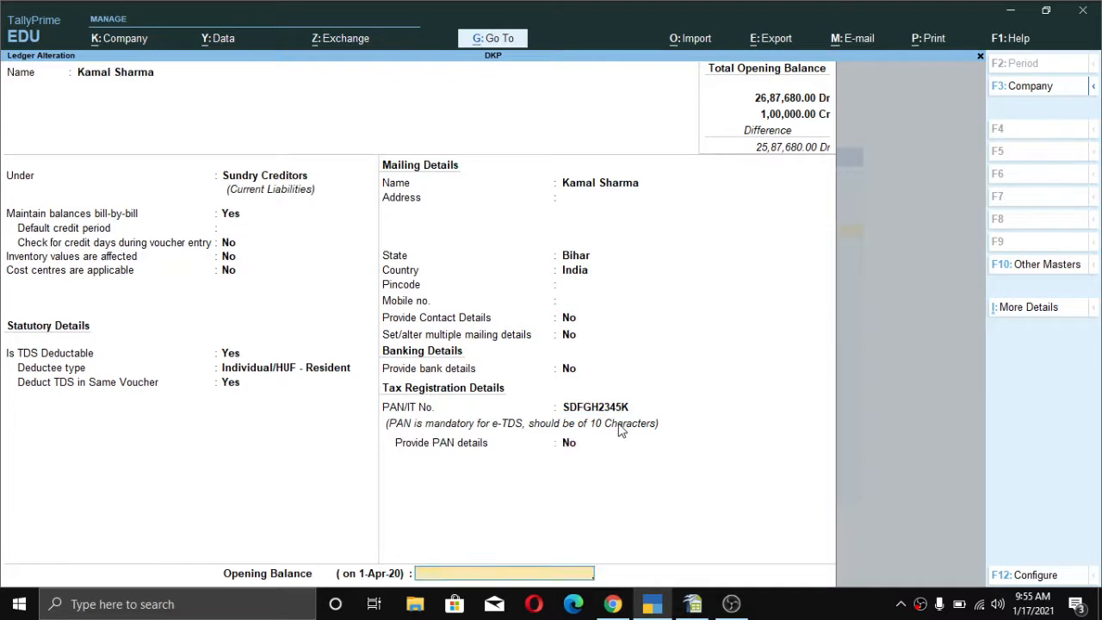
pyautogui.press('BackSpace')
pyautogui.write('y')
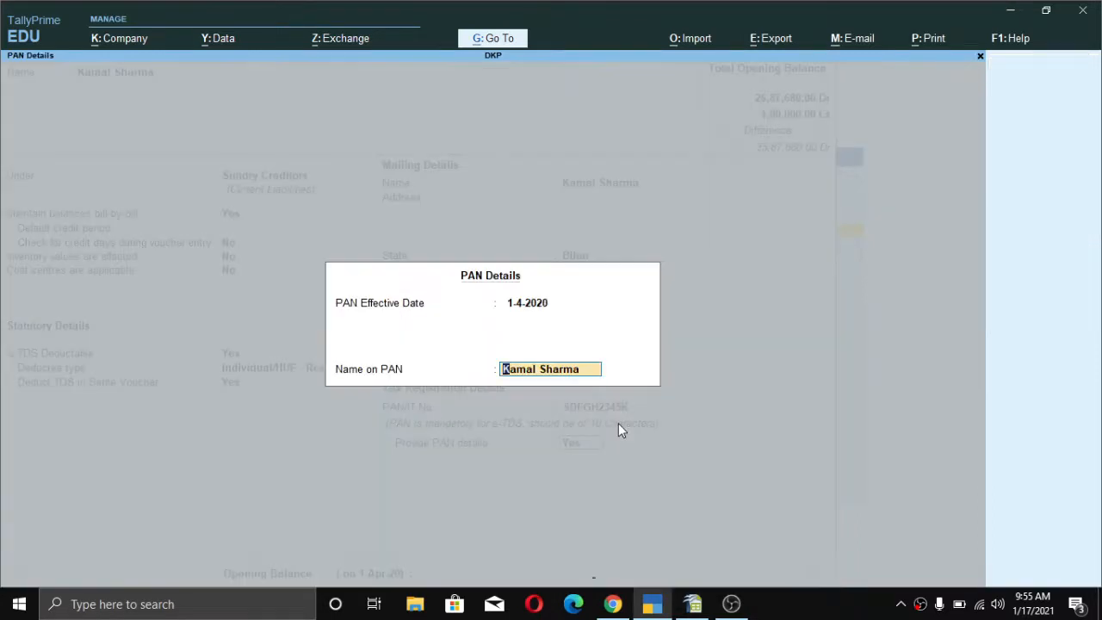
pyautogui.press('Return')
pyautogui.press('Return')
pyautogui.write('y')
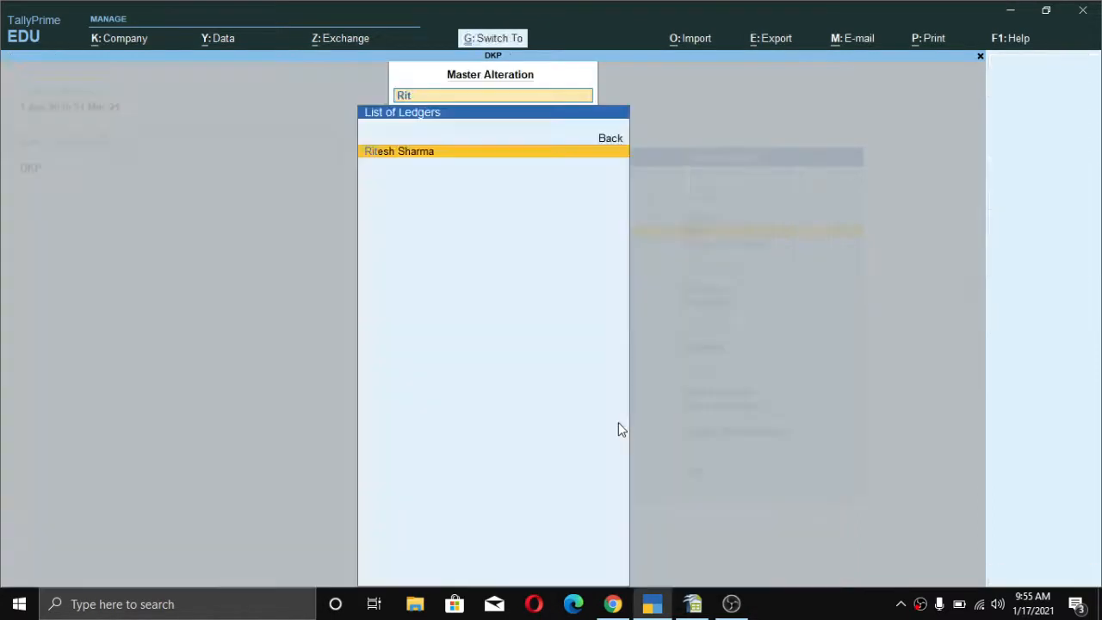
# Step: Open the other employee's ledger for alteration and check its group and general settings as far as Is TDS Deductable
pyautogui.write('Rit')
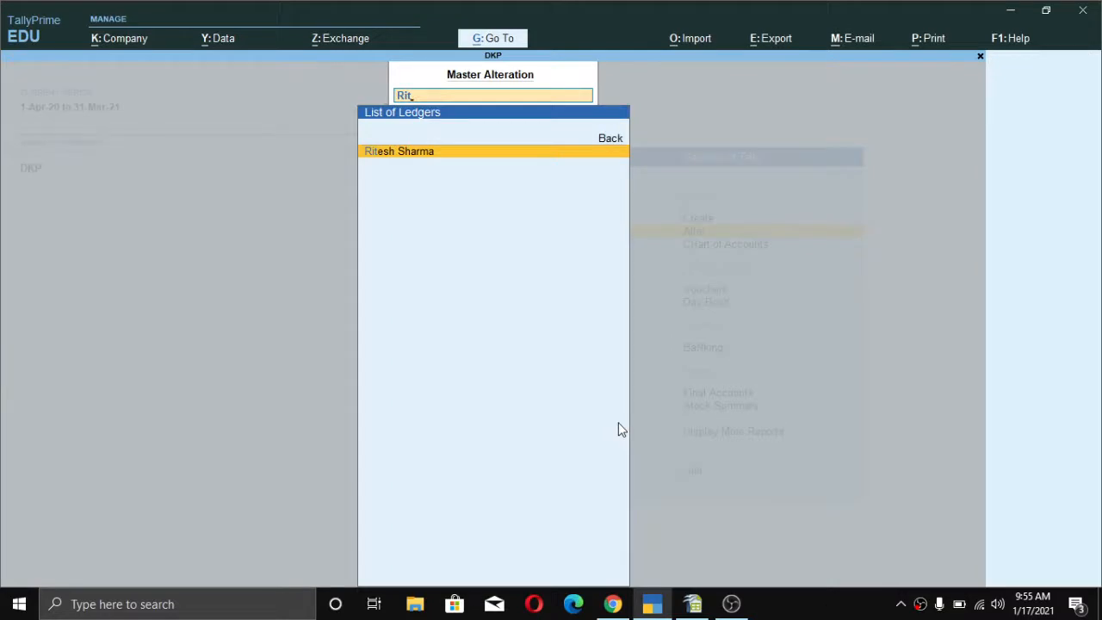
pyautogui.press('Return')
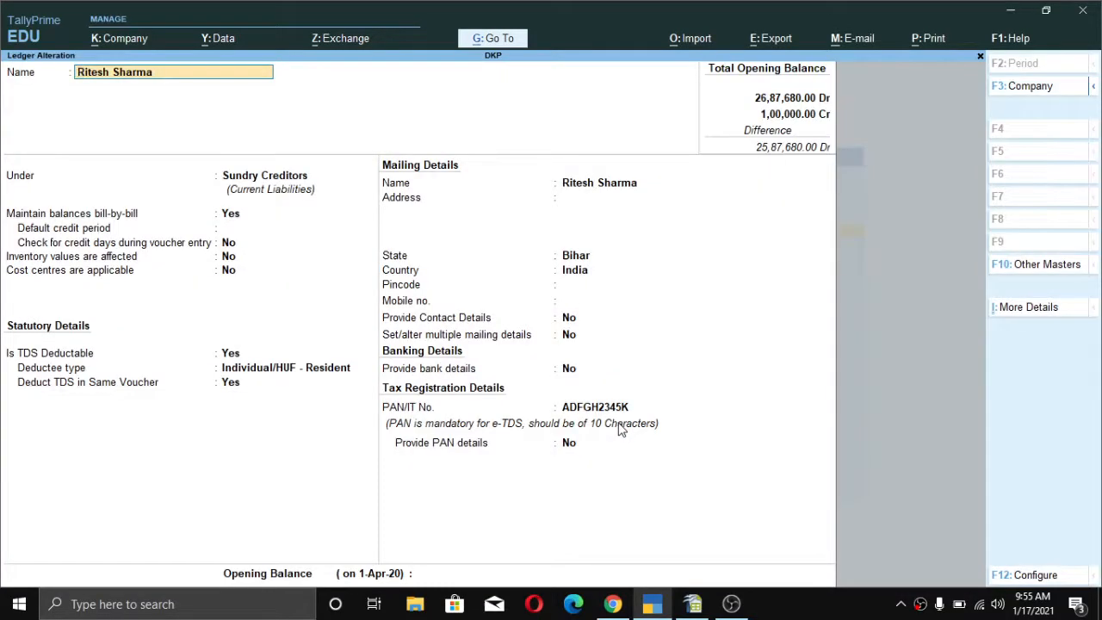
pyautogui.press('Return')
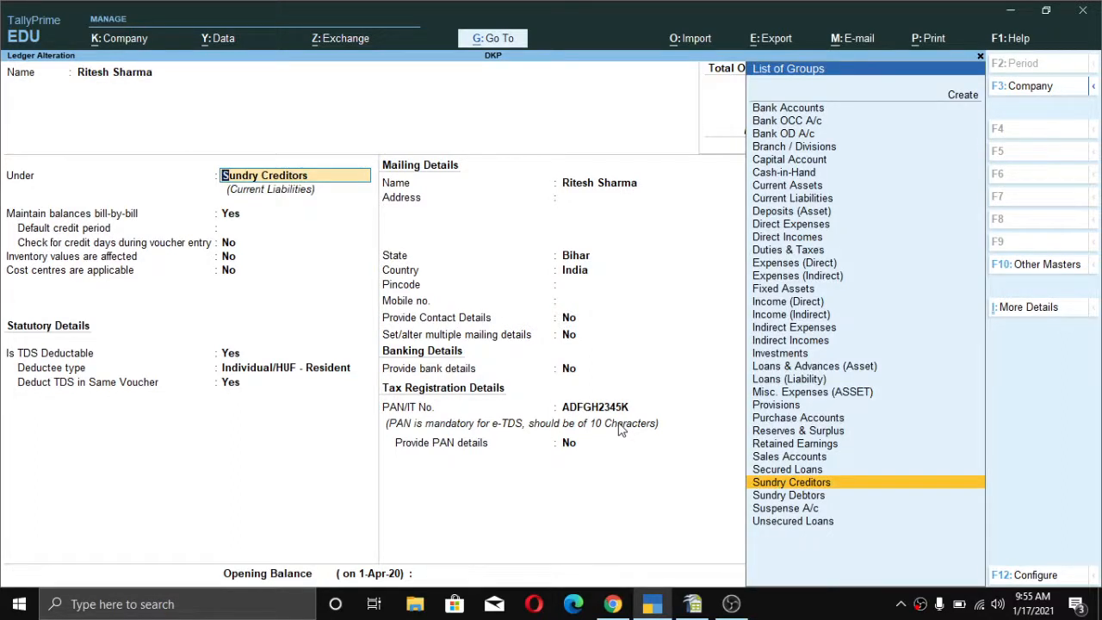
pyautogui.press('Return')
pyautogui.press('Return')
pyautogui.press('Return')
pyautogui.press('Return')
pyautogui.press('Return')
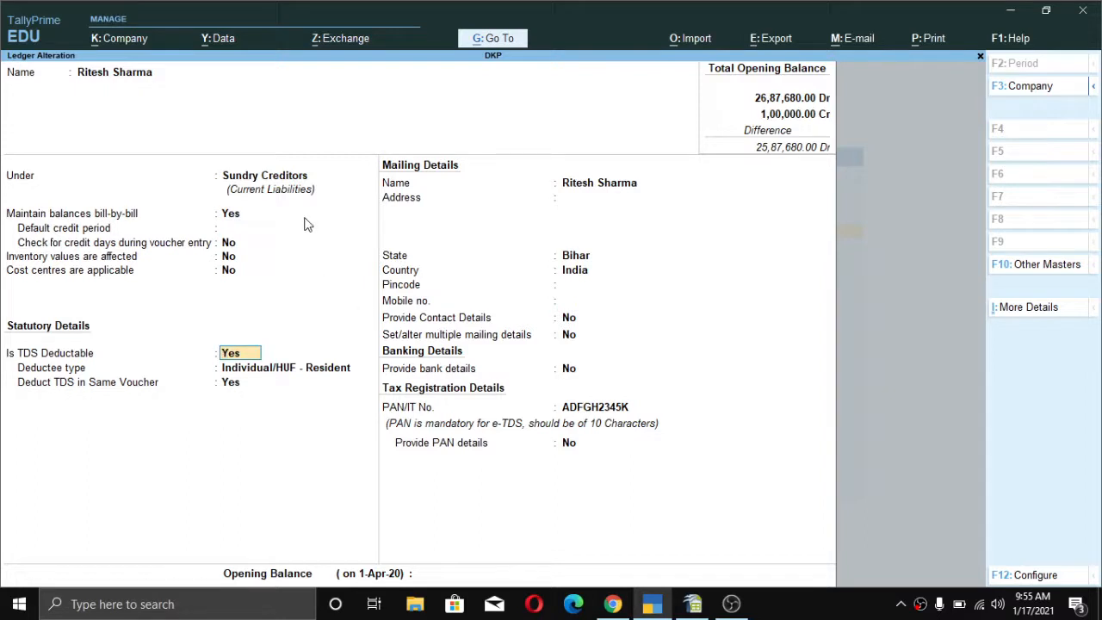
# Step: Recheck that ledger's Maintain balances bill-by-bill setting, along with its Is TDS Deductable setting and deductee type
pyautogui.click(230, 215)
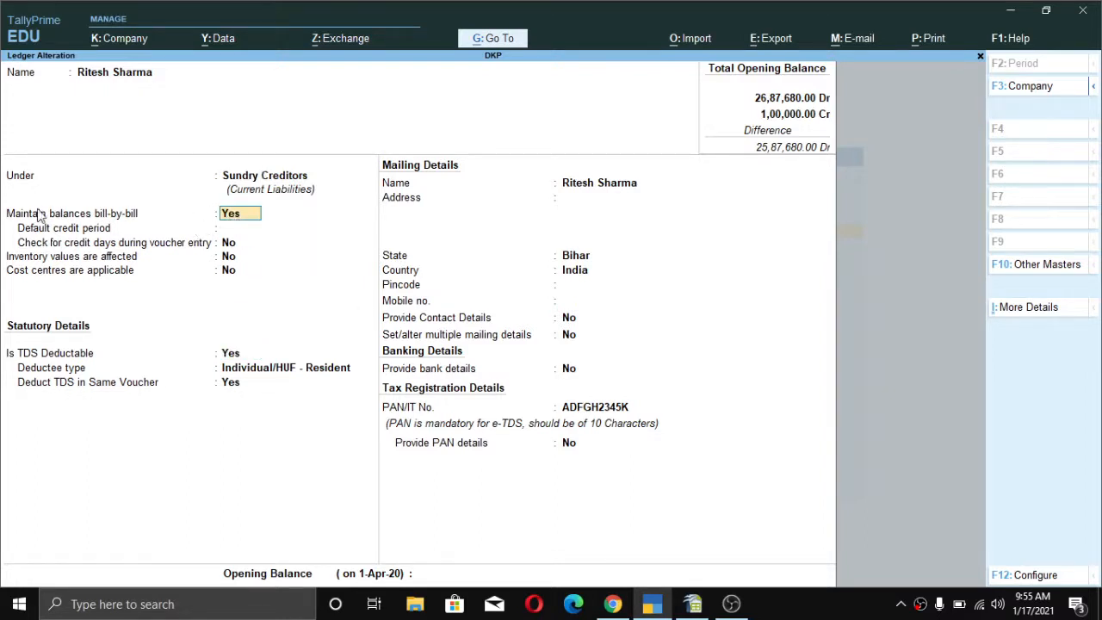
pyautogui.press('Return')
pyautogui.press('Return')
pyautogui.press('Return')
pyautogui.press('Return')
pyautogui.press('Return')
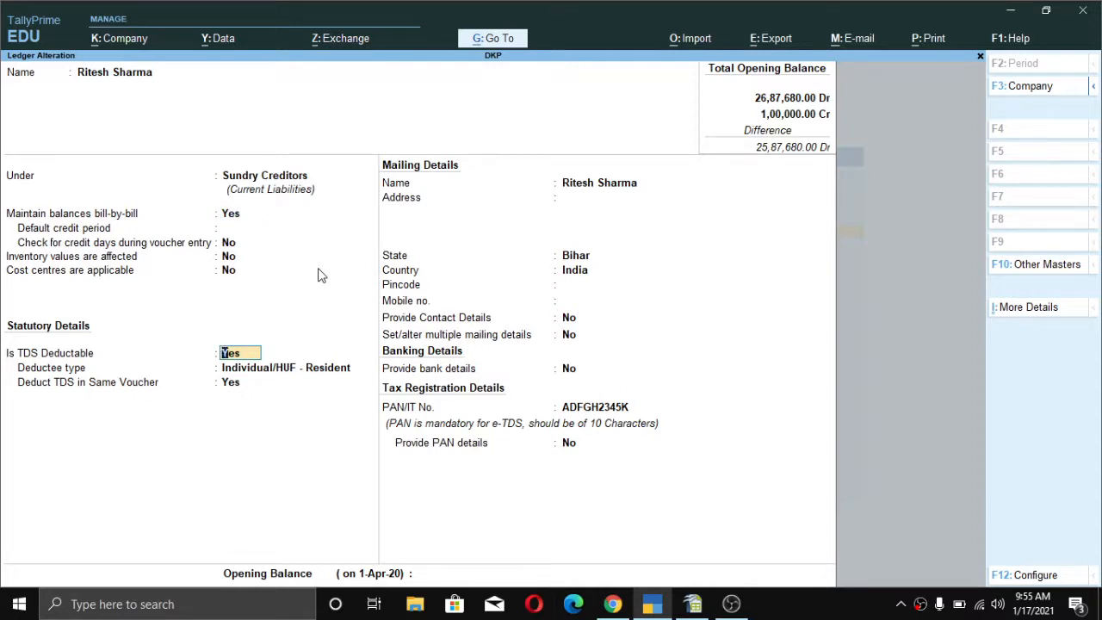
pyautogui.press('Return')
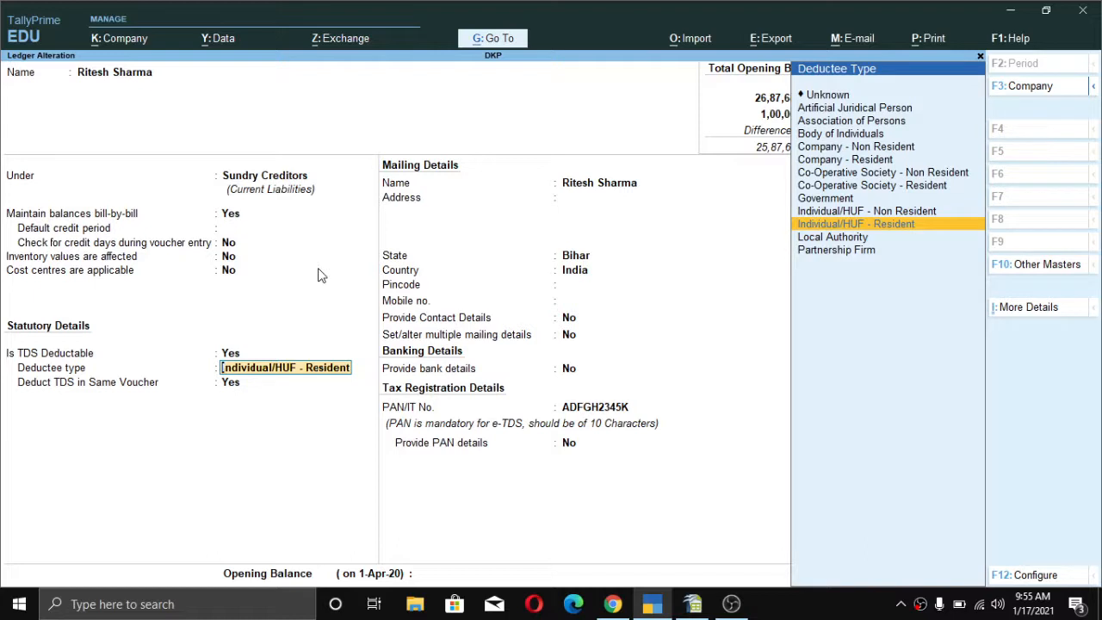
pyautogui.press('Return')
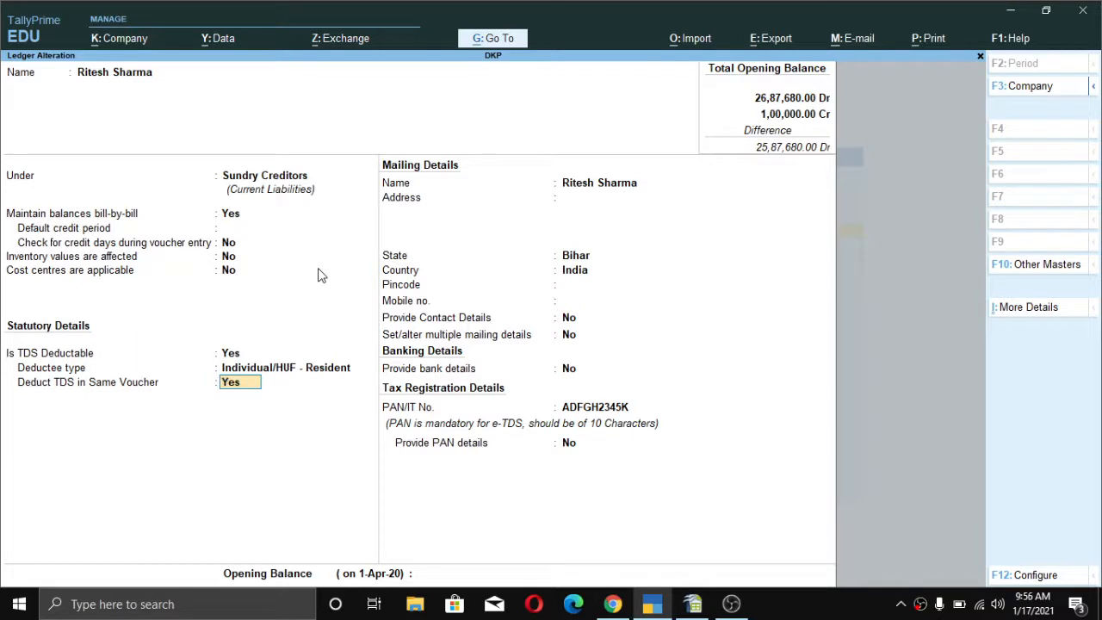
# Step: Keep Deduct TDS in Same Voucher as Yes, check the mailing details and PAN/IT No., and accept the ledger
pyautogui.press('alt')
pyautogui.press('Return')
pyautogui.press('Return')
pyautogui.press('Return')
pyautogui.press('Return')
pyautogui.press('Return')
pyautogui.press('Return')
pyautogui.press('Return')
pyautogui.press('Return')
pyautogui.press('Return')
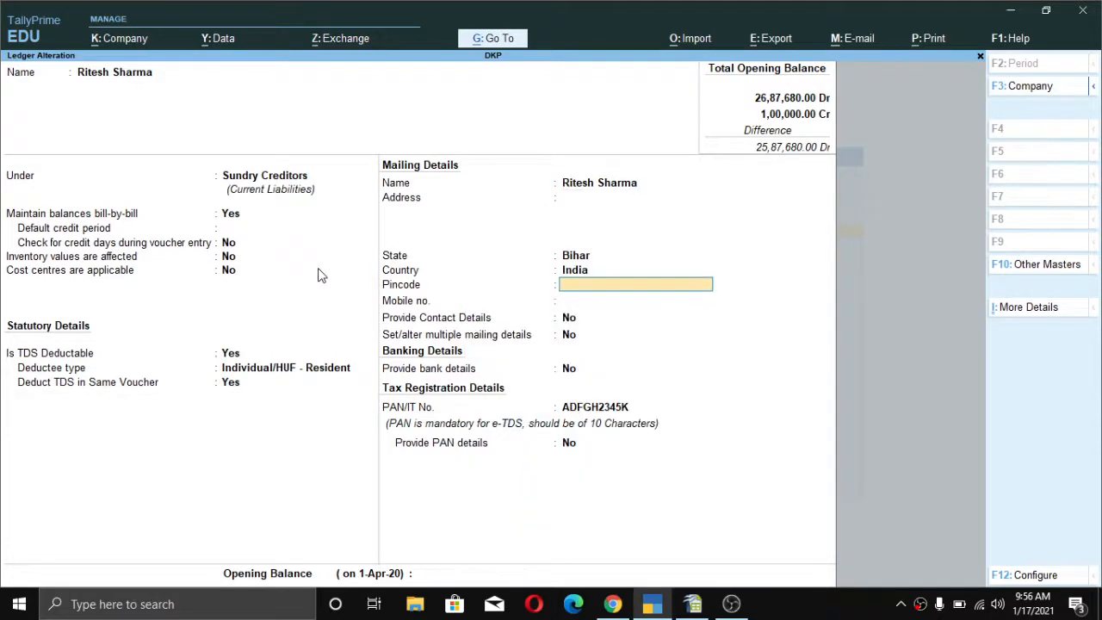
pyautogui.press('Return')
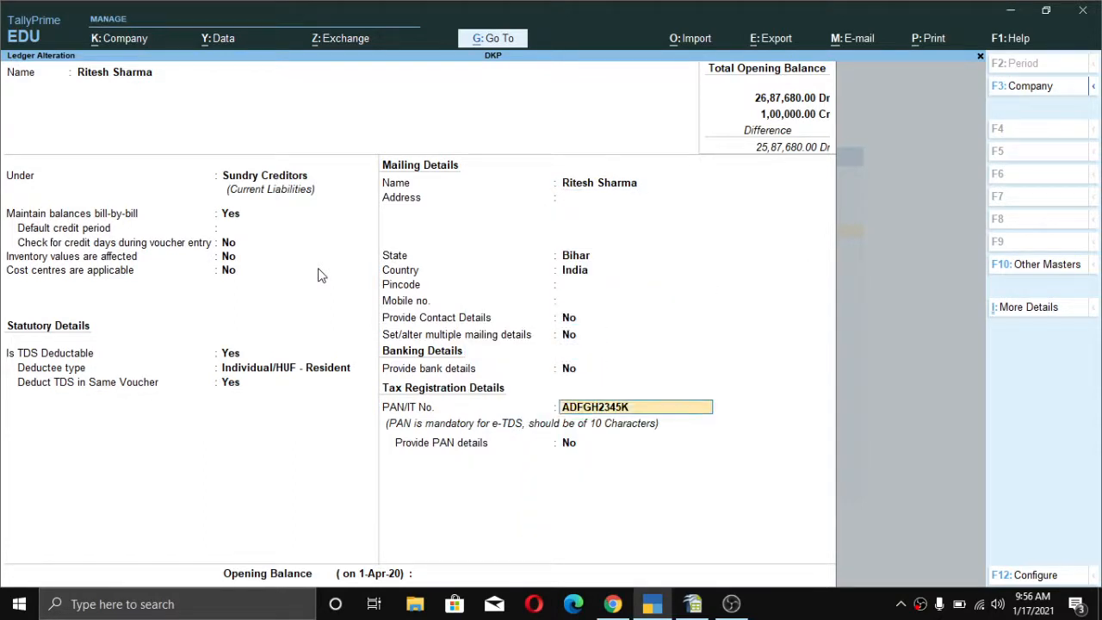
pyautogui.press('ctrl')
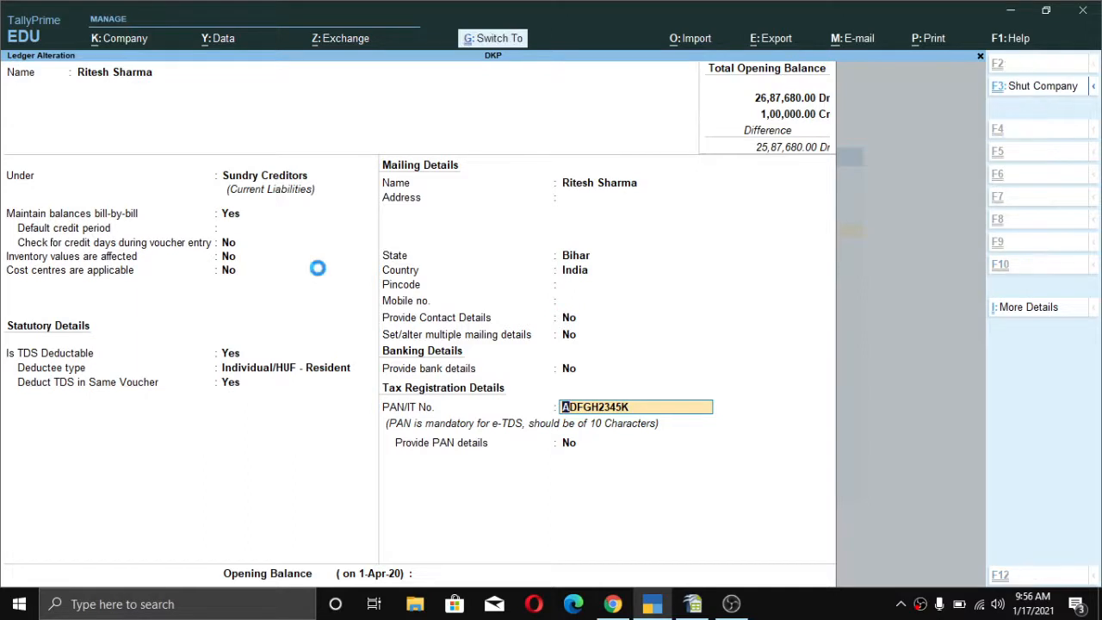
pyautogui.hotkey('ctrl', 'a')
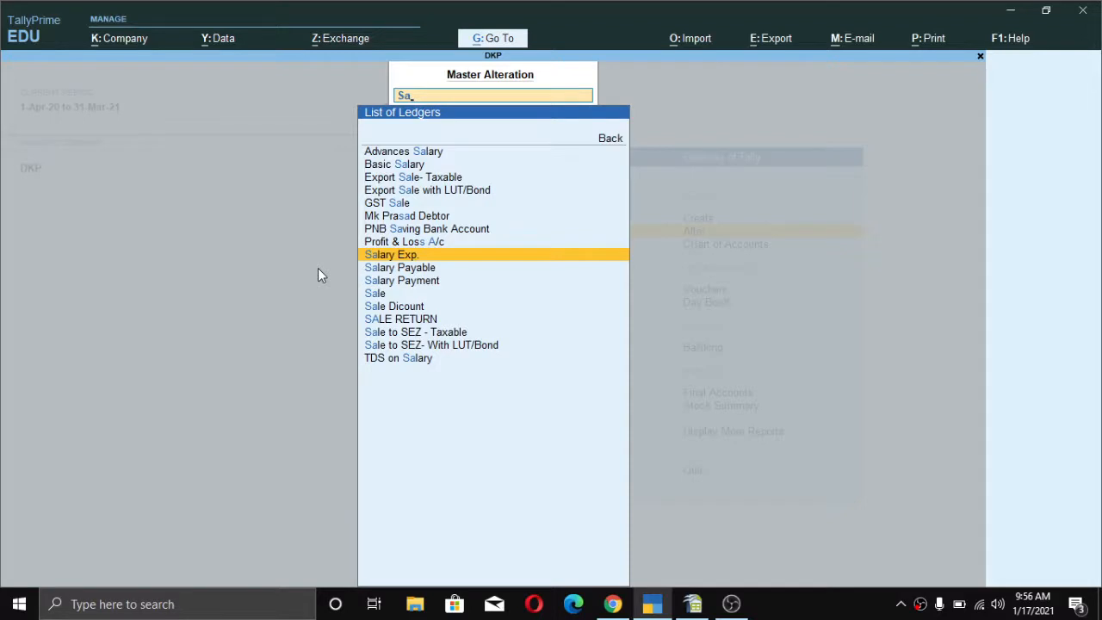
# Step: Open the Salary Exp. ledger under Indirect Expenses and set its Type of Ledger to Not Applicable, keeping cost centres at No
pyautogui.press('Return')
pyautogui.press('Return')
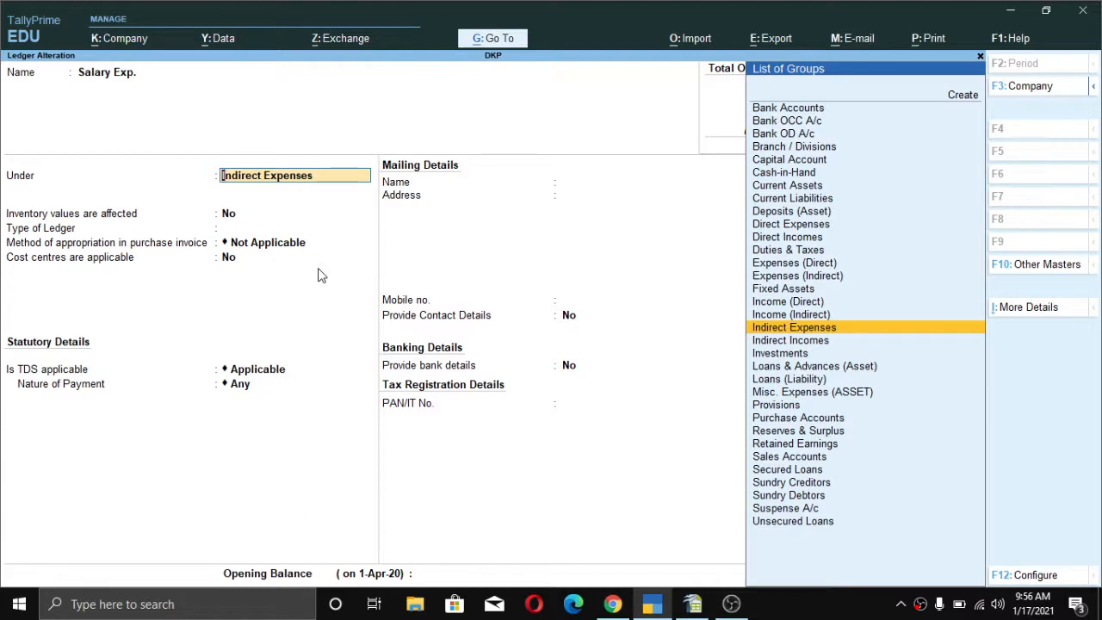
pyautogui.press('Return')
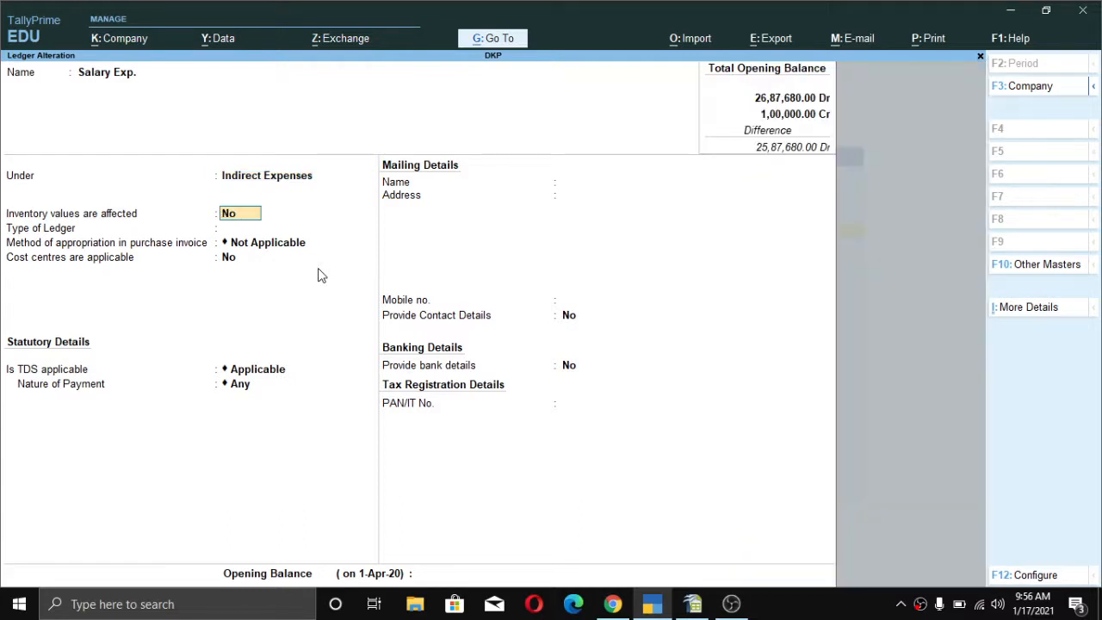
pyautogui.press('Return')
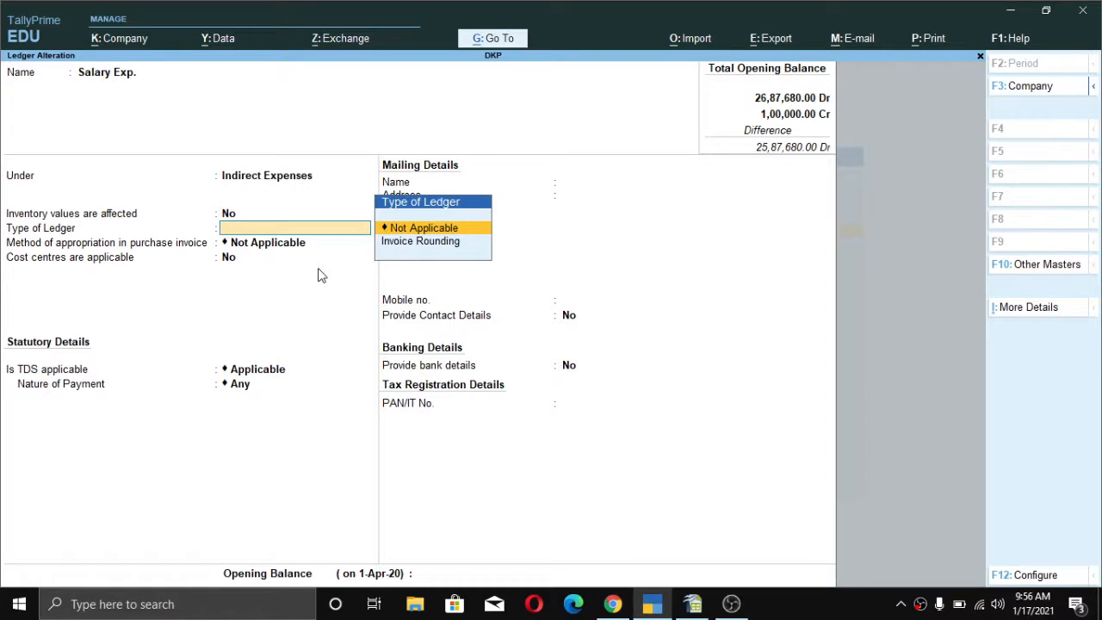
pyautogui.press('Return')
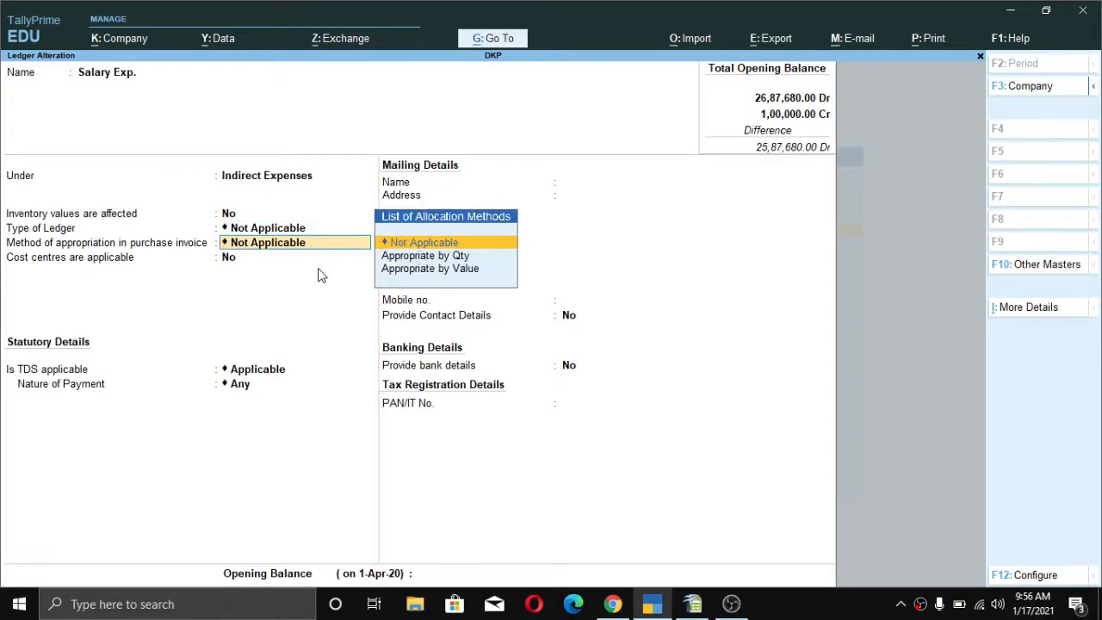
pyautogui.press('Return')
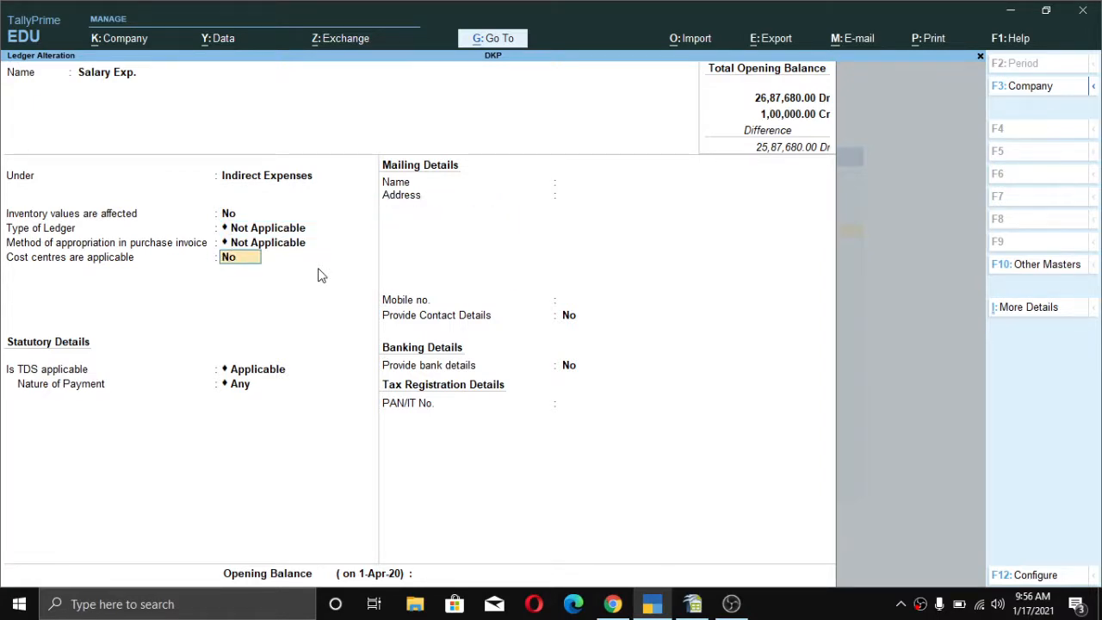
pyautogui.press('Return')
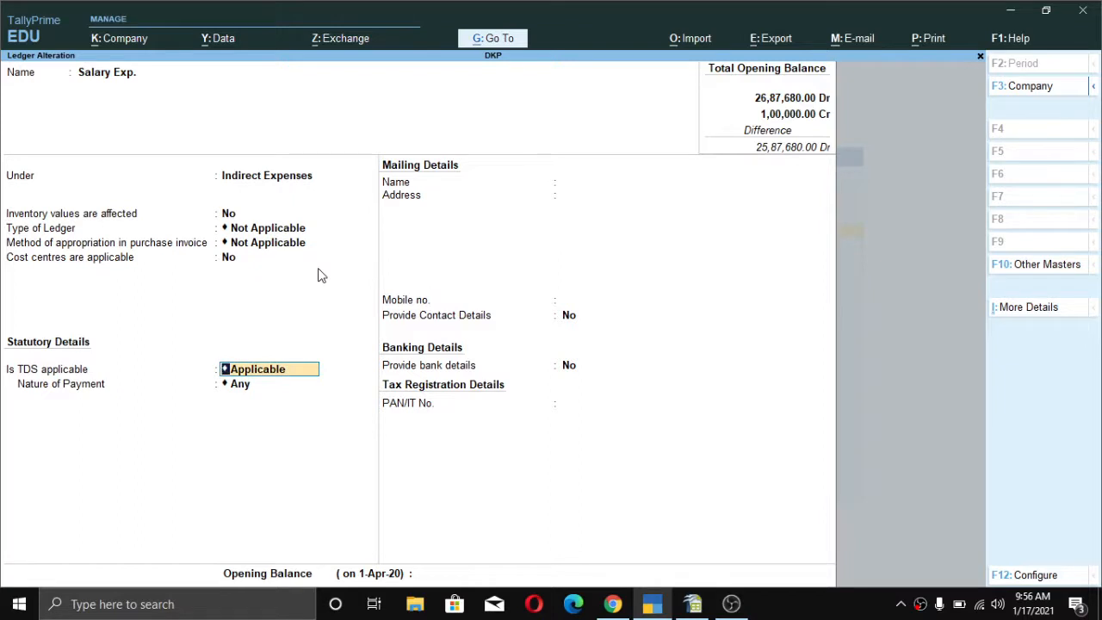
# Step: Keep TDS as Applicable for Salary Exp., look through the natures of payment, choose Any, and accept the ledger
pyautogui.press('Return')
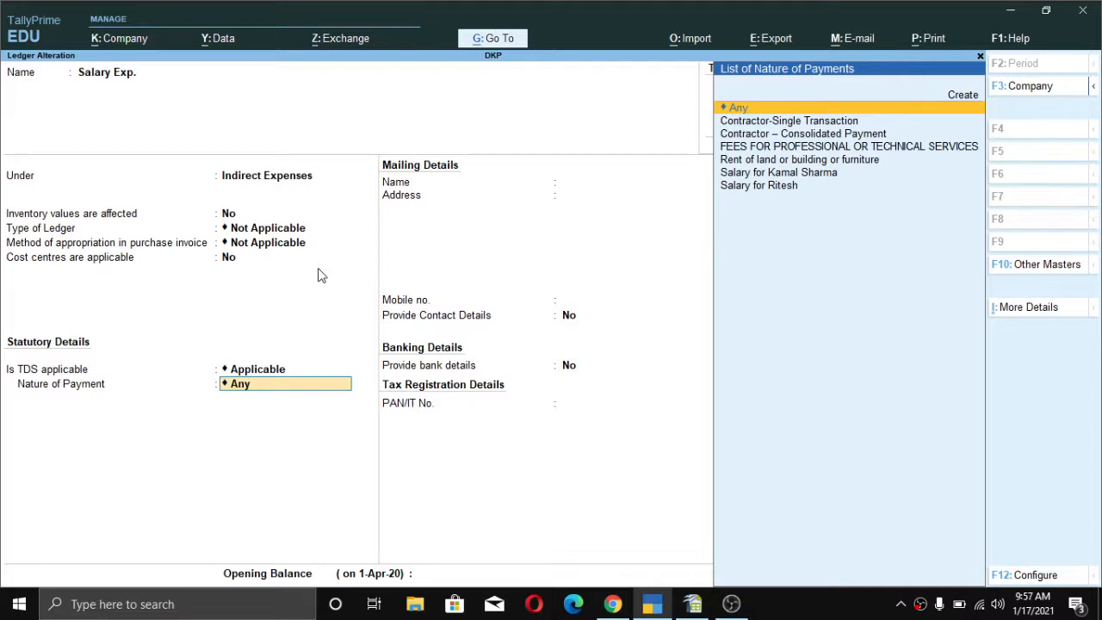
pyautogui.press('Down')
pyautogui.press('Down')
pyautogui.press('Down')
pyautogui.press('Down')
pyautogui.press('Down')
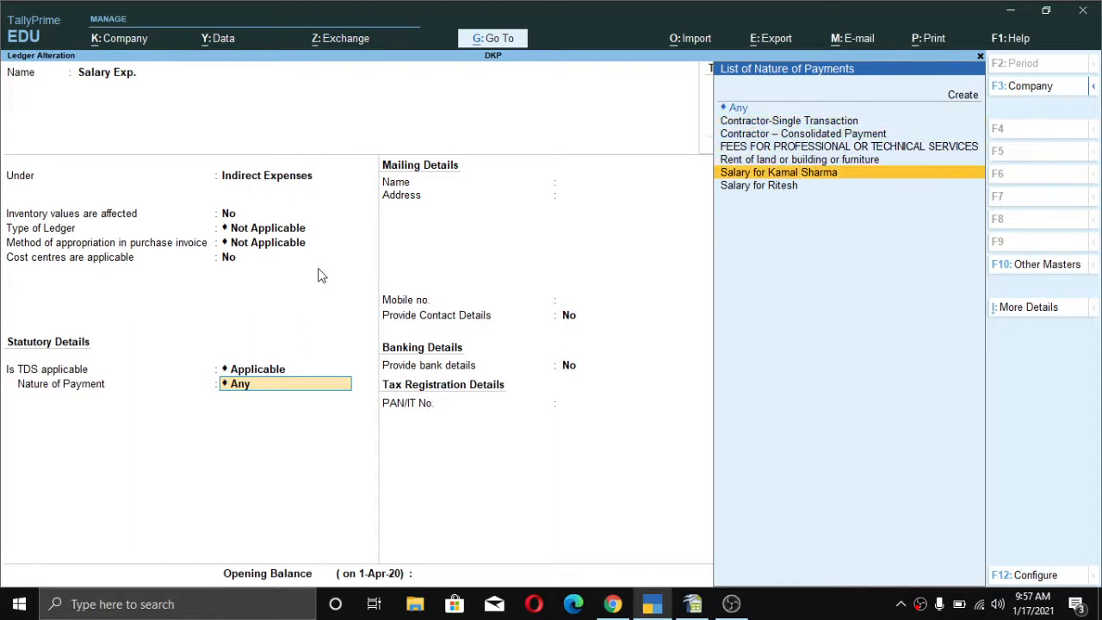
pyautogui.press('Up')
pyautogui.press('Up')
pyautogui.press('Up')
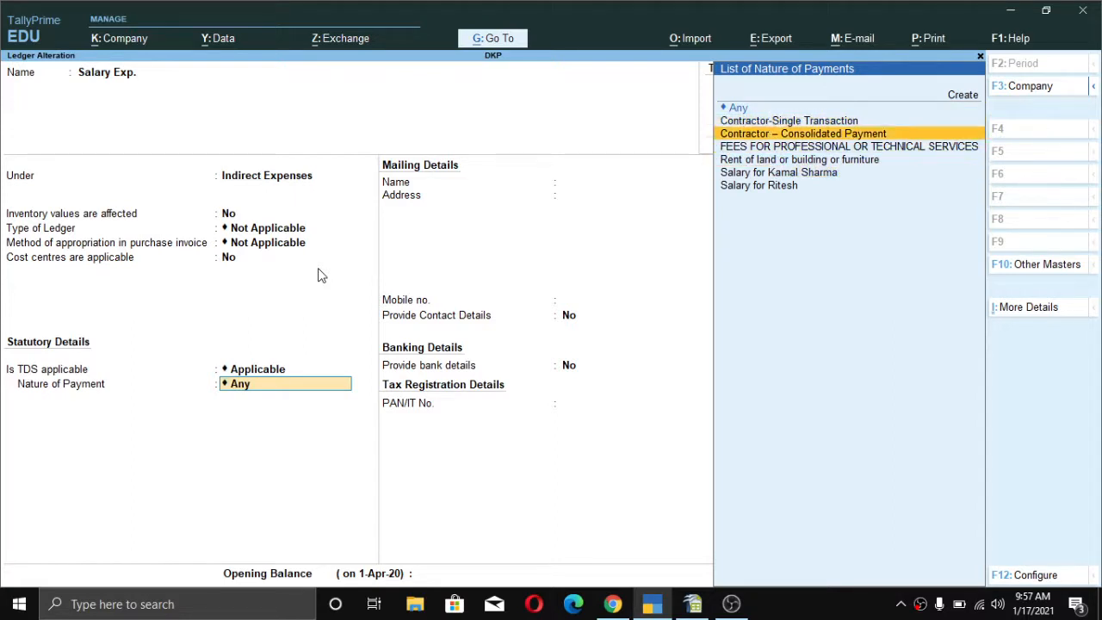
pyautogui.press('Up')
pyautogui.press('Up')
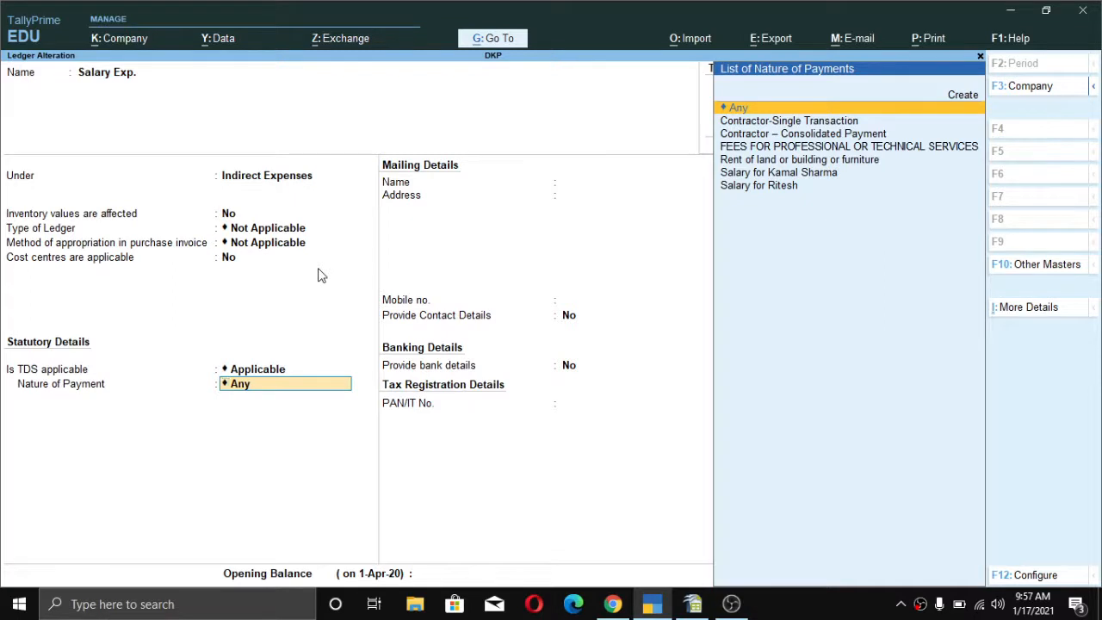
pyautogui.press('Return')
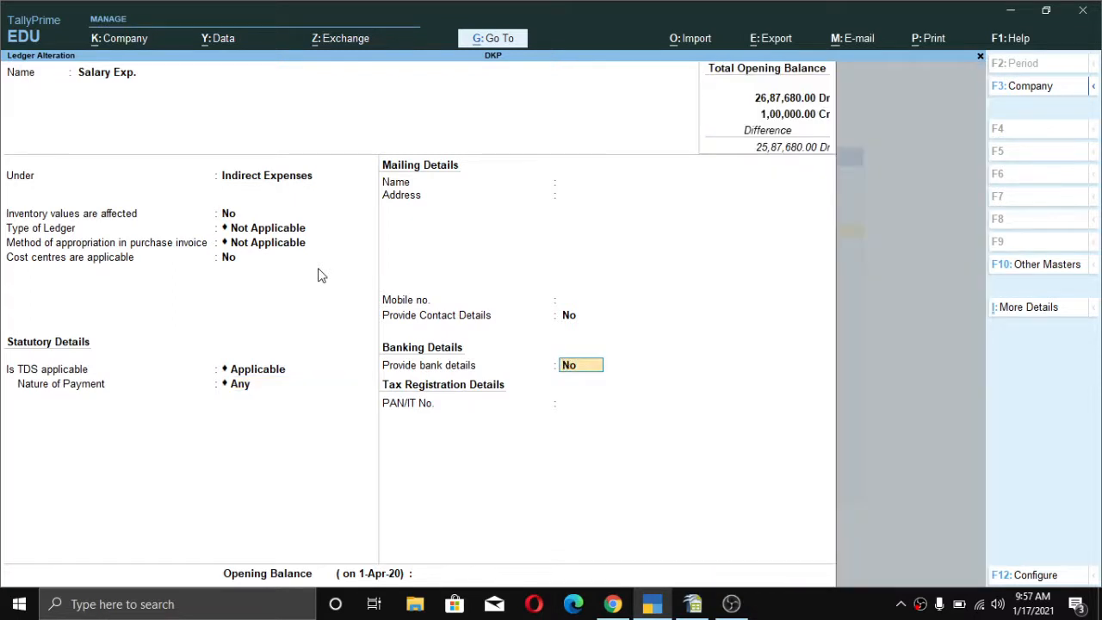
pyautogui.press('ctrl')
pyautogui.hotkey('ctrl', 'a')
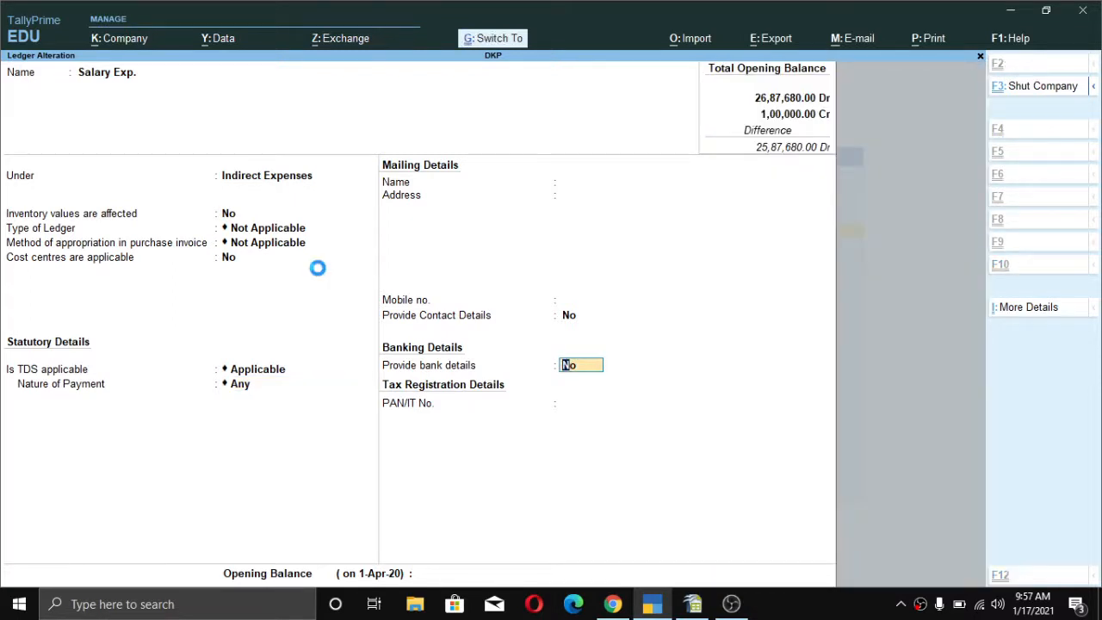
# Step: Open the TDS on Salary ledger for alteration, keeping it under Duties & Taxes with TDS as the type of duty/tax
pyautogui.write('Tds')
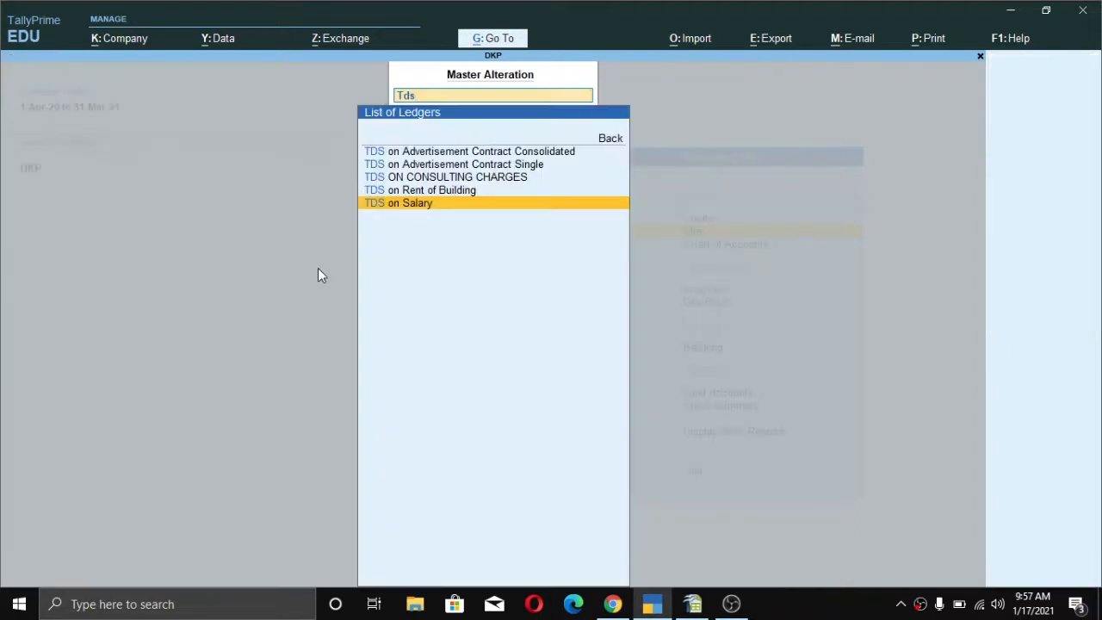
pyautogui.press('Return')
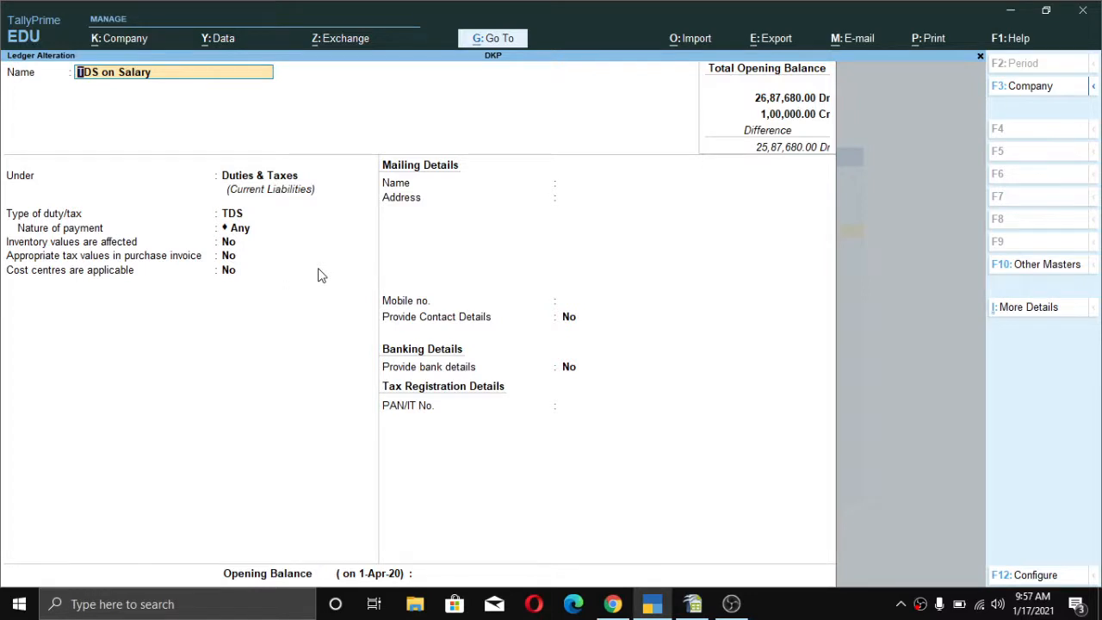
pyautogui.press('Return')
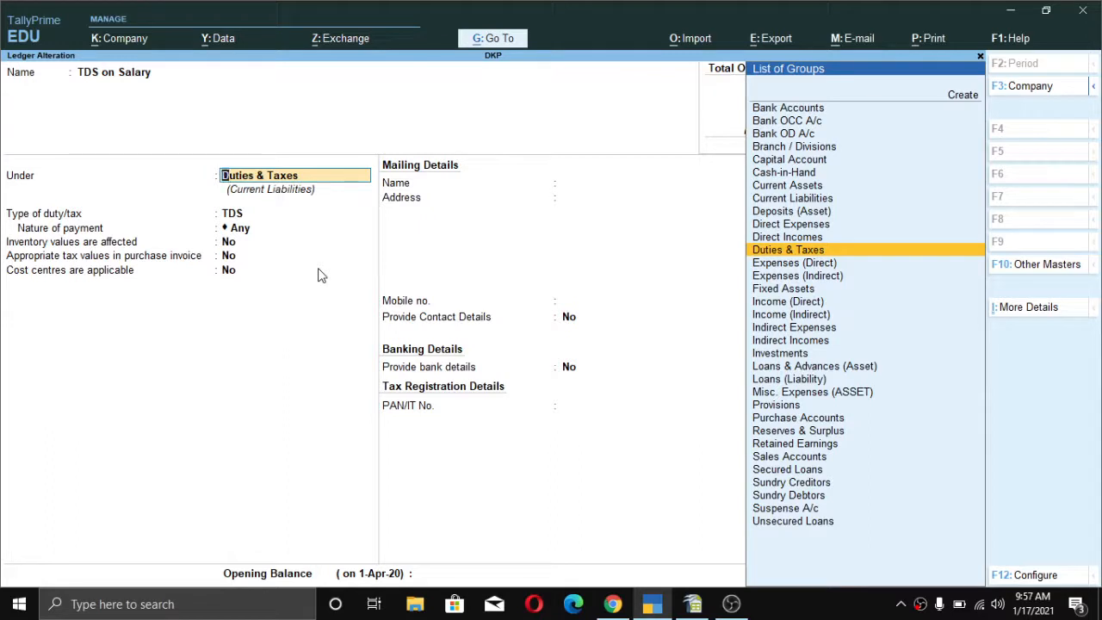
pyautogui.press('Return')
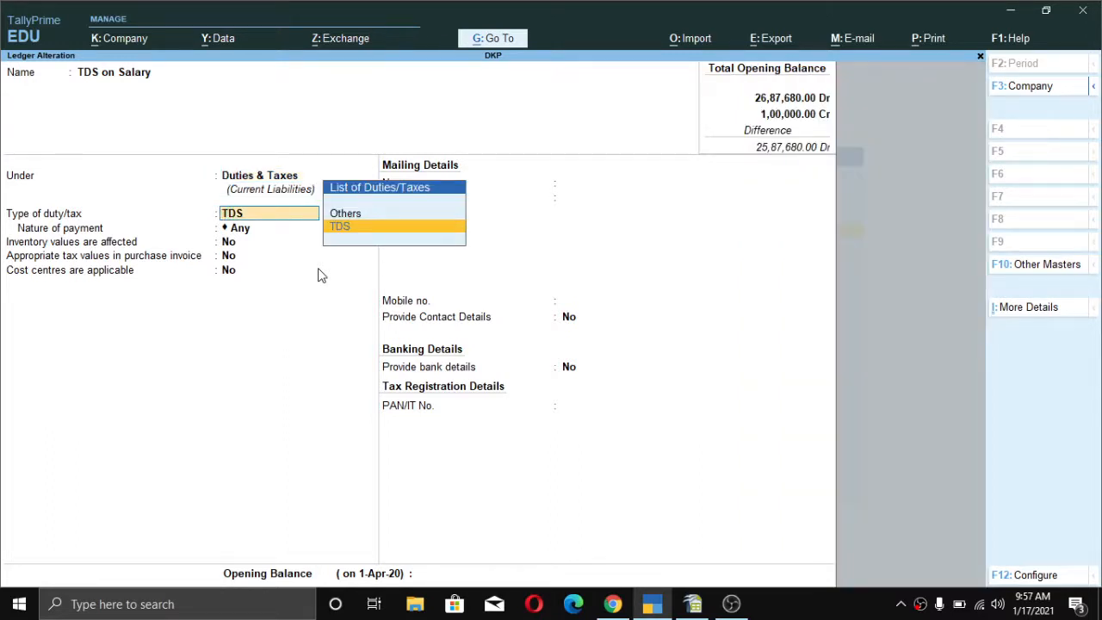
pyautogui.press('Return')
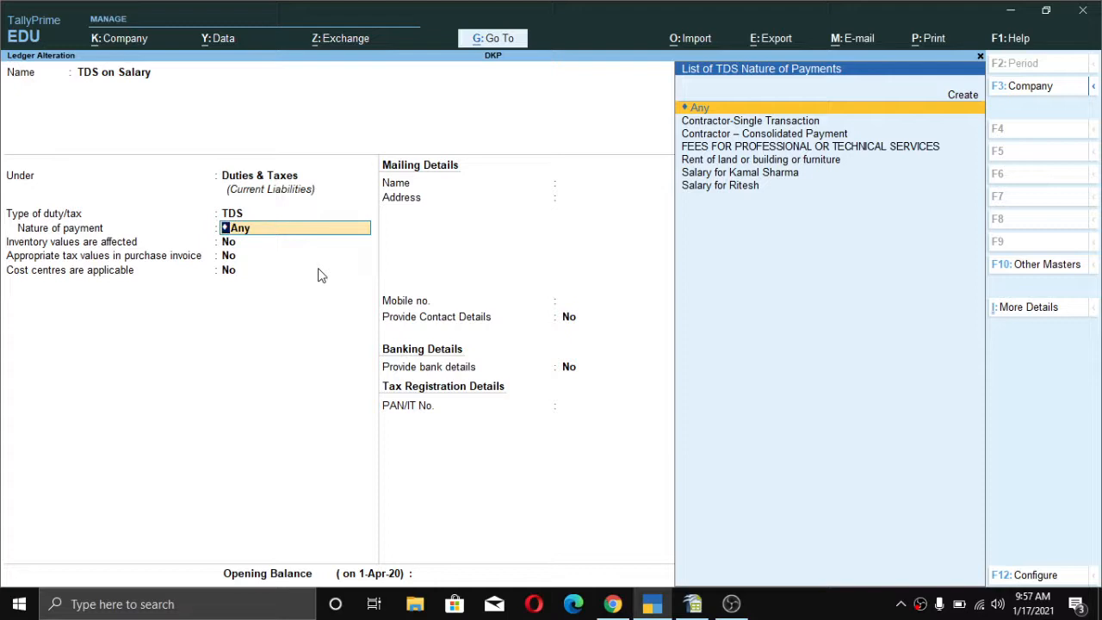
# Step: Look through the natures of payment for the TDS on Salary ledger, including both employees' salary entries, and choose Any
pyautogui.press('Down')
pyautogui.press('Down')
pyautogui.press('Down')
pyautogui.press('Down')
pyautogui.press('Down')
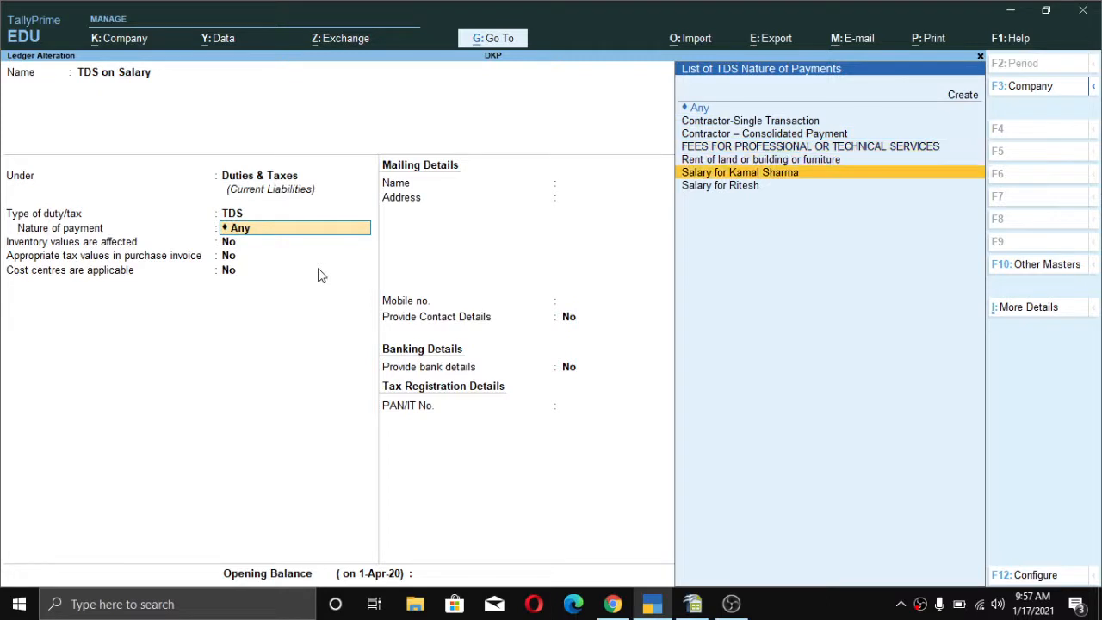
pyautogui.press('Down')
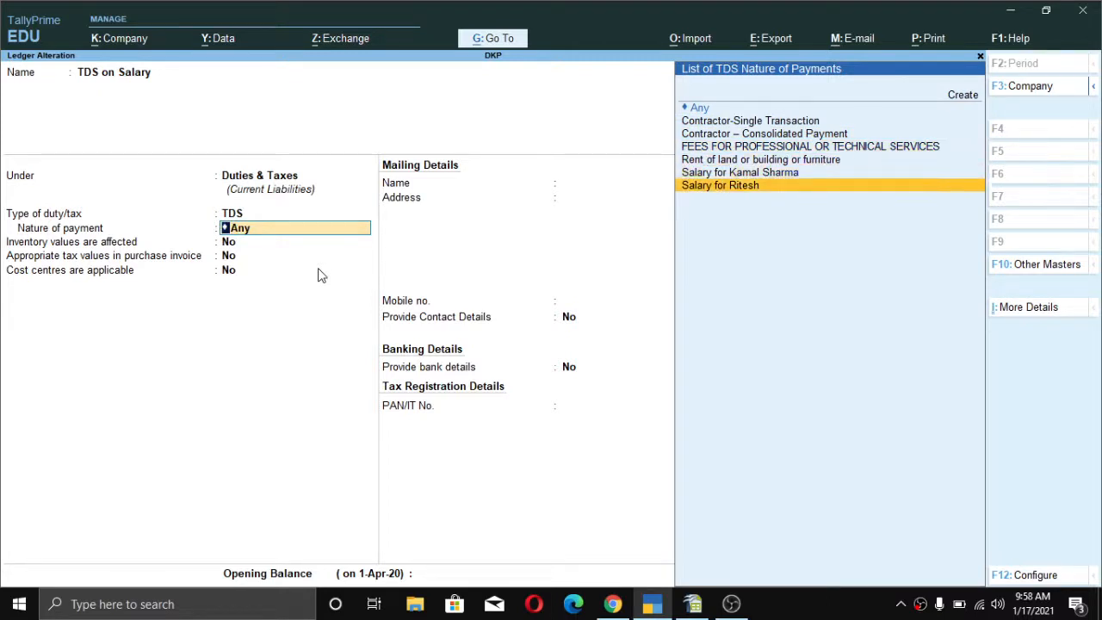
pyautogui.press('Up')
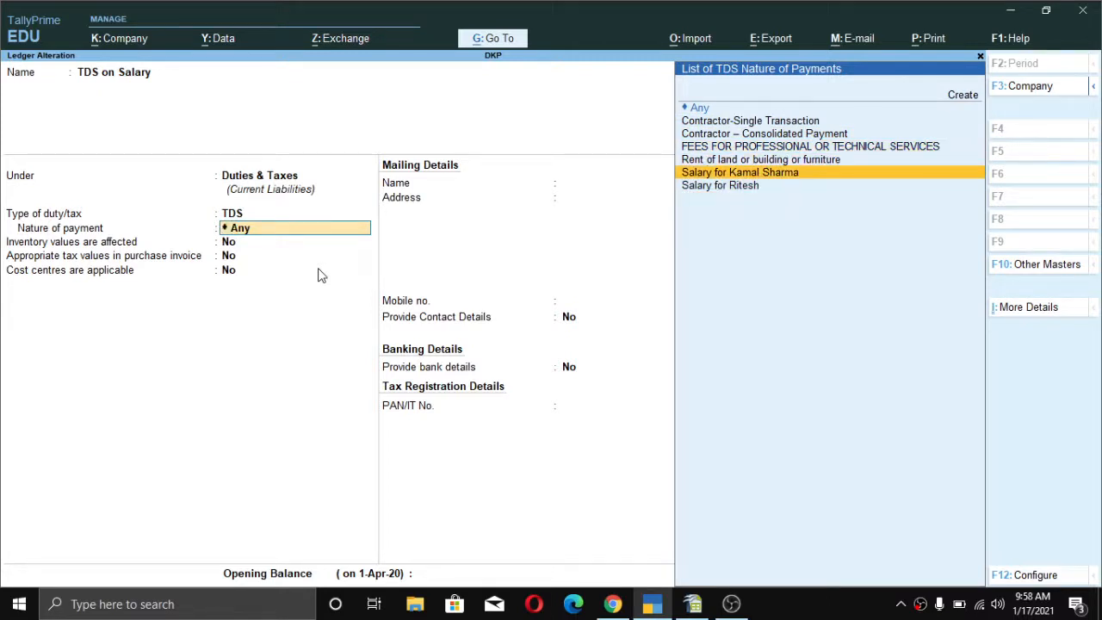
pyautogui.press('Down')
pyautogui.press('Up')
pyautogui.press('ctrl')
pyautogui.press('Up')
pyautogui.press('Up')
pyautogui.press('Up')
pyautogui.press('Up')
pyautogui.press('Up')
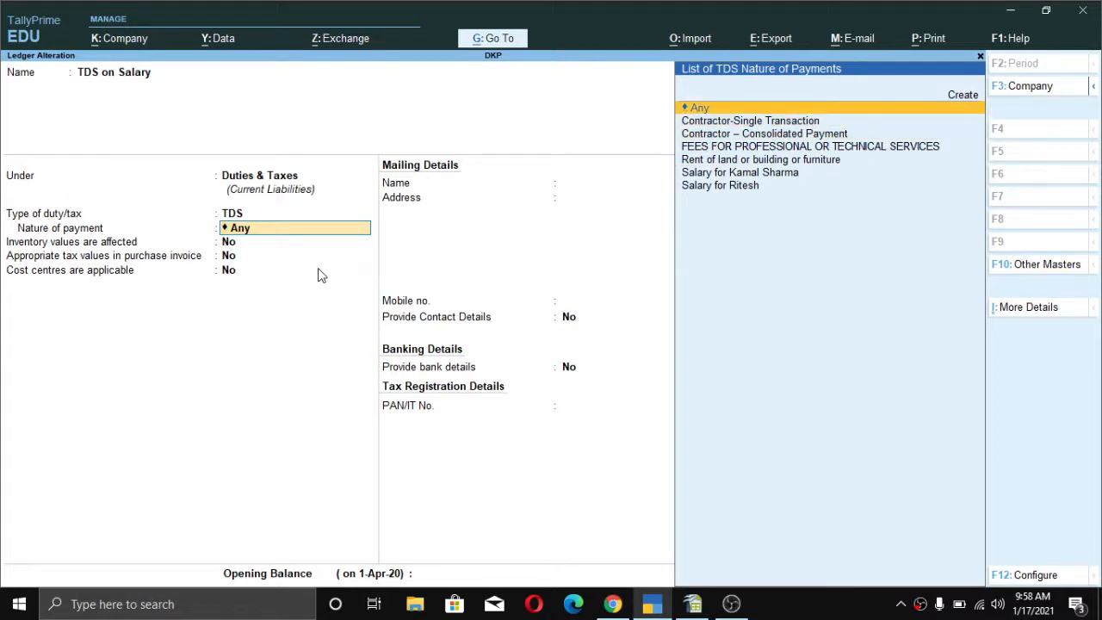
pyautogui.press('Return')
# Step: Keep the ledger's inventory, purchase-invoice appropriation and cost centre settings at No, and accept the ledger
pyautogui.press('Return')
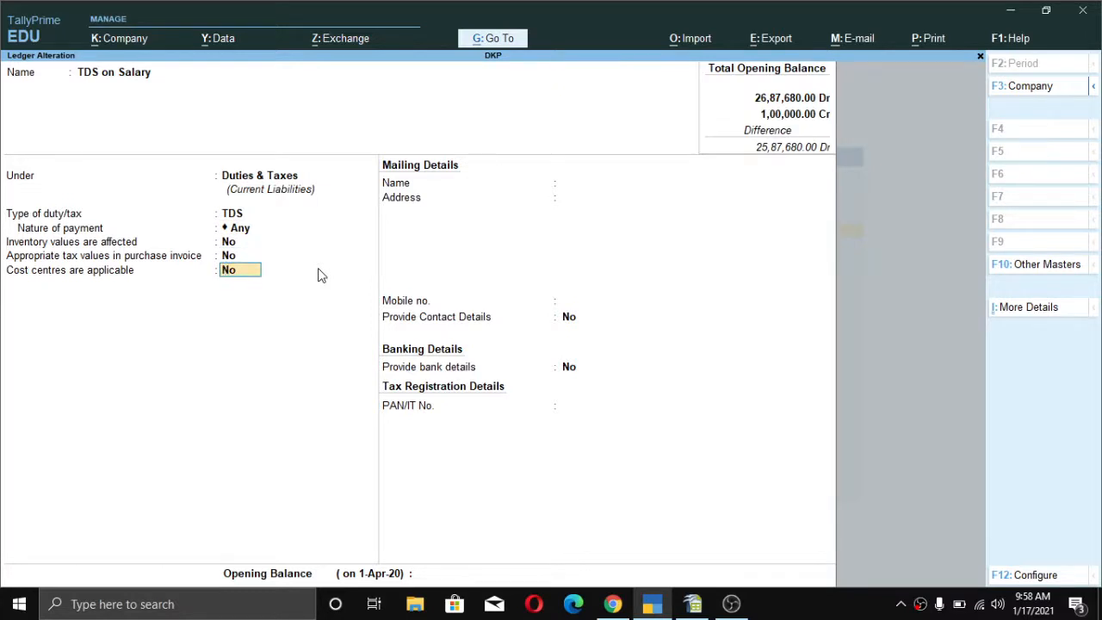
pyautogui.press('Return')
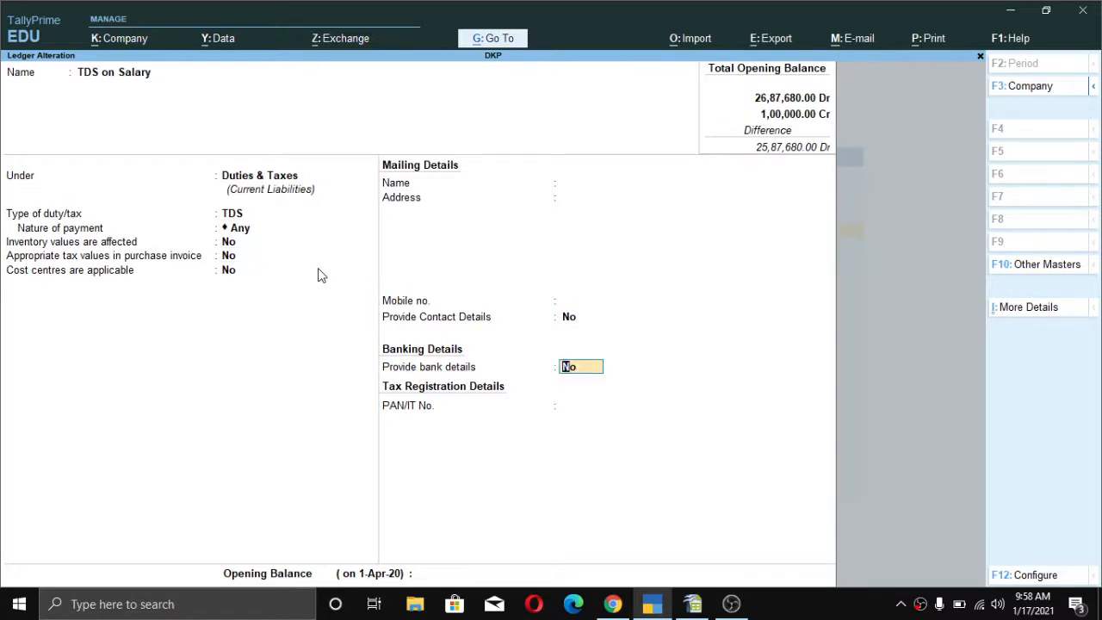
pyautogui.hotkey('ctrl', 'a')
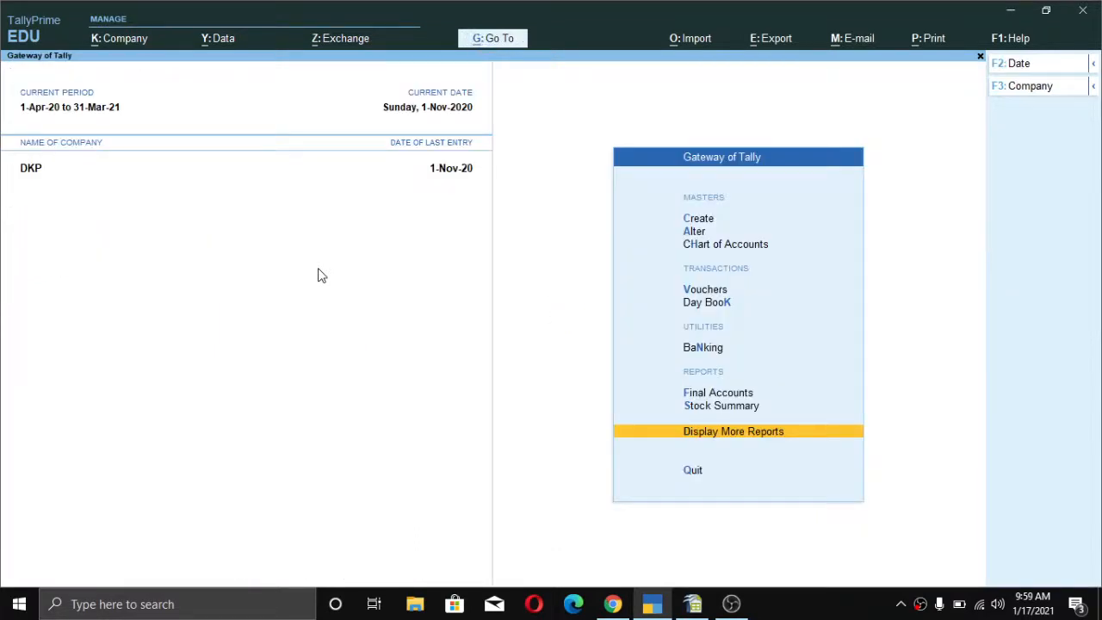
# Step: Start a new journal voucher from the Gateway of Tally and keep its date as 1-Nov-20
pyautogui.press('Up')
pyautogui.press('Up')
pyautogui.press('Up')
pyautogui.press('Up')
pyautogui.press('Up')
pyautogui.press('Return')
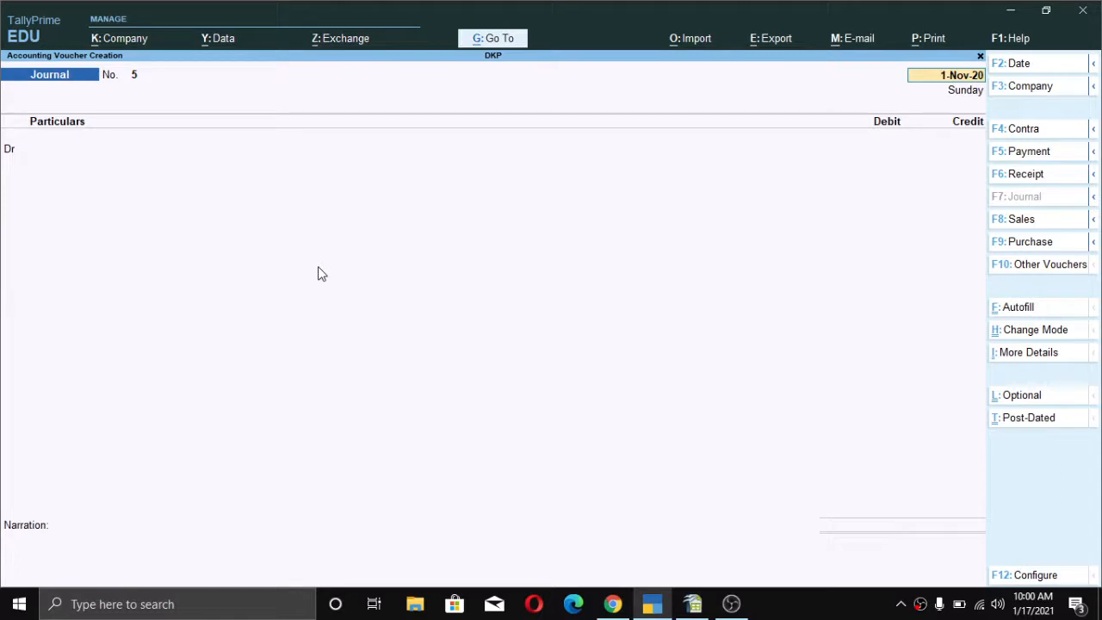
pyautogui.press('Return')
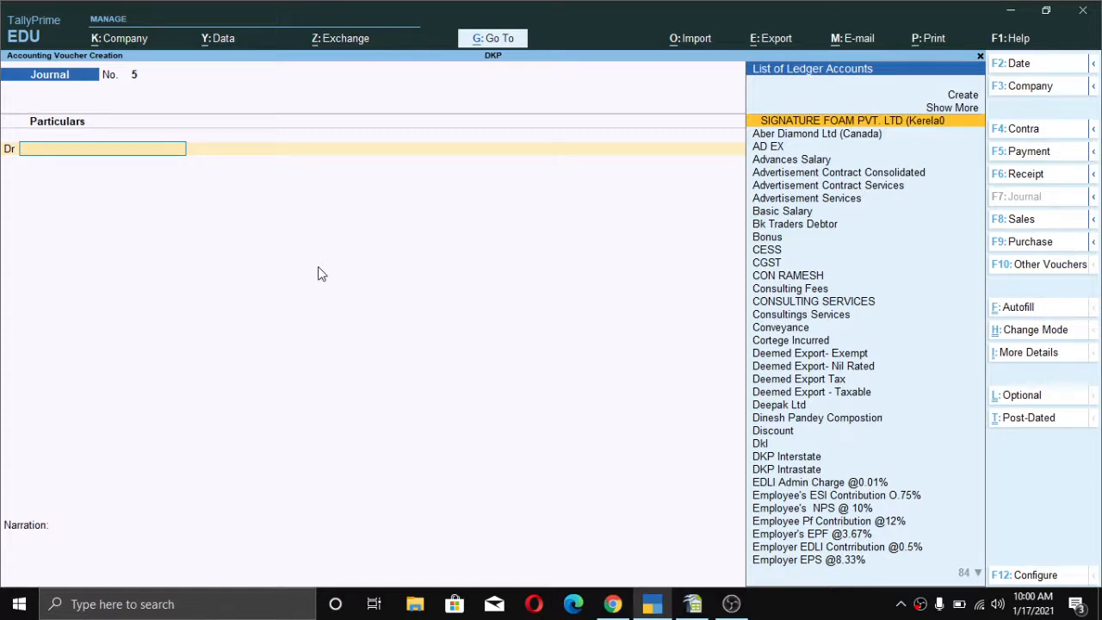
# Step: Select Salary Exp. as the ledger on the journal voucher's debit line
pyautogui.write('Sa')
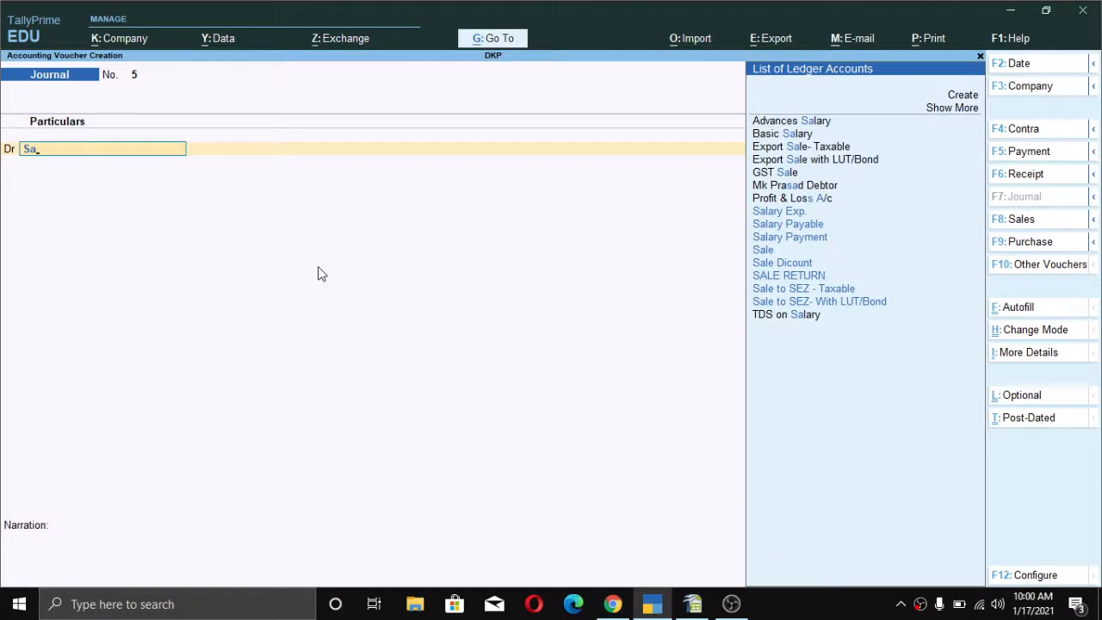
pyautogui.write('l')
pyautogui.press('Down')
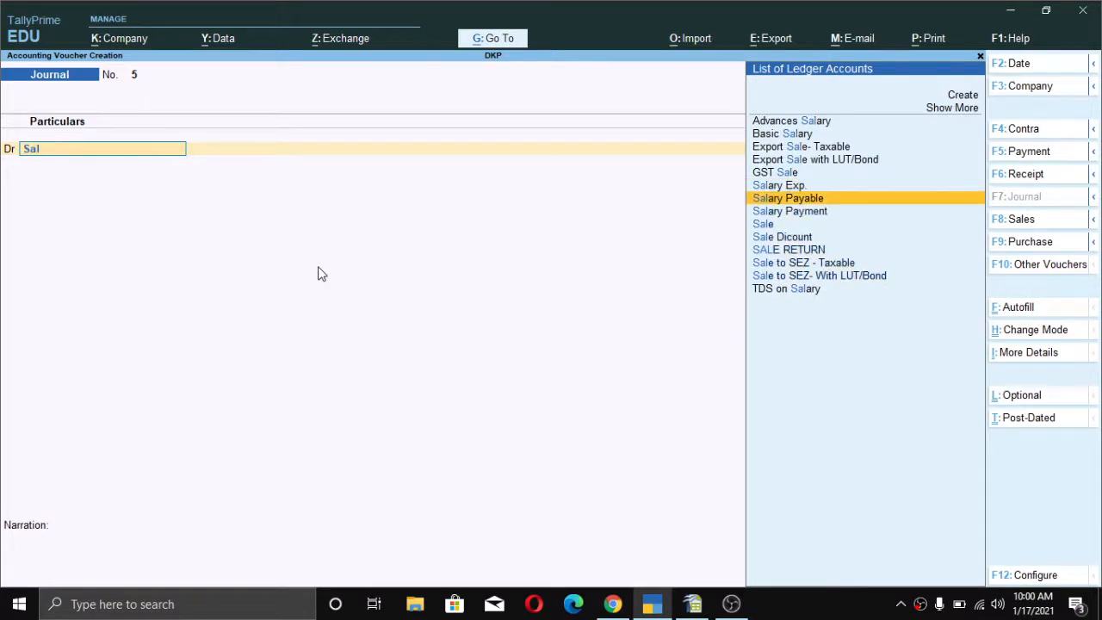
pyautogui.press('Up')
pyautogui.press('Return')
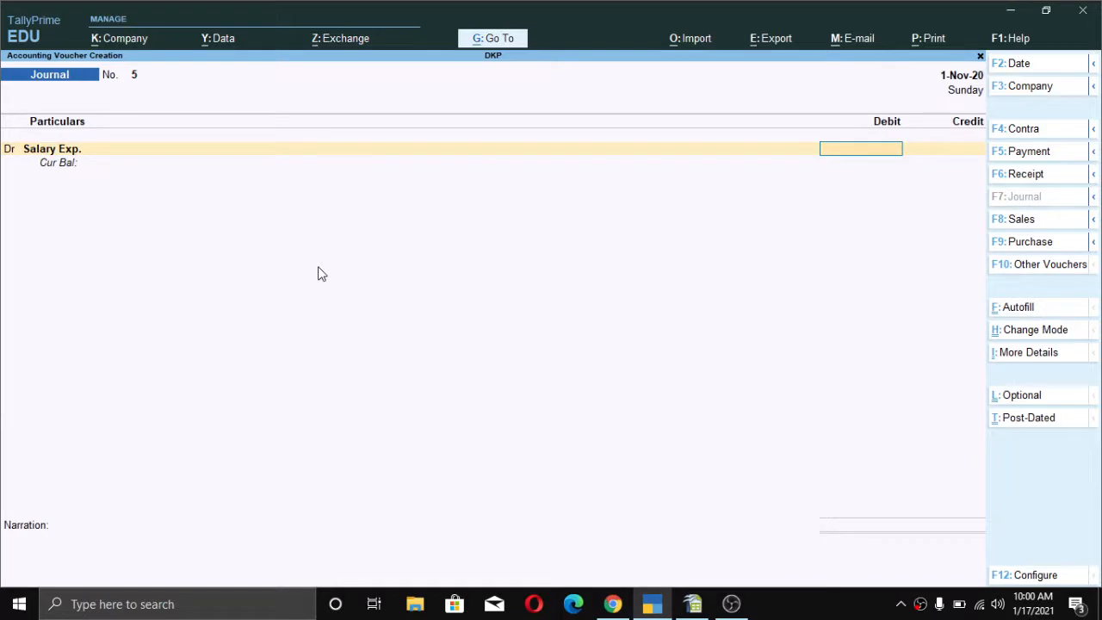
# Step: Check the employee's monthly salary in the OpenOffice Calc sheet, return to TallyPrime and enter 100000 as the Salary Exp. debit
pyautogui.click(697, 607)
pyautogui.scroll(3, 315, 244)
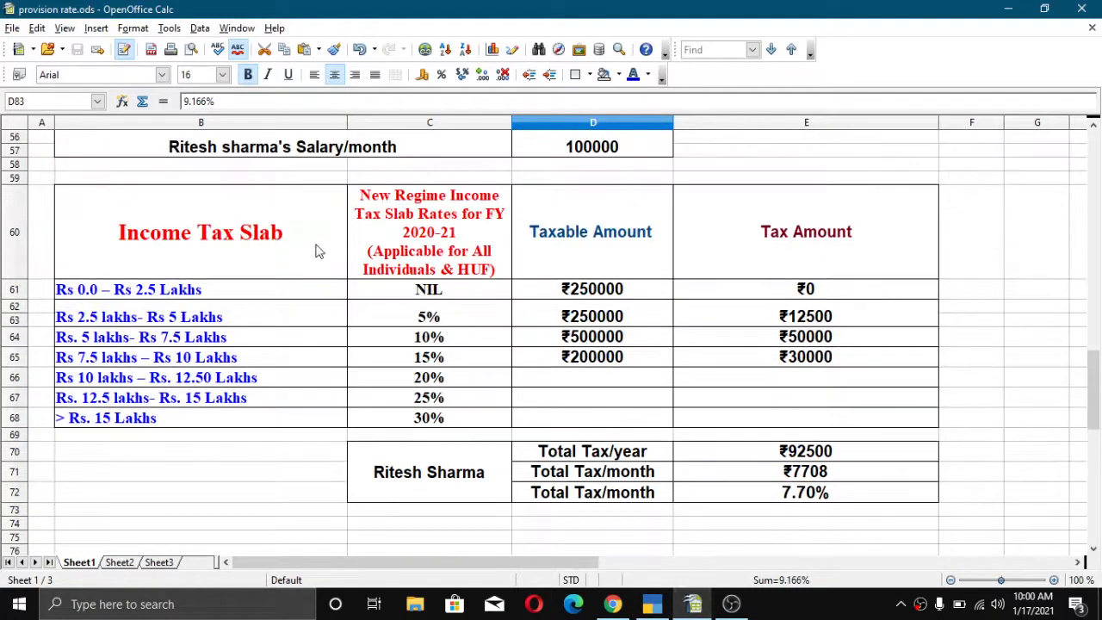
pyautogui.scroll(1, 315, 244)
pyautogui.click(576, 238)
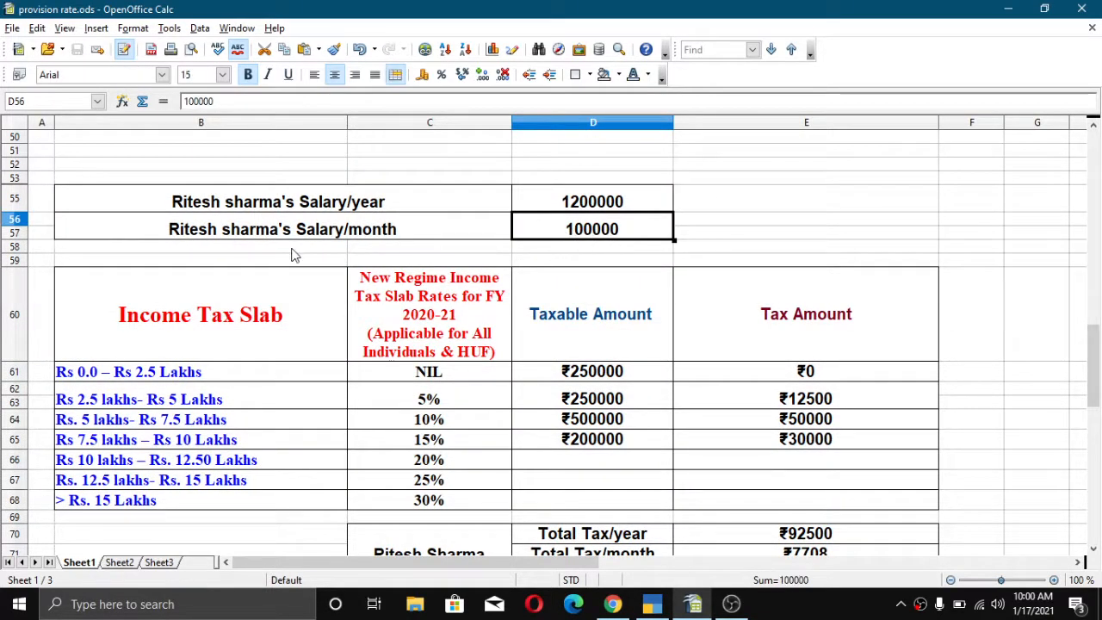
pyautogui.scroll(-1, 255, 244)
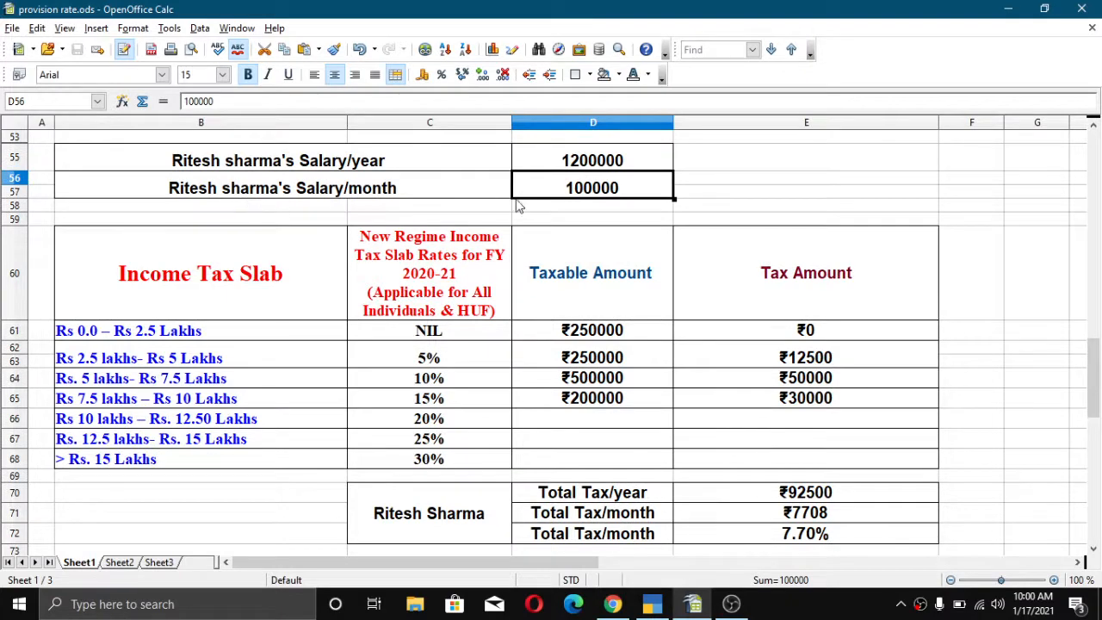
pyautogui.hotkey('alt', 'Tab')
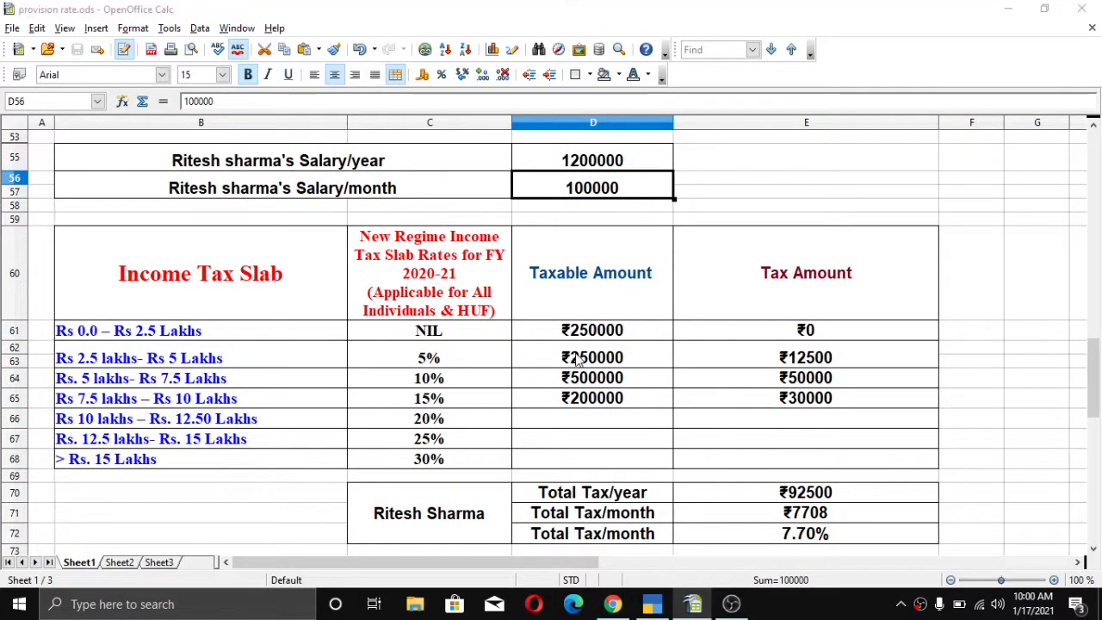
pyautogui.write('100000')
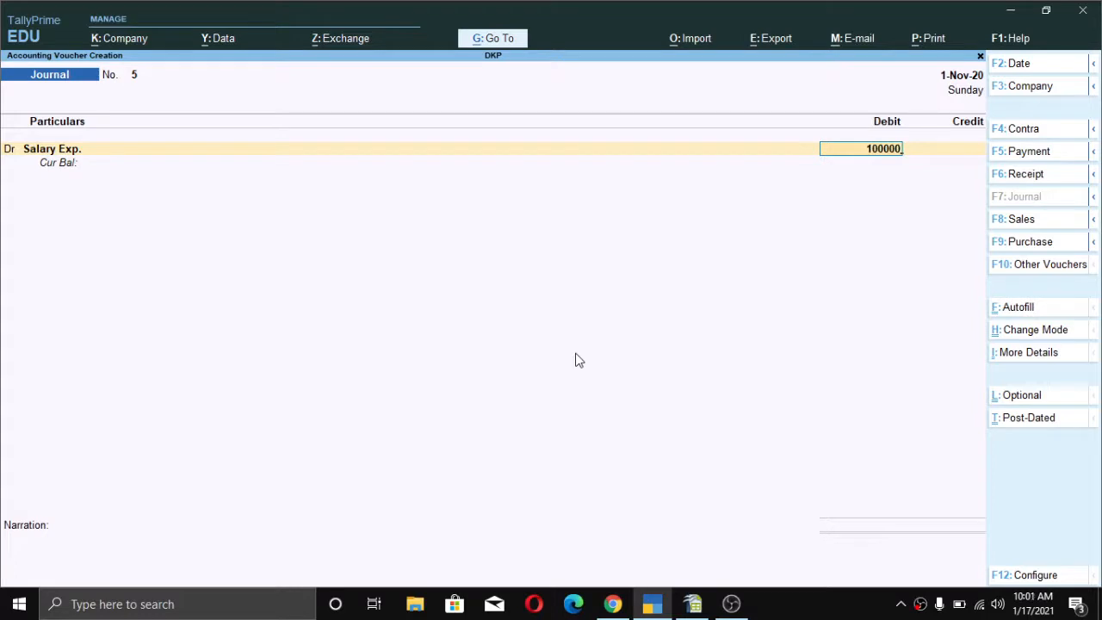
pyautogui.press('ctrl')
pyautogui.press('Return')
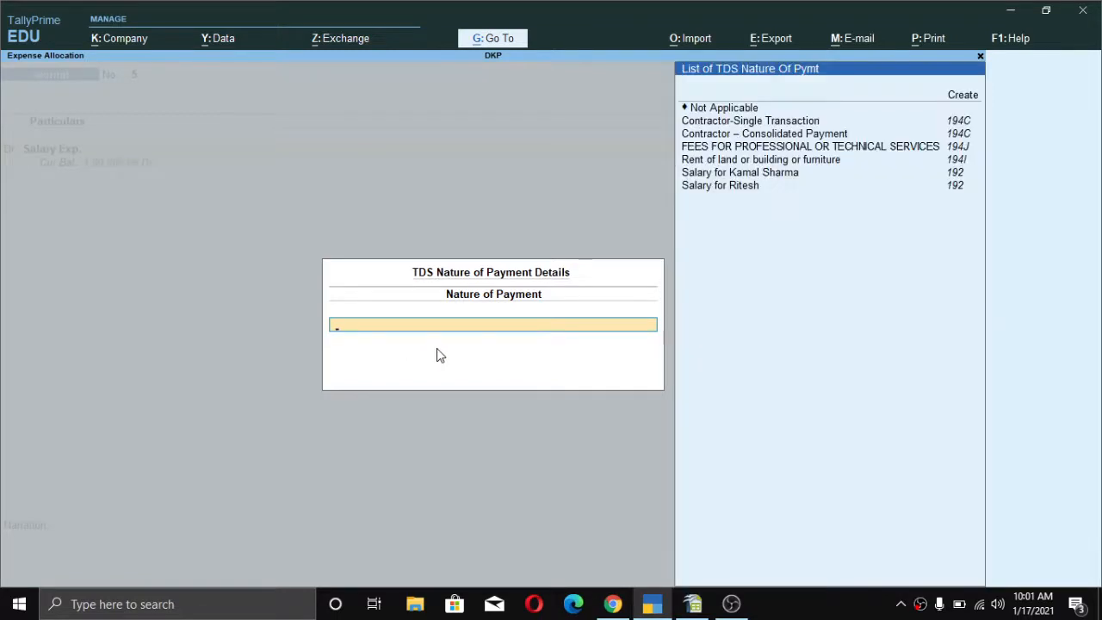
# Step: Assign the section 192 salary nature of payment belonging to the employee being paid to the Salary Exp. debit
pyautogui.press('Down')
pyautogui.press('Down')
pyautogui.press('Down')
pyautogui.press('Down')
pyautogui.press('Down')
pyautogui.press('Down')
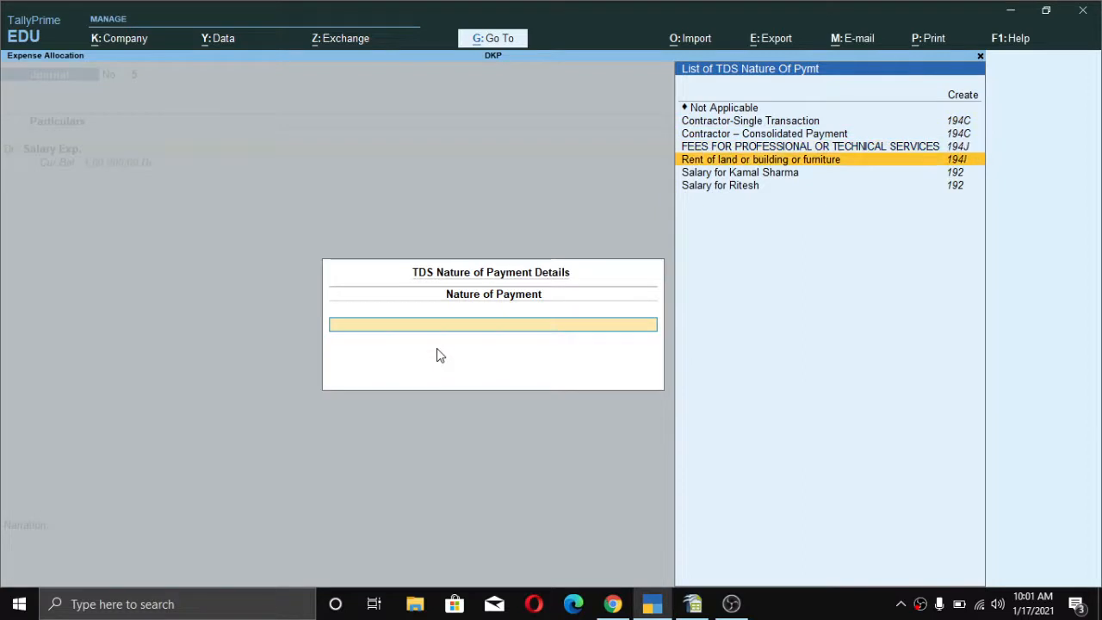
pyautogui.press('Down')
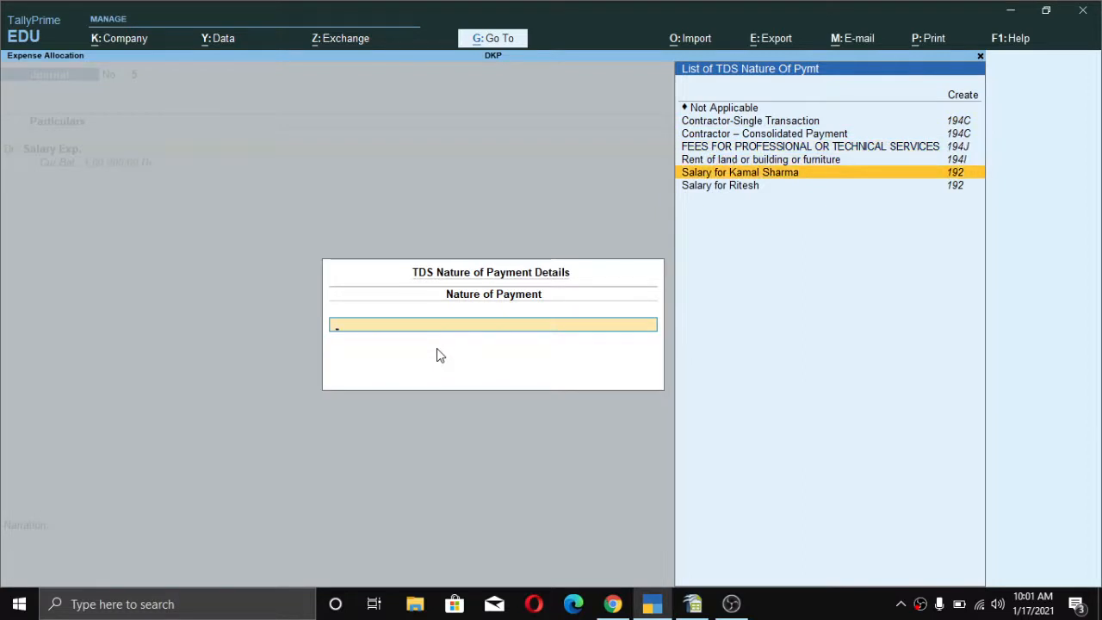
pyautogui.press('Down')
pyautogui.press('Up')
pyautogui.press('Down')
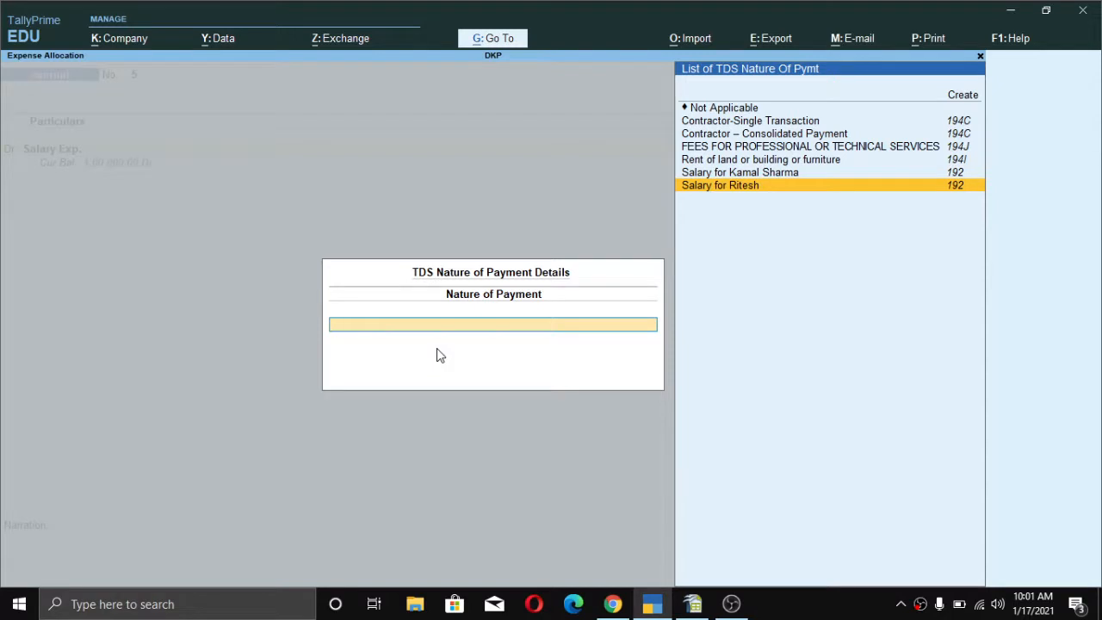
pyautogui.press('Return')
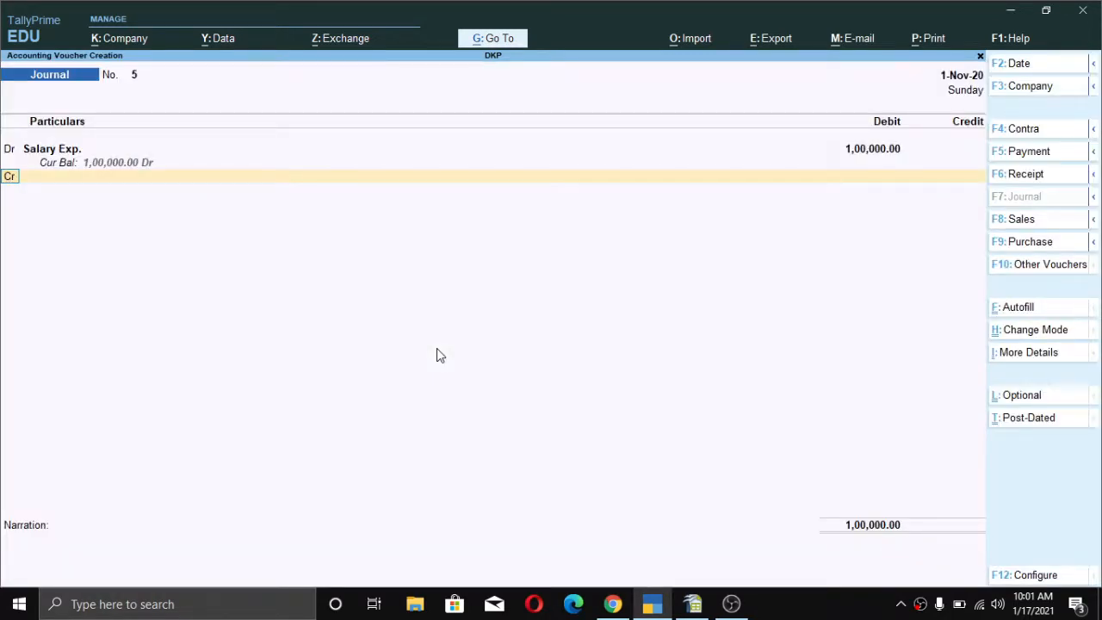
# Step: Select the employee's ledger on the credit line and proceed to its bill-wise details
pyautogui.press('Return')
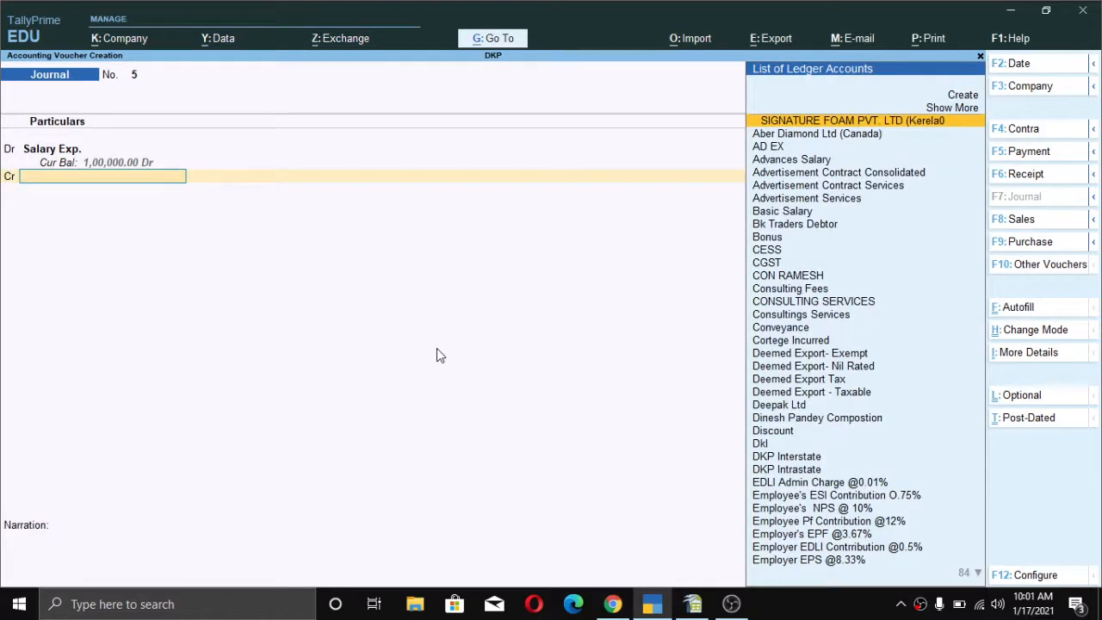
pyautogui.write('Rit')
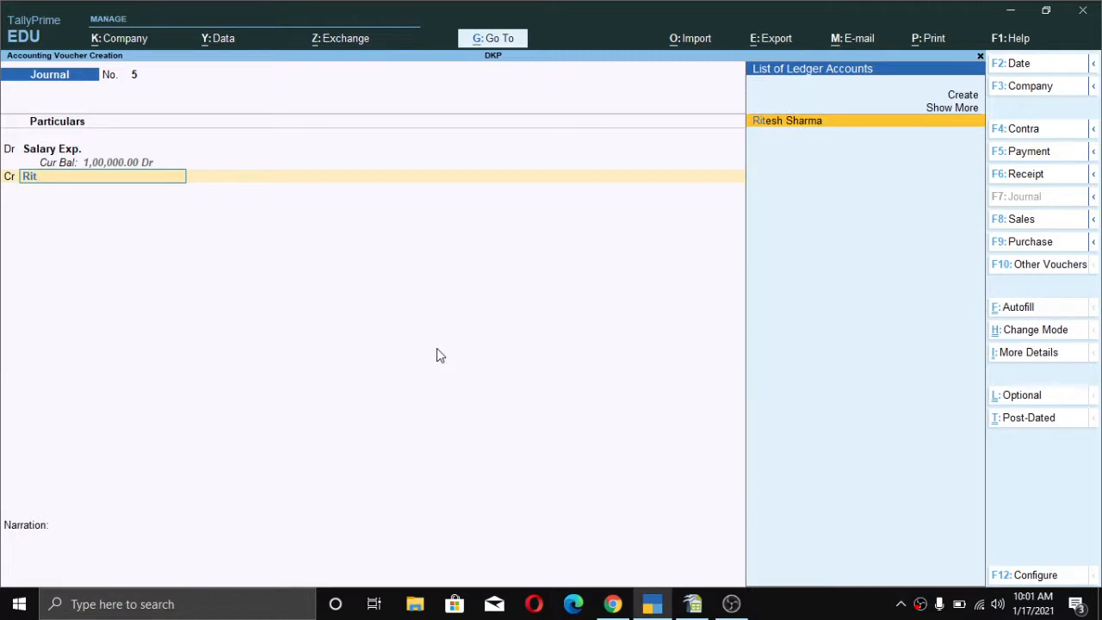
pyautogui.press('Return')
pyautogui.press('Return')
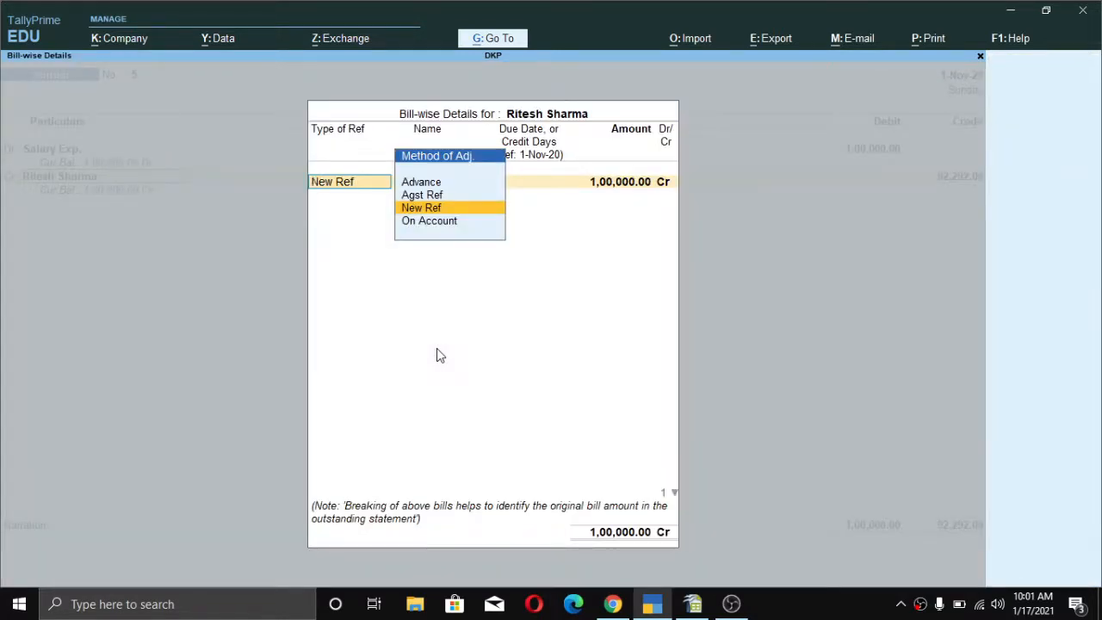
# Step: Allocate 1,00,000.00 Cr to New Ref 5 in the bill-wise details and continue to the 7,708.00 Dr line for the TDS
pyautogui.press('Return')
pyautogui.press('Return')
pyautogui.press('Return')
pyautogui.press('Return')
pyautogui.press('Return')
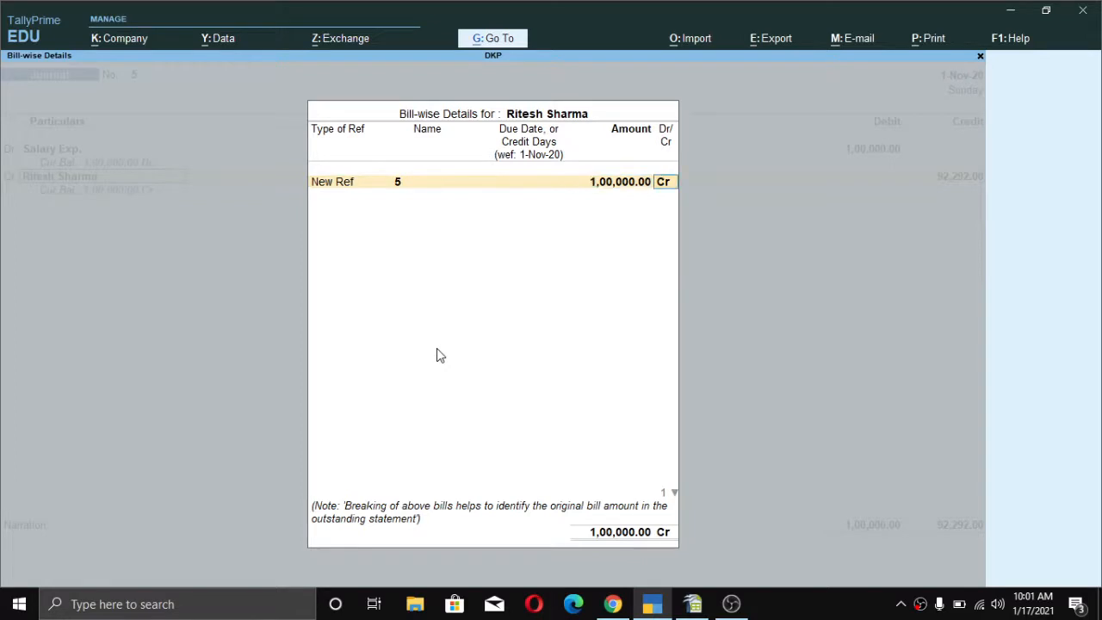
pyautogui.press('Return')
pyautogui.press('Return')
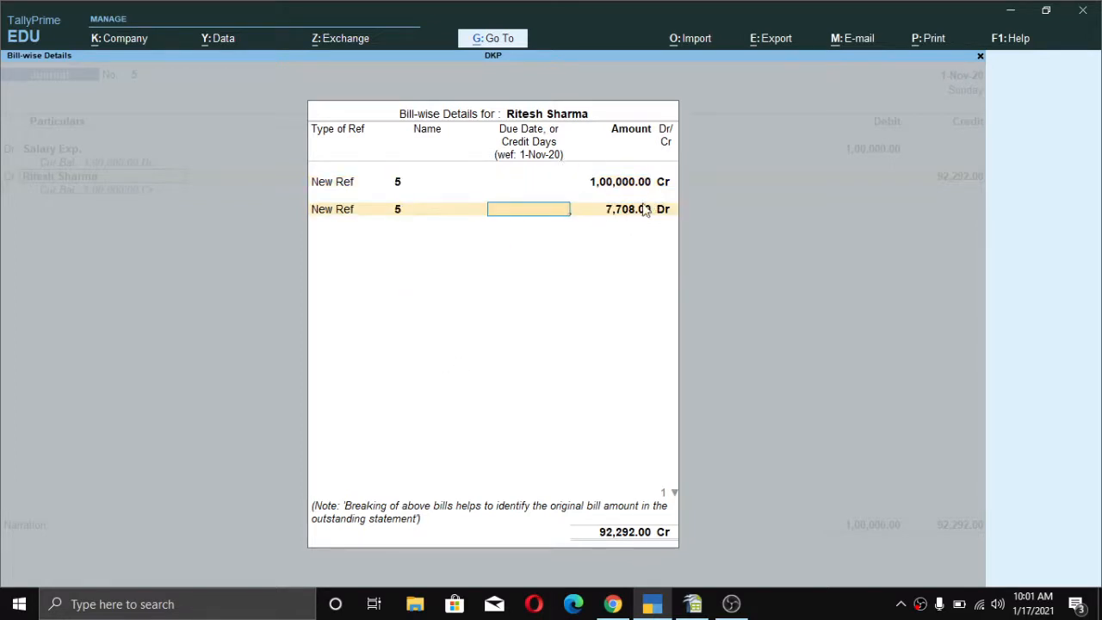
# Step: Compare the TDS amount with the employee's total tax per month in the OpenOffice Calc sheet, and return to TallyPrime
pyautogui.click(697, 608)
pyautogui.scroll(-1, 740, 375)
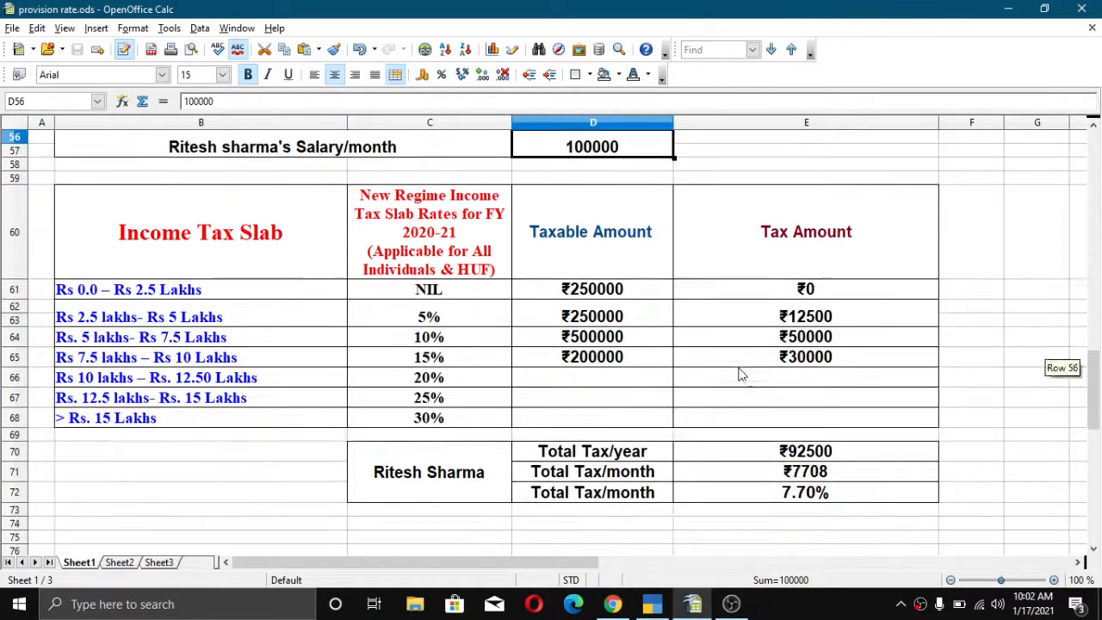
pyautogui.click(802, 471)
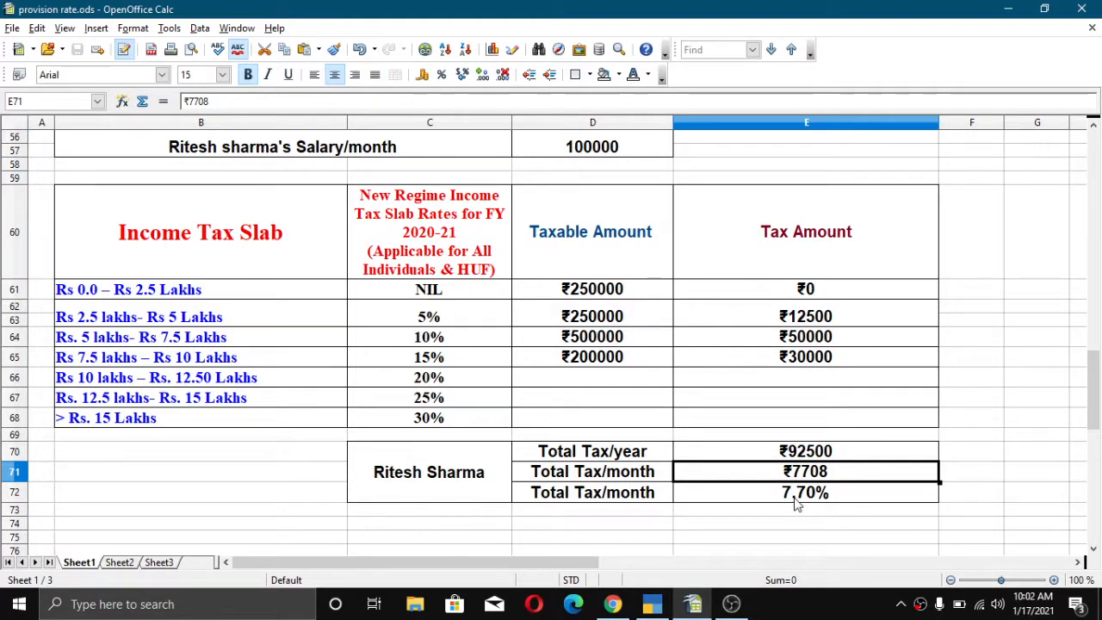
pyautogui.click(651, 603)
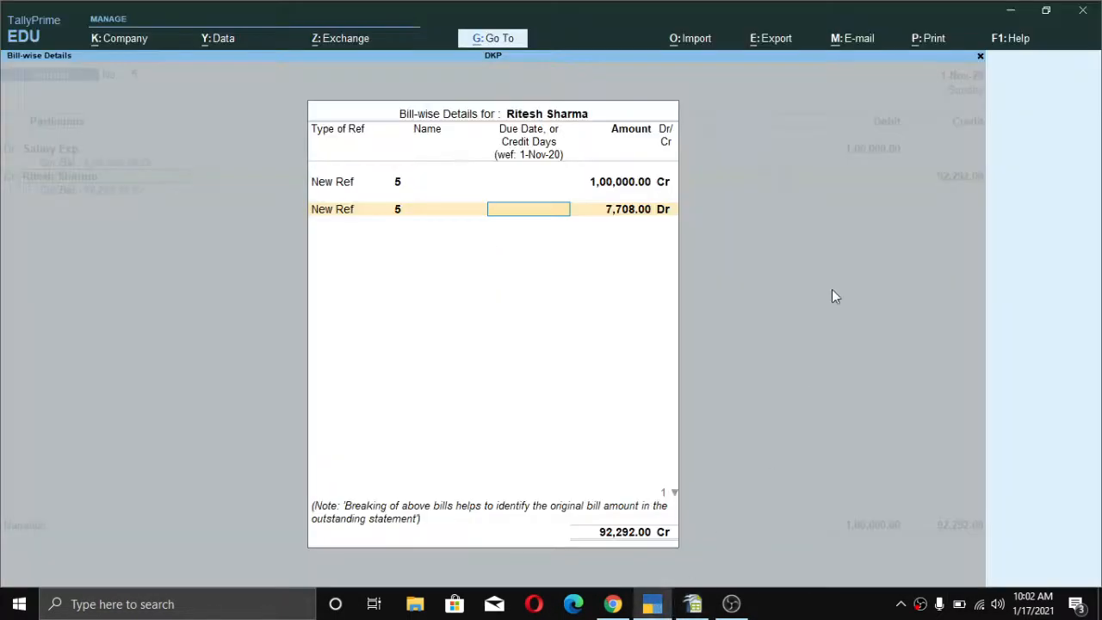
# Step: Accept the 7,708.00 Dr New Ref 5 line and complete the employee's bill-wise details
pyautogui.press('Return')
pyautogui.press('Return')
pyautogui.press('Return')
pyautogui.press('Return')
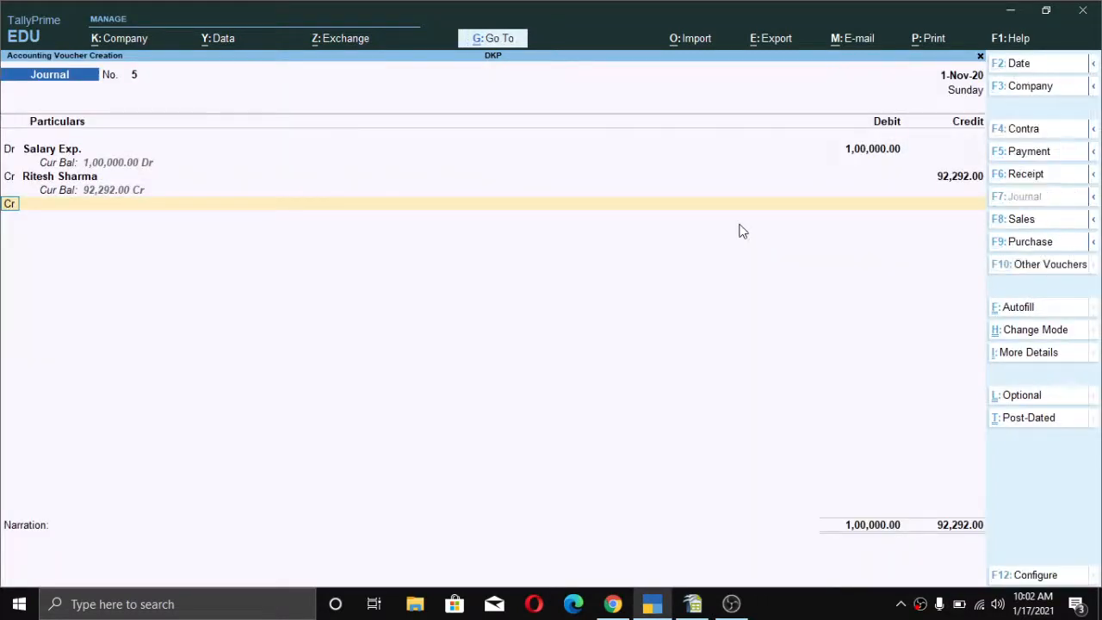
# Step: Credit the TDS on Salary ledger with 7,708.00 on the voucher's next credit line
pyautogui.press('Return')
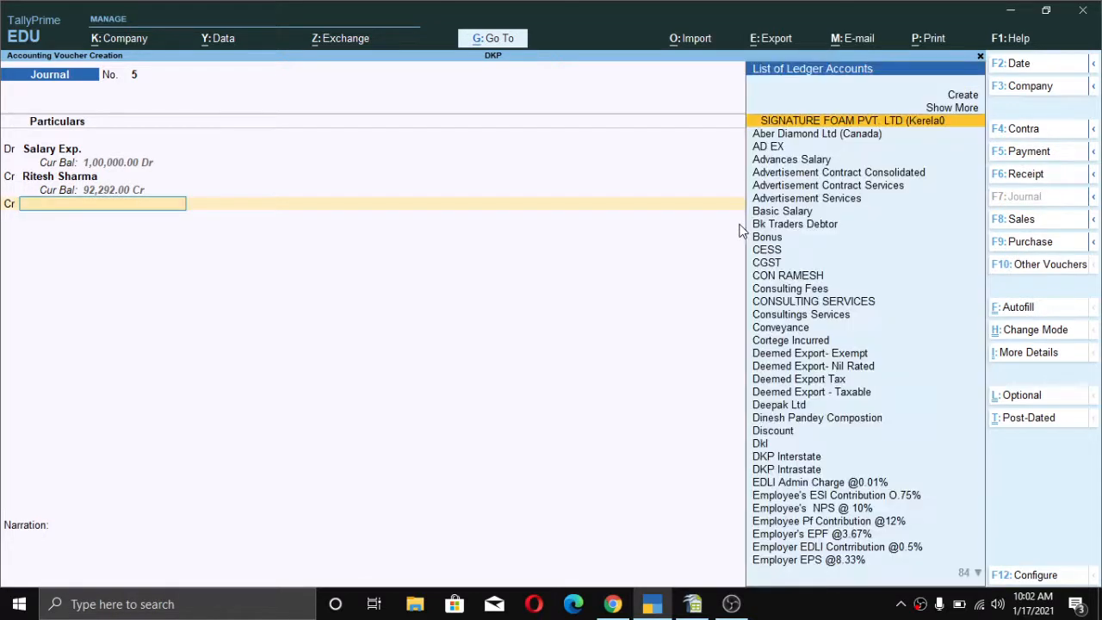
pyautogui.write('T')
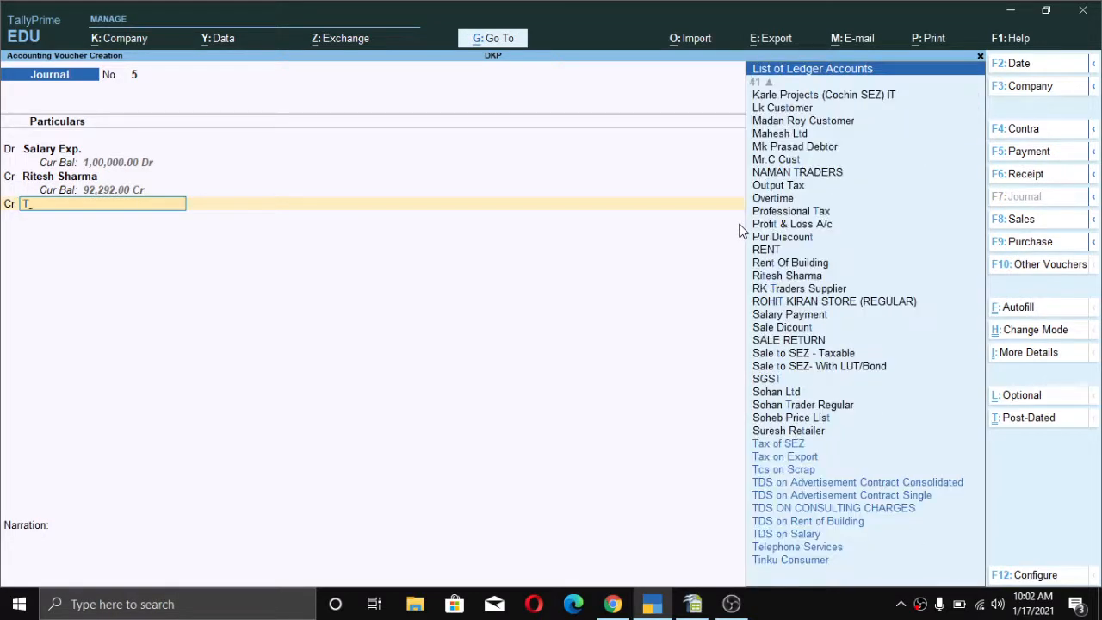
pyautogui.write('d')
pyautogui.press('Down')
pyautogui.press('Down')
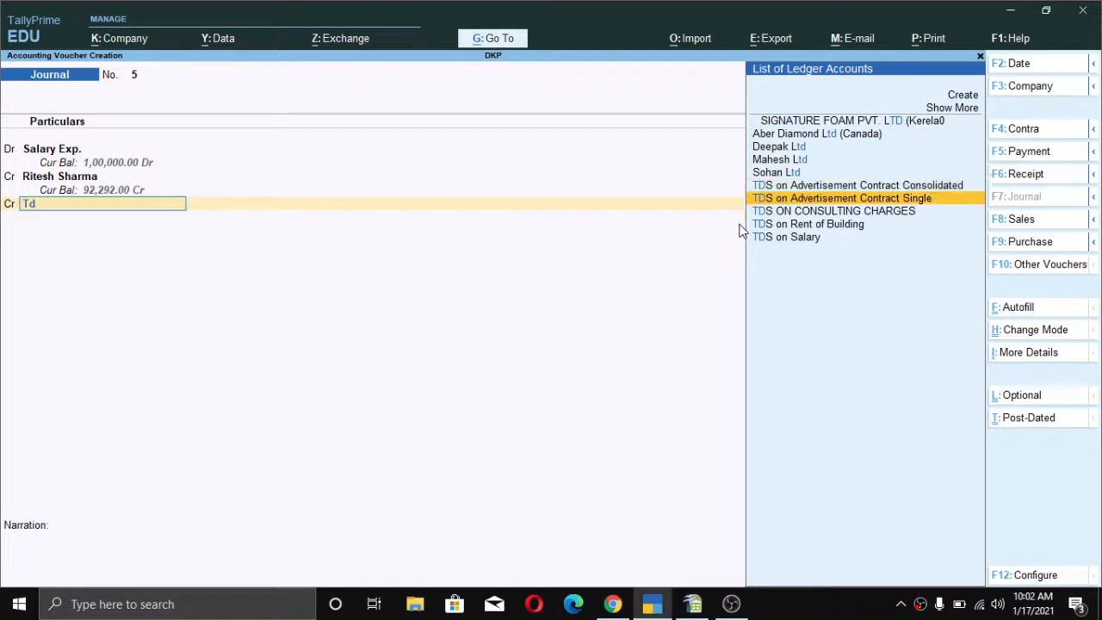
pyautogui.press('Up')
pyautogui.press('Down')
pyautogui.press('Down')
pyautogui.press('Down')
pyautogui.press('Down')
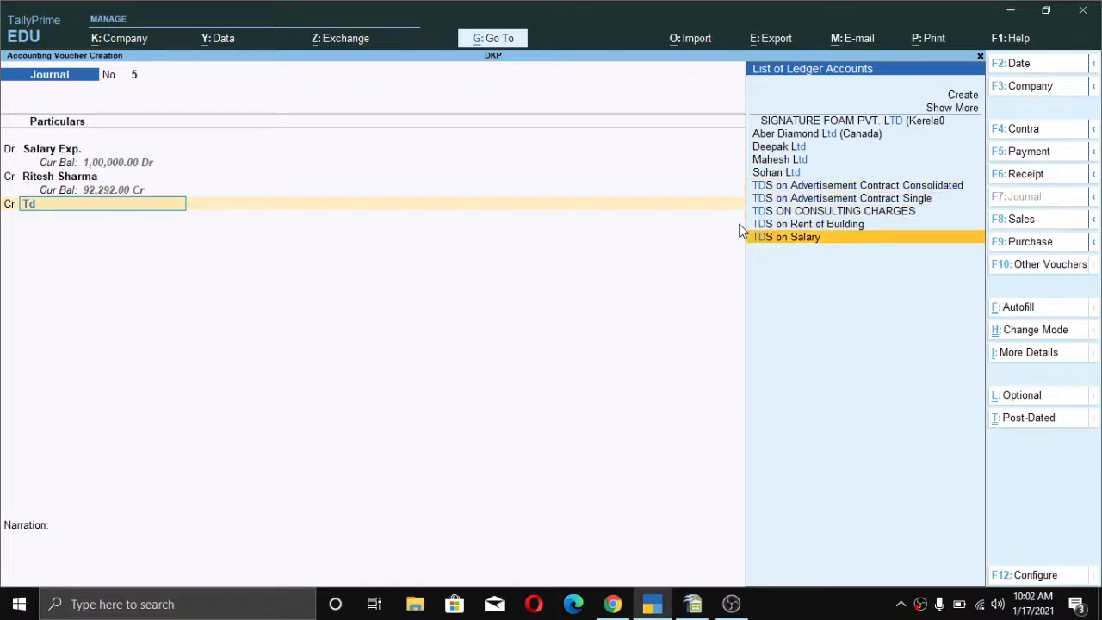
pyautogui.press('Return')
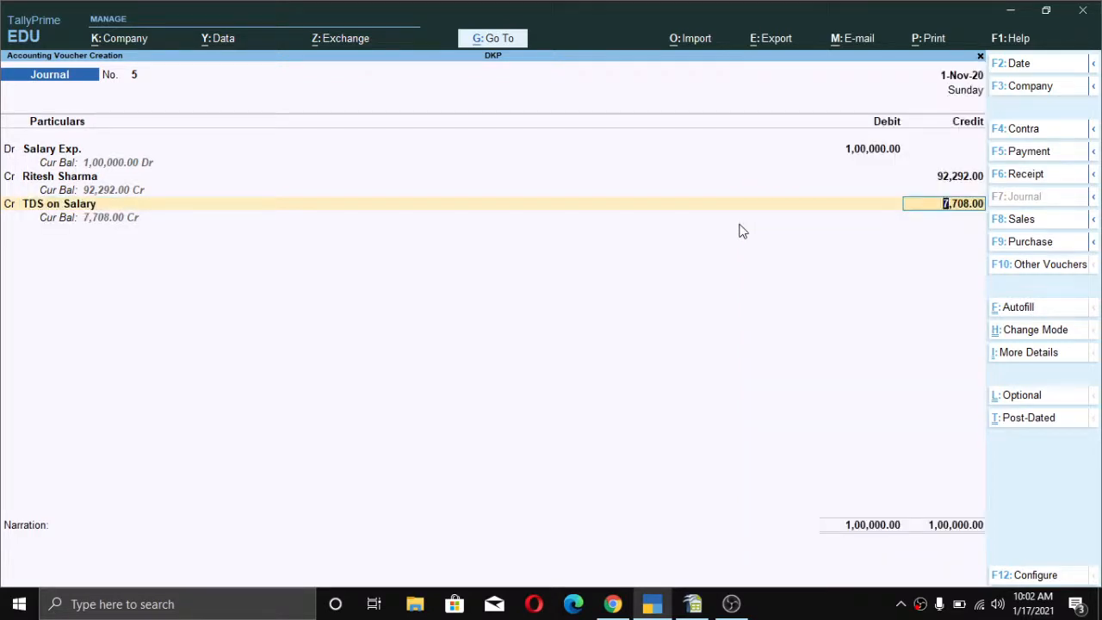
pyautogui.press('Return')
# Step: Leave the narration blank and save journal voucher No. 5
pyautogui.press('ctrl')
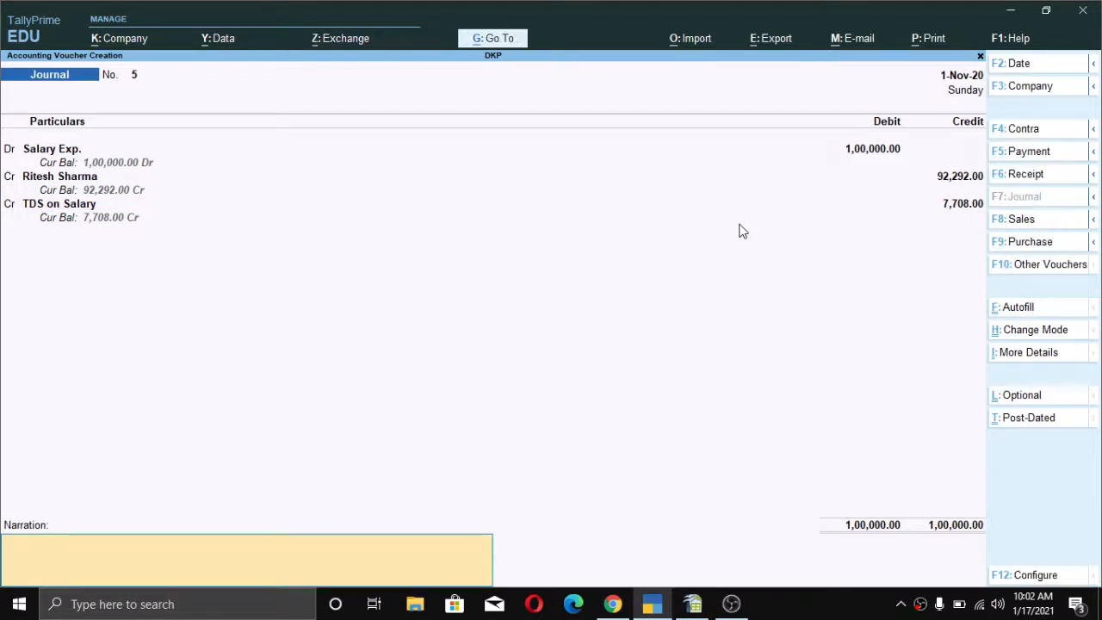
pyautogui.press('Return')
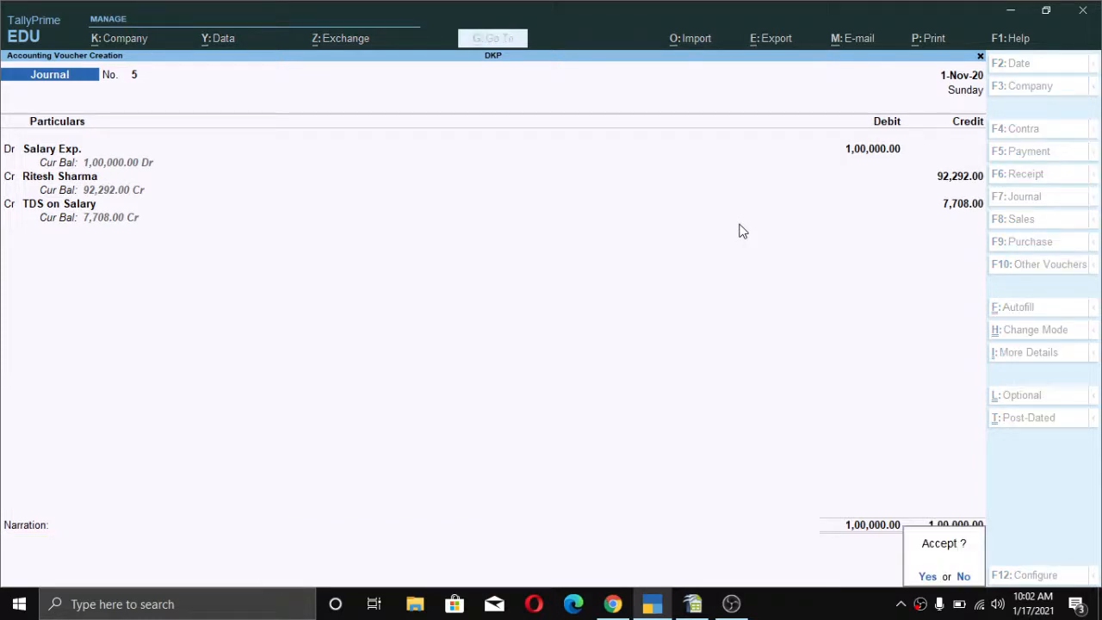
pyautogui.press('Return')
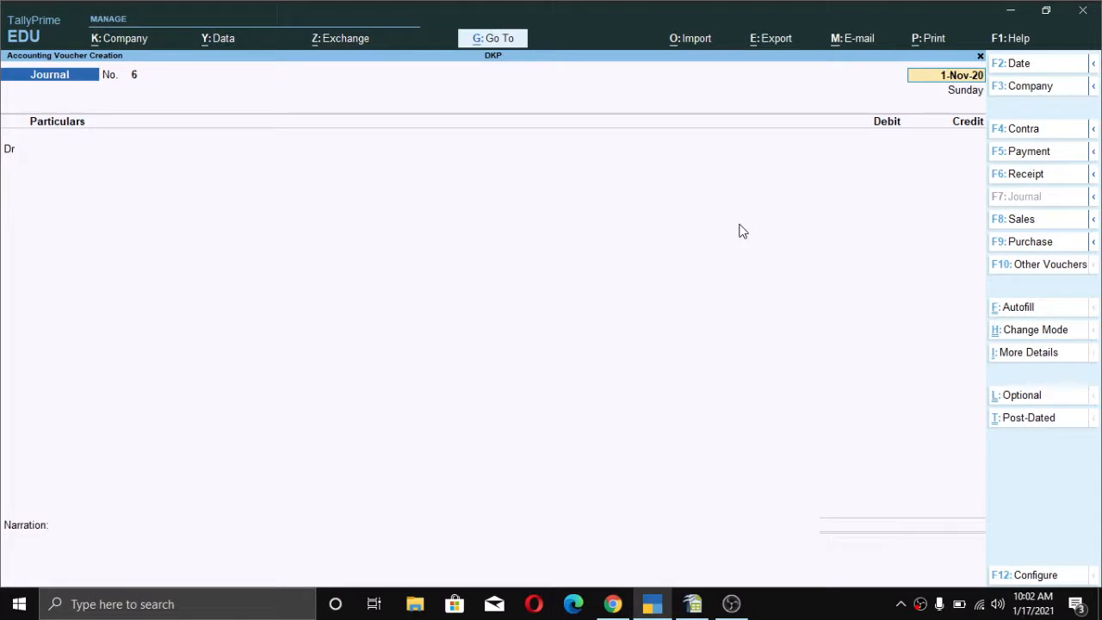
# Step: Keep the date 1-Nov-20 for journal voucher No. 6 and choose Salary Exp. as the debit ledger
pyautogui.press('Return')
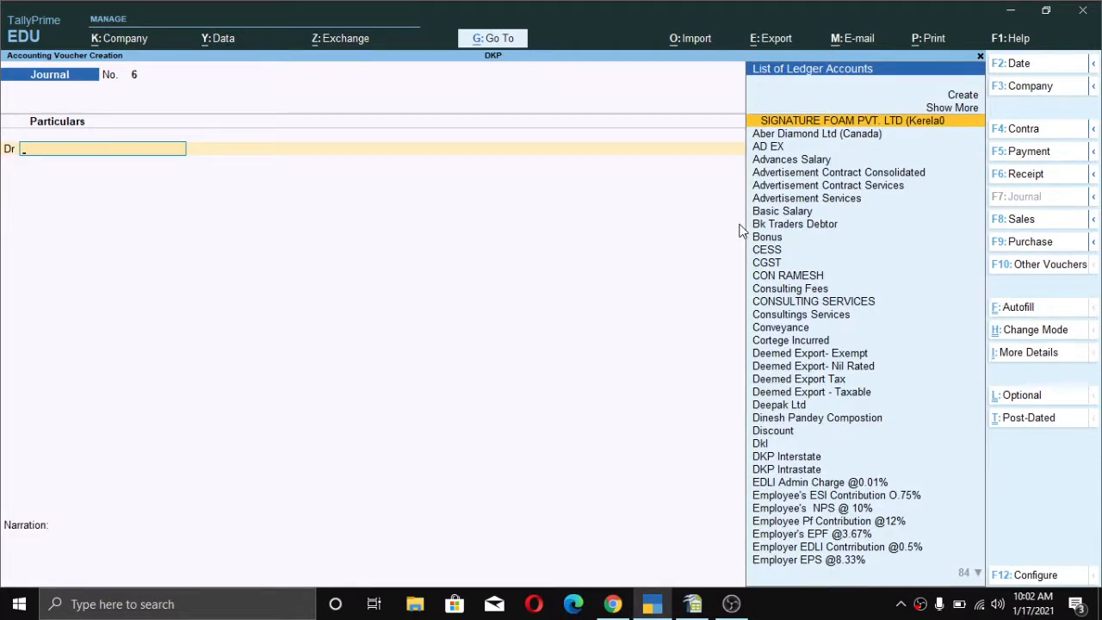
pyautogui.write('Sa')
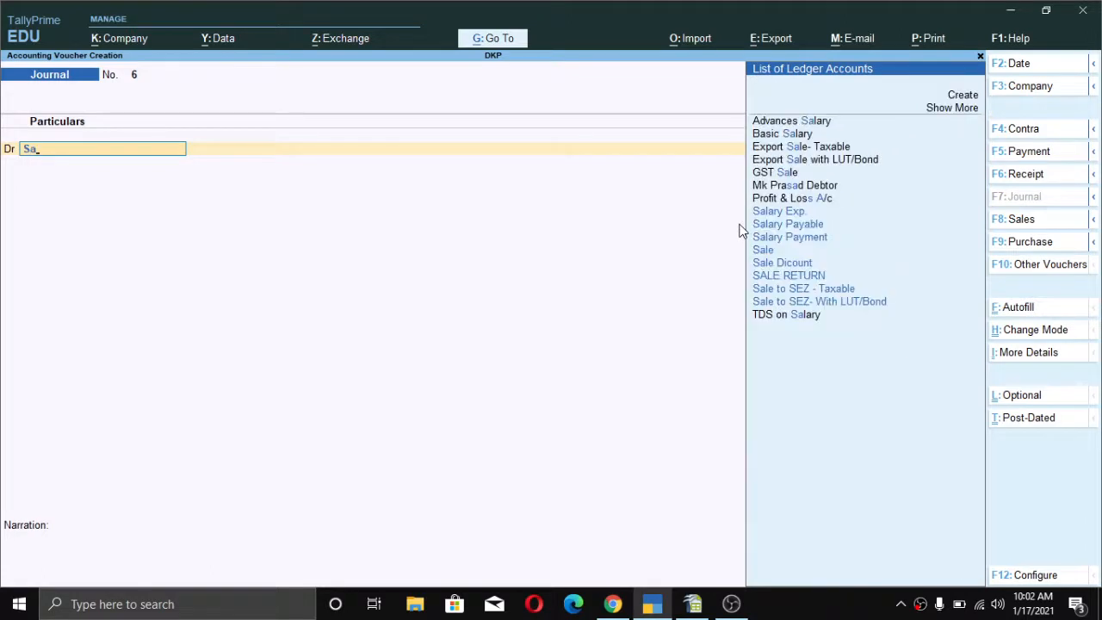
pyautogui.press('Down')
pyautogui.press('Up')
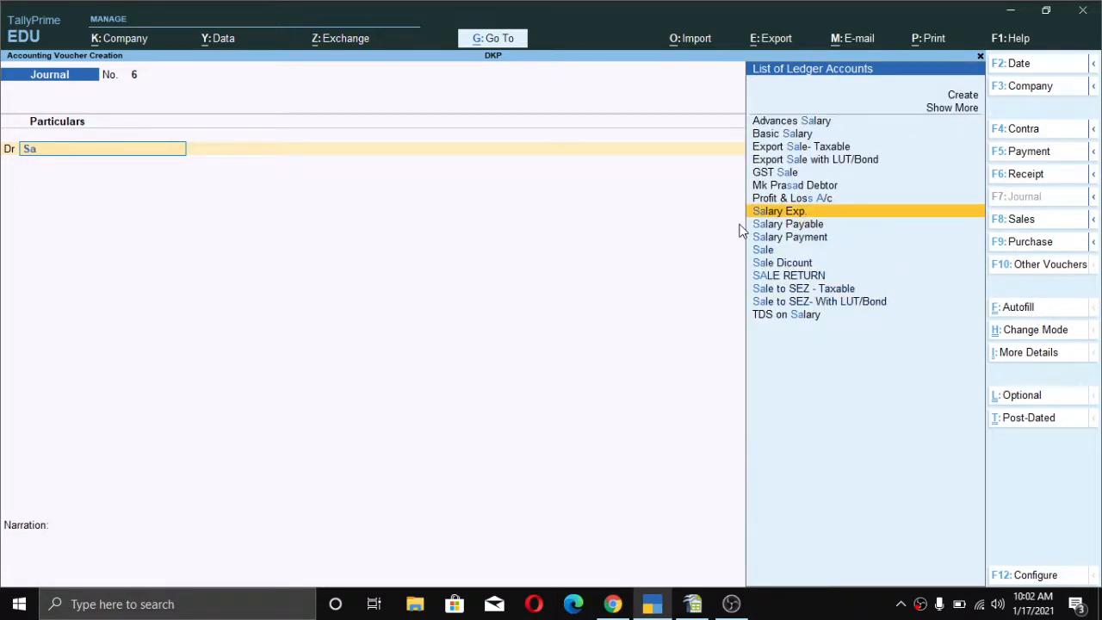
pyautogui.press('Return')
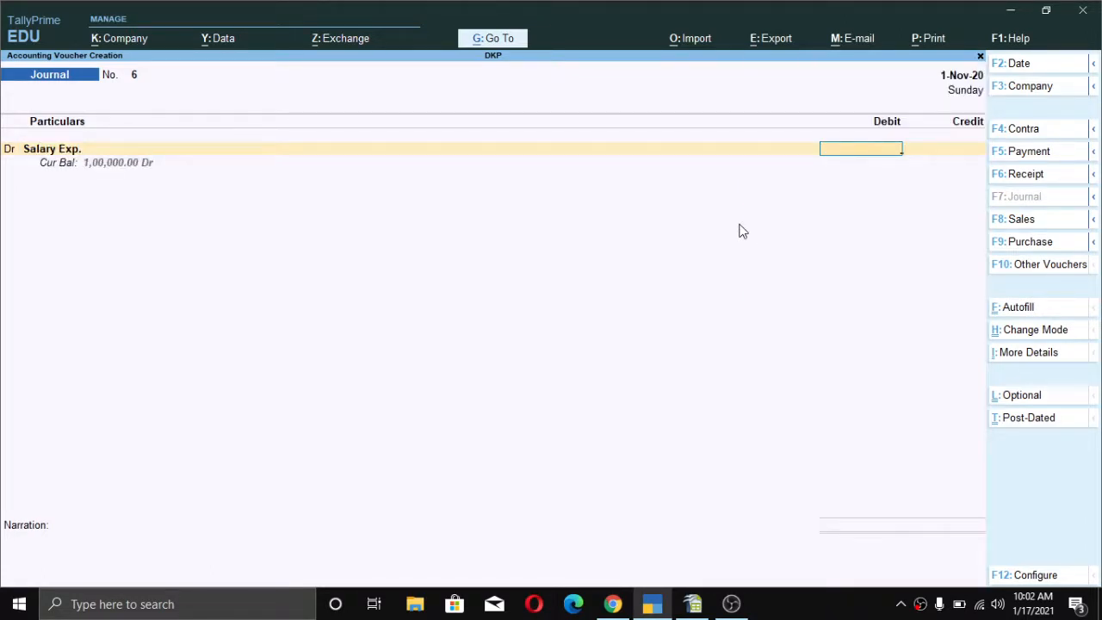
# Step: Look up the second employee's monthly salary in the OpenOffice Calc sheet, and debit Salary Exp. with 1,25,000.00 in TallyPrime
pyautogui.hotkey('alt', 'Tab')
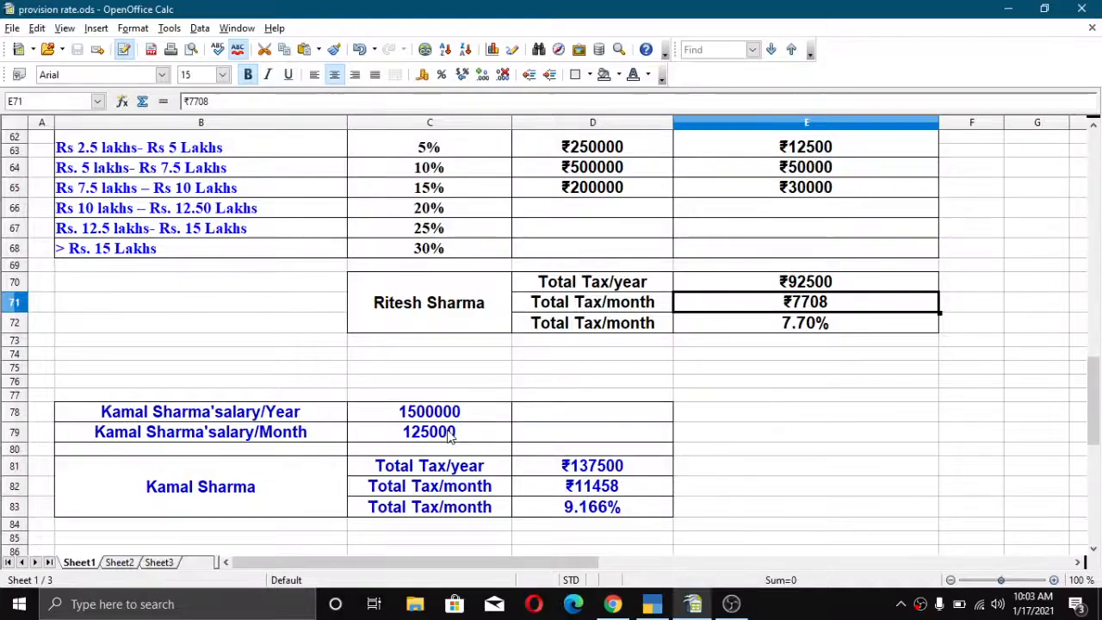
pyautogui.click(395, 439)
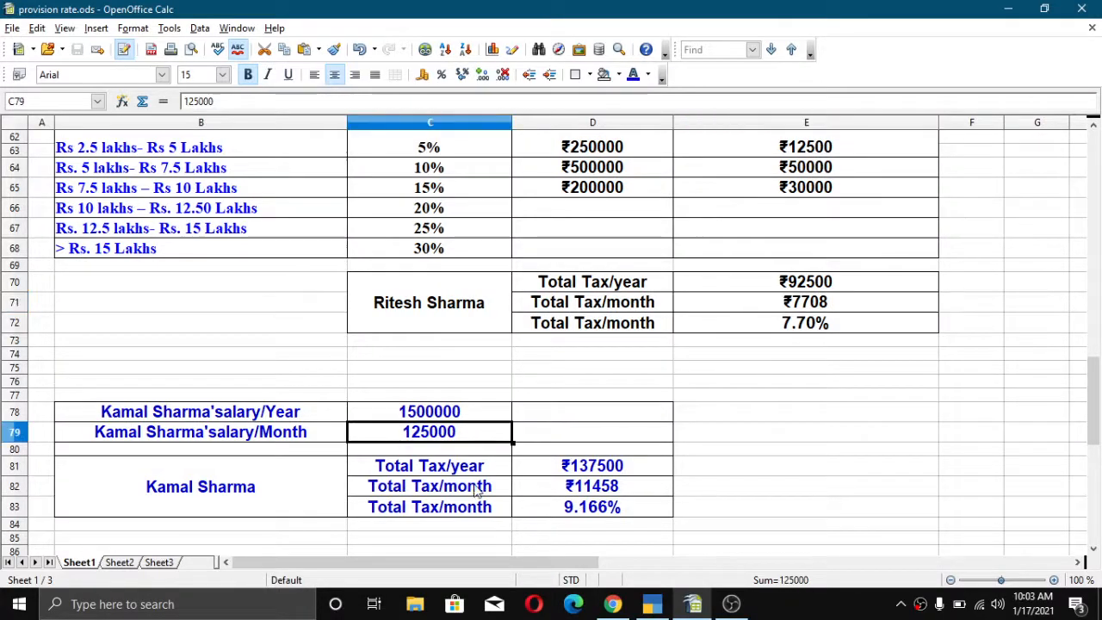
pyautogui.click(651, 605)
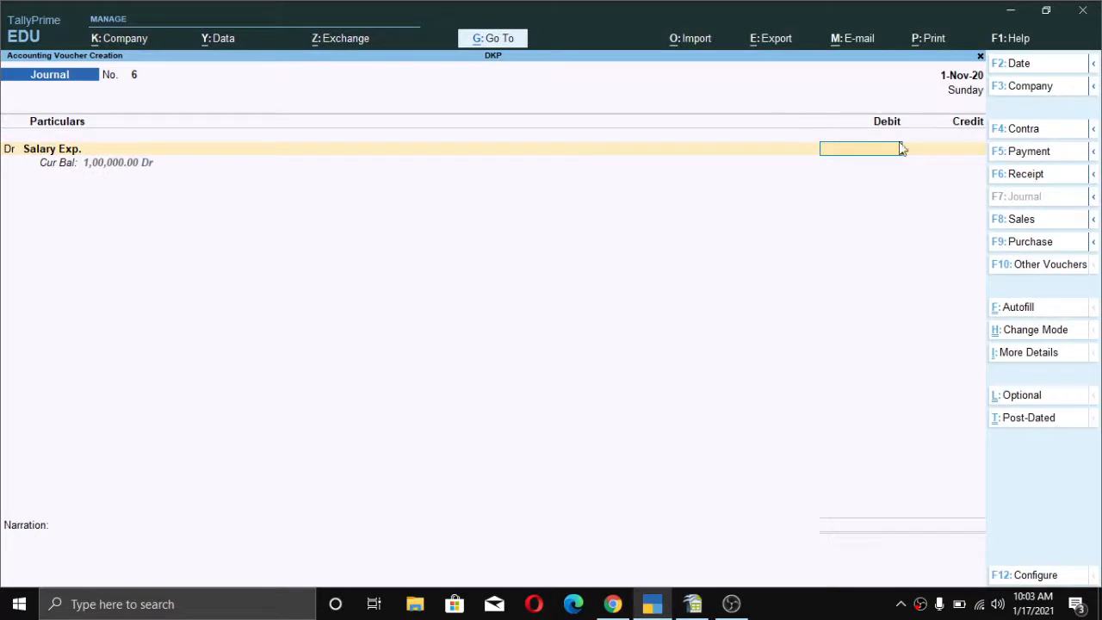
pyautogui.write('5')
pyautogui.press('BackSpace')
pyautogui.write('25000')
pyautogui.press('Return')
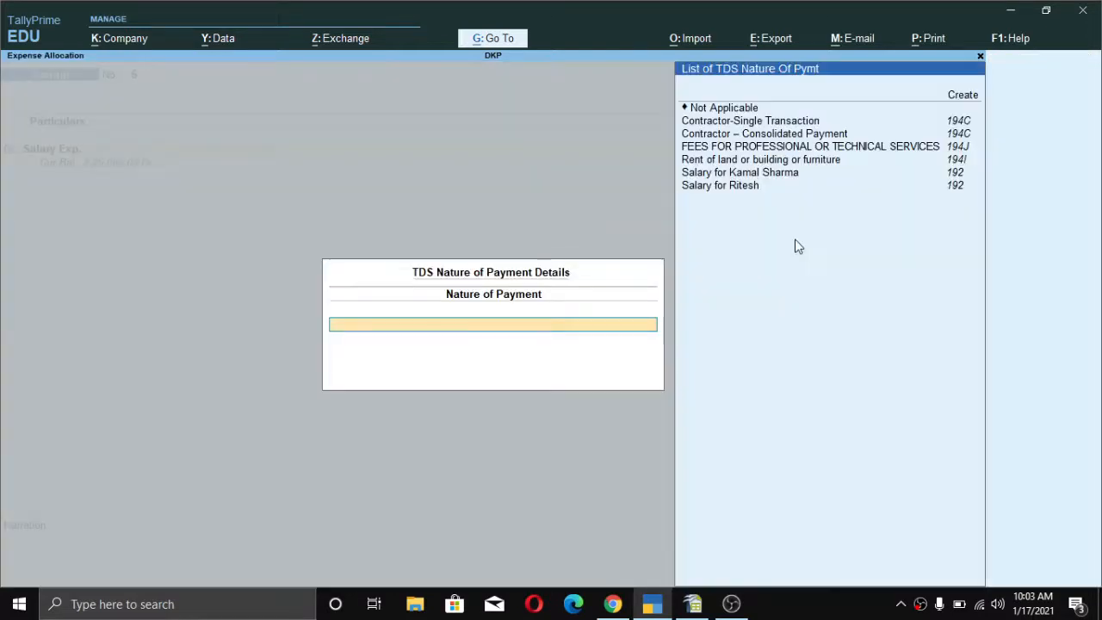
# Step: Assign the second employee's section 192 salary nature of payment to the 1,25,000.00 Salary Exp. debit
pyautogui.press('Down')
pyautogui.press('Down')
pyautogui.press('Down')
pyautogui.press('Down')
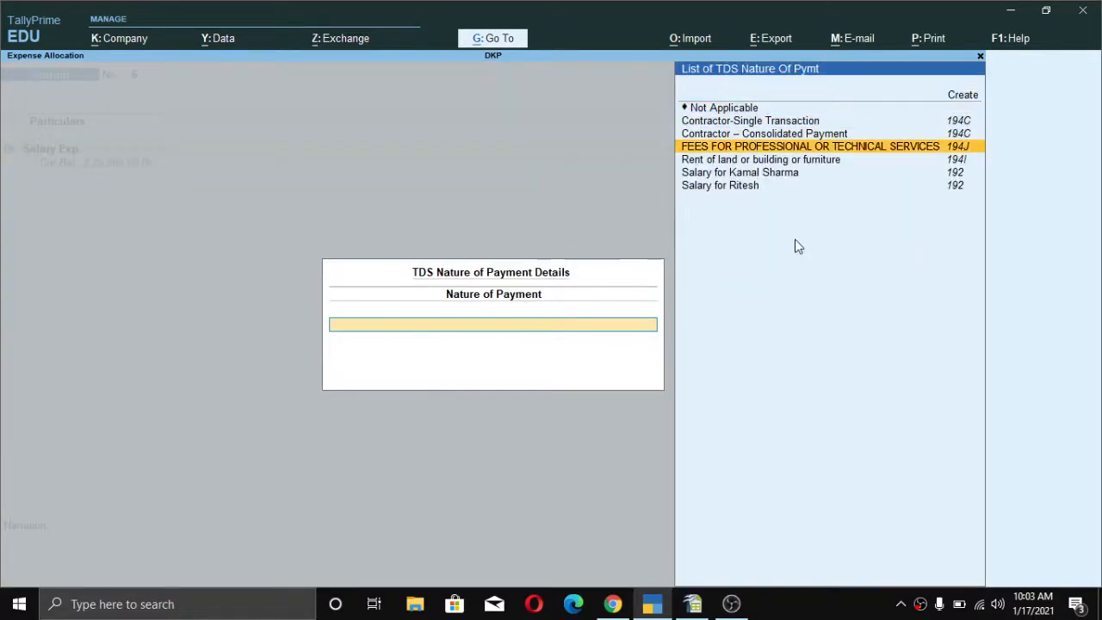
pyautogui.press('Down')
pyautogui.press('Down')
pyautogui.press('Return')
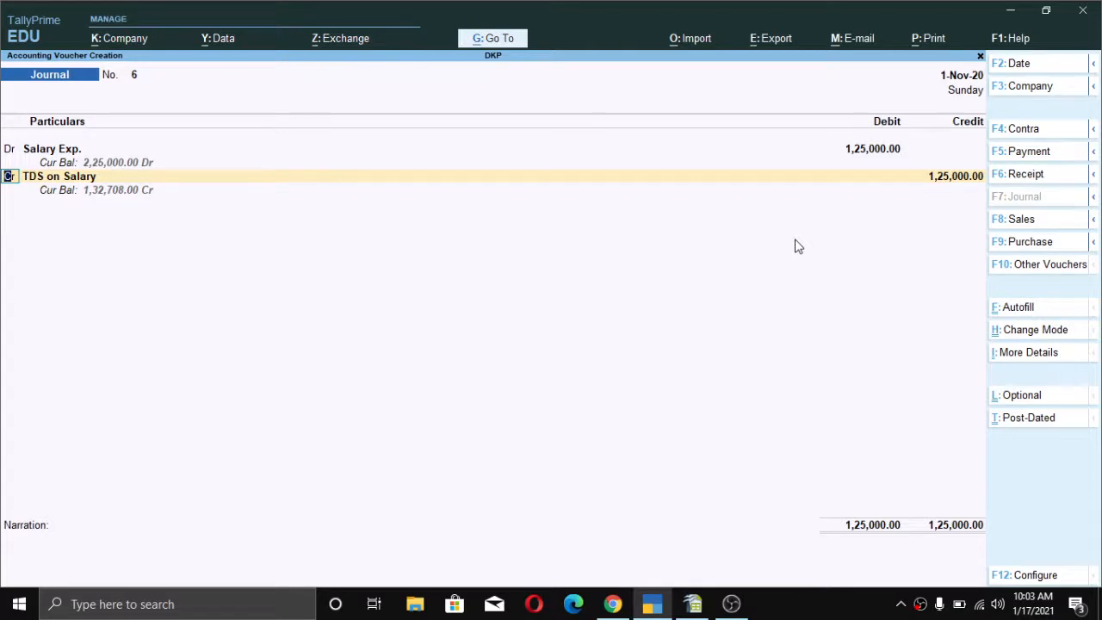
# Step: Replace TDS on Salary with the second employee's ledger on the first credit line and proceed to its bill-wise details
pyautogui.press('Return')
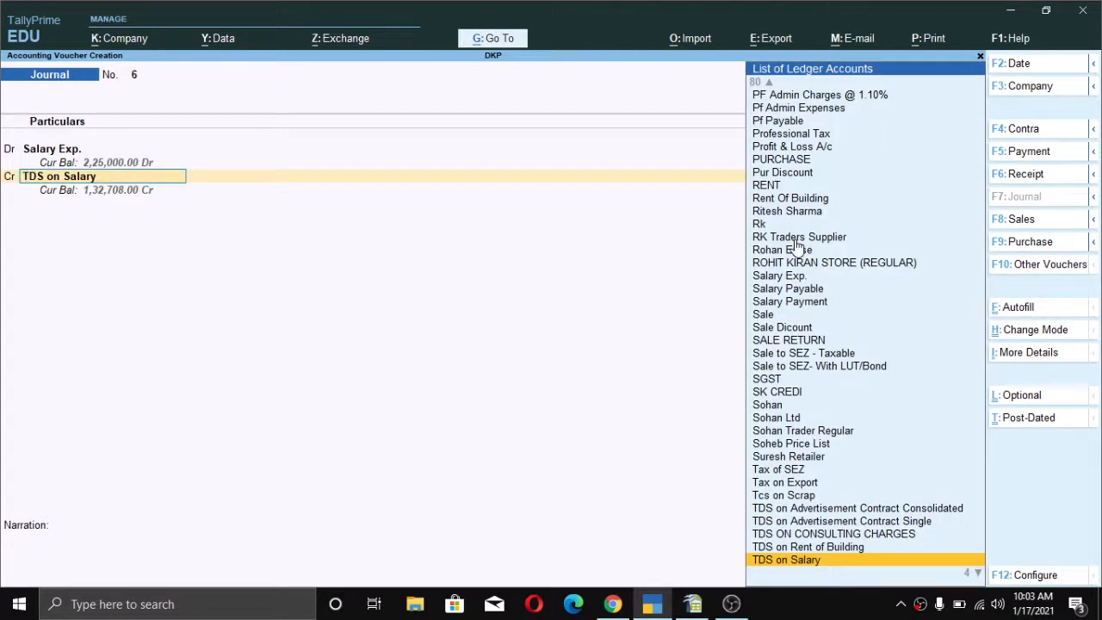
pyautogui.write('Kam')
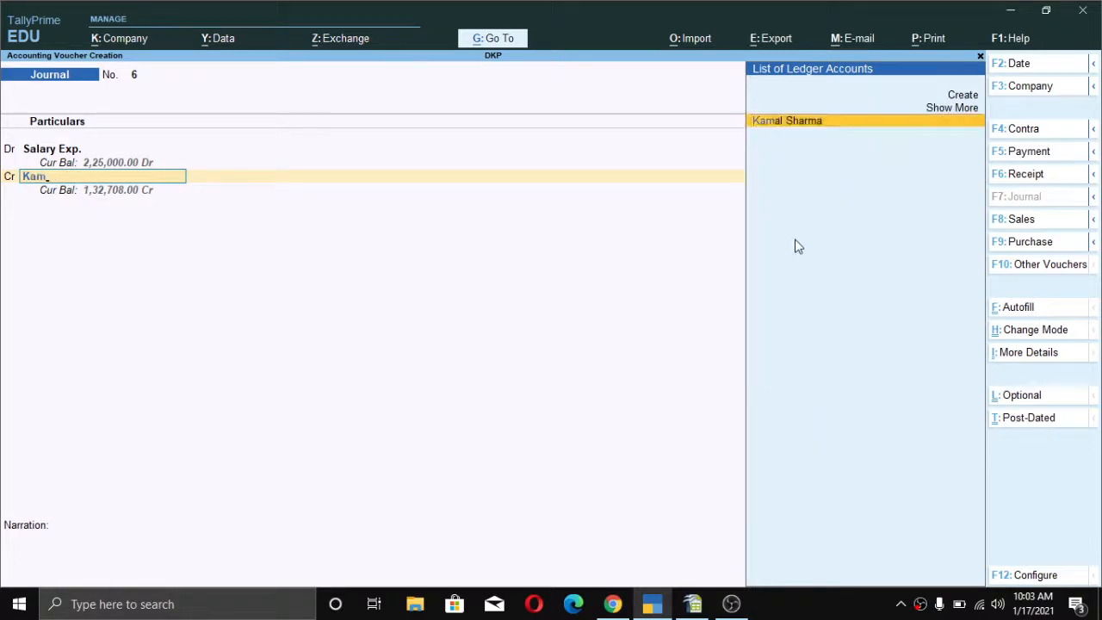
pyautogui.press('Return')
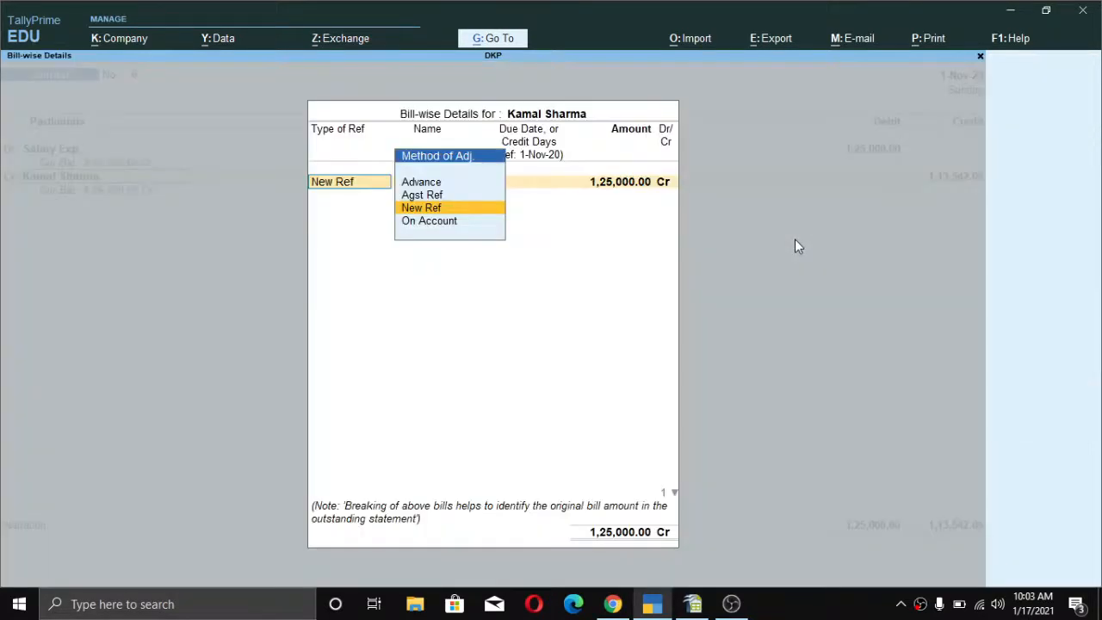
# Step: Allocate 1,25,000.00 Cr to New Ref 6 in the bill-wise details and continue to the 11,458.00 Dr line for the TDS
pyautogui.press('Return')
pyautogui.press('Return')
pyautogui.press('Return')
pyautogui.press('Return')
pyautogui.press('Return')
pyautogui.press('Return')
pyautogui.press('Return')
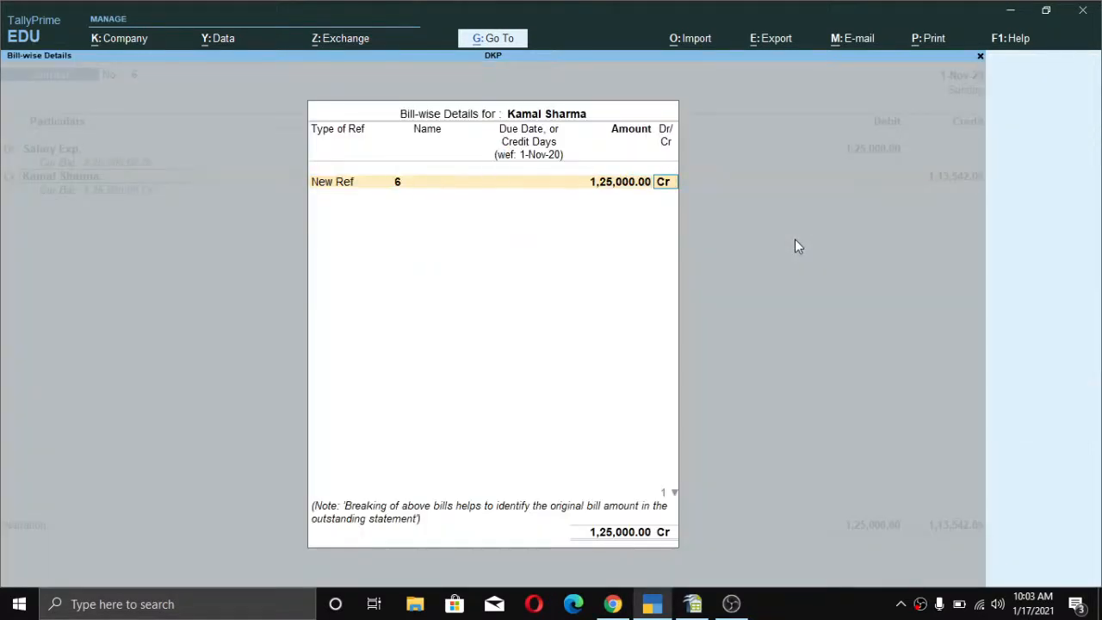
pyautogui.press('Return')
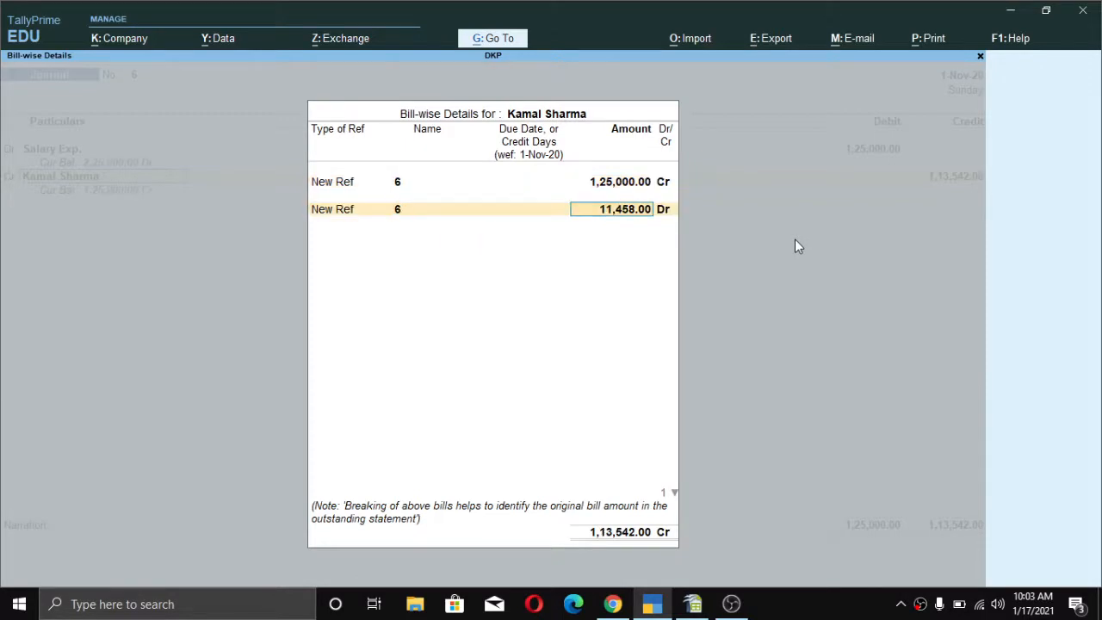
# Step: Compare the TDS deduction with the second employee's monthly tax and percentage in the OpenOffice Calc sheet, and return to TallyPrime
pyautogui.click(692, 603)
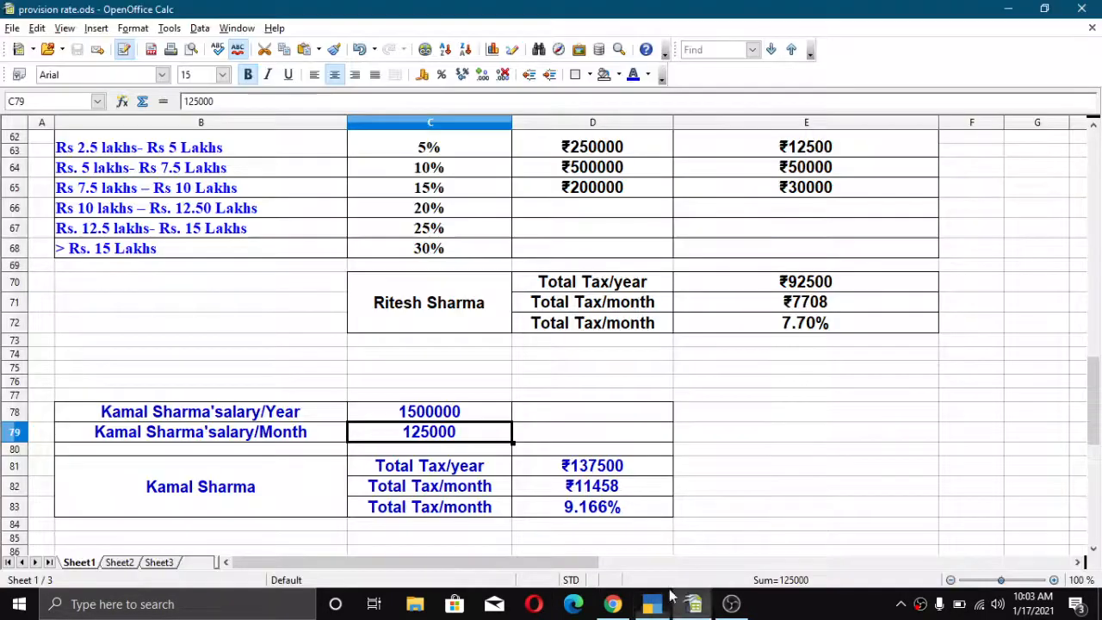
pyautogui.click(590, 471)
pyautogui.click(589, 487)
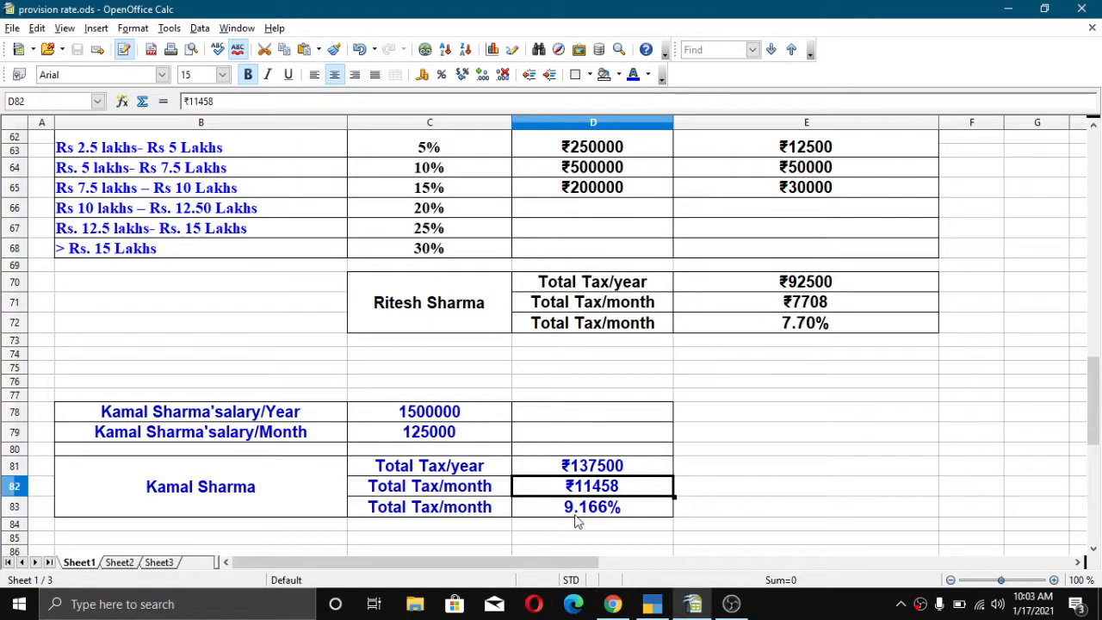
pyautogui.click(575, 514)
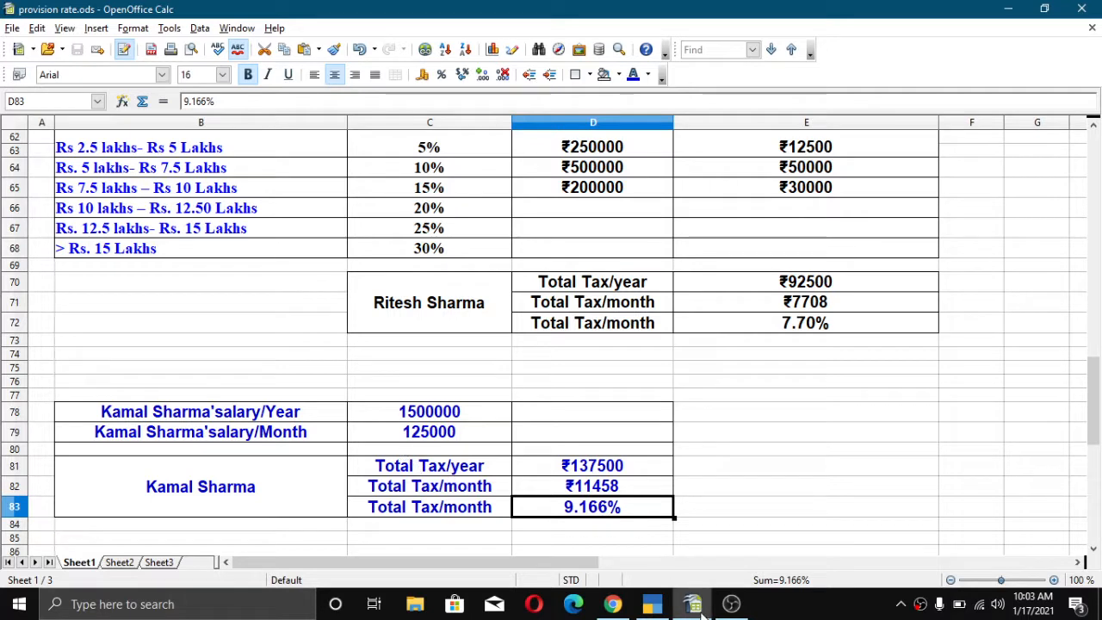
pyautogui.click(651, 603)
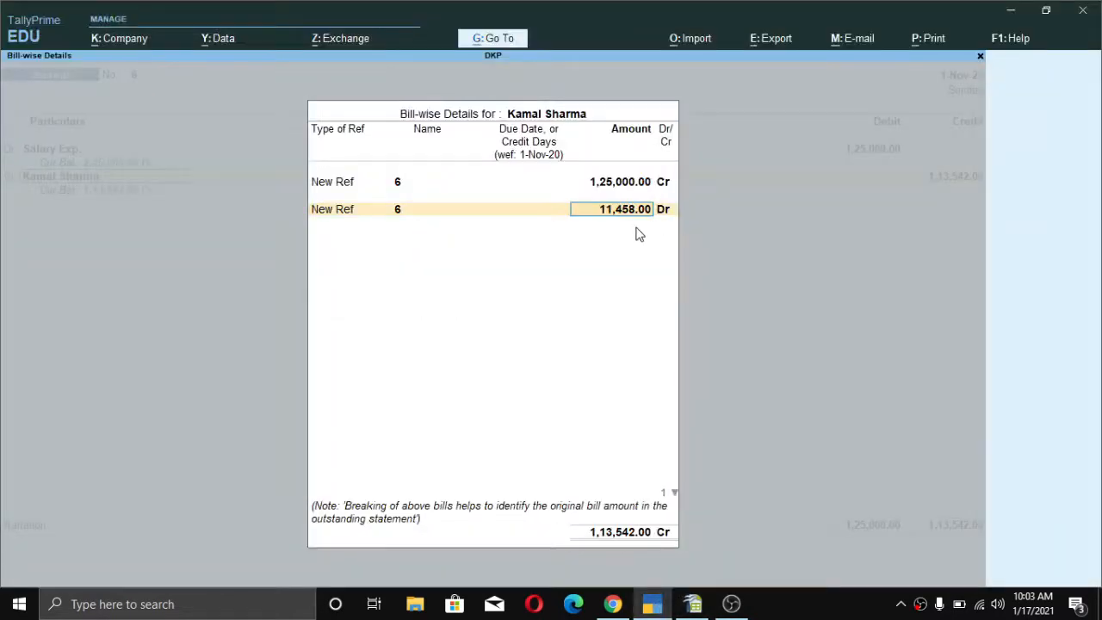
# Step: Accept the 11,458.00 Dr New Ref 6 line, complete the bill-wise details, and proceed to the next credit ledger
pyautogui.press('Return')
pyautogui.press('Return')
pyautogui.press('Return')
pyautogui.press('Return')
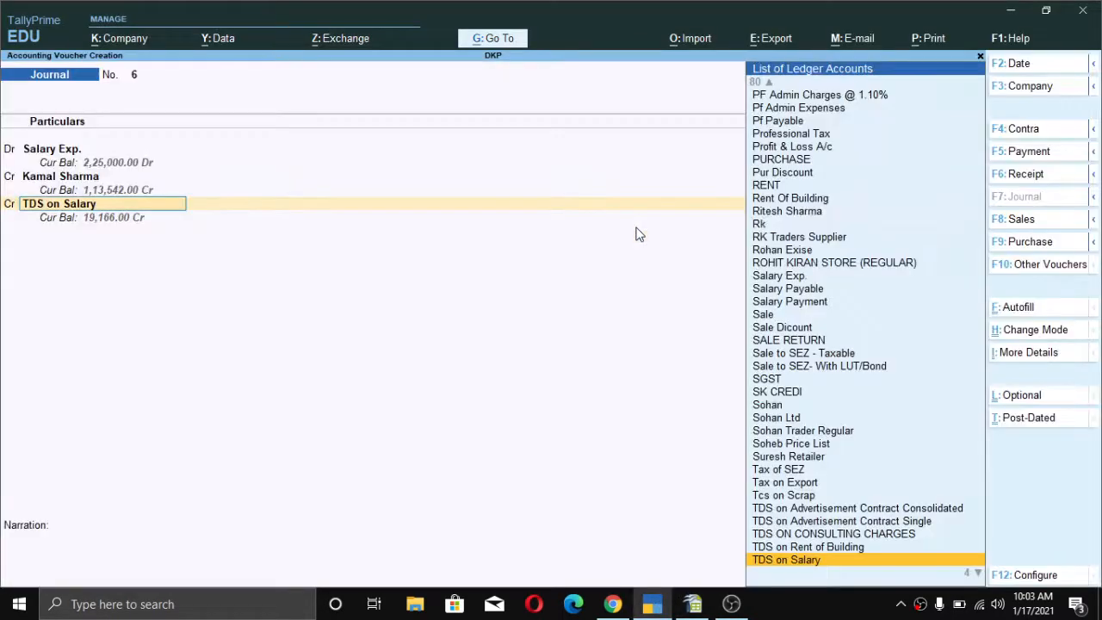
# Step: Credit TDS on Salary with 11,458.00 and save journal voucher No. 6 without a narration
pyautogui.press('Return')
pyautogui.press('Return')
pyautogui.press('Return')
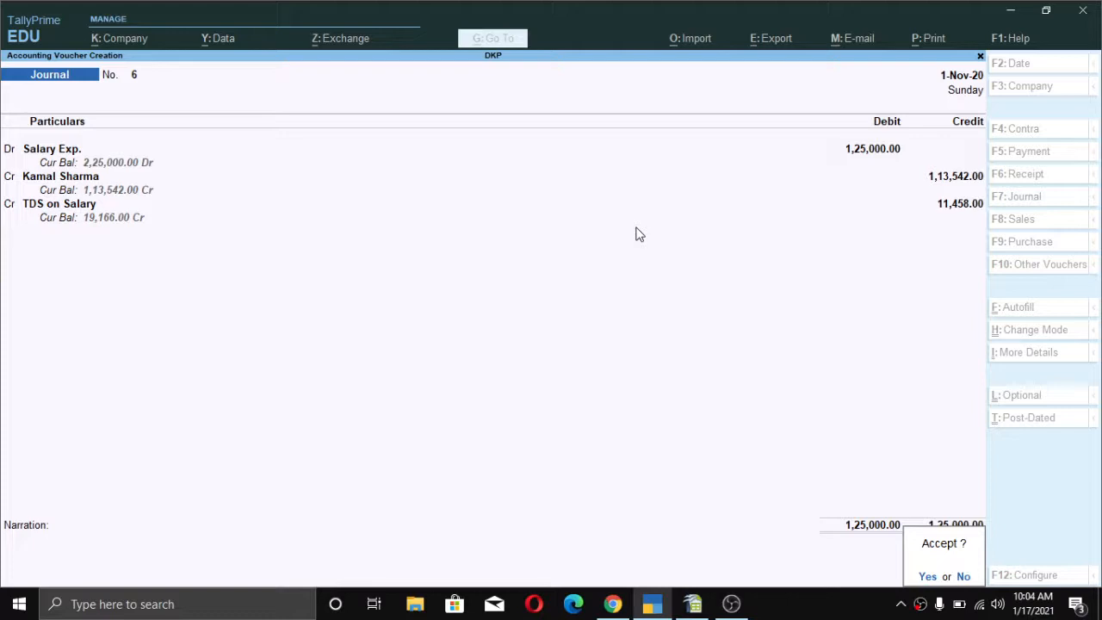
pyautogui.press('Return')
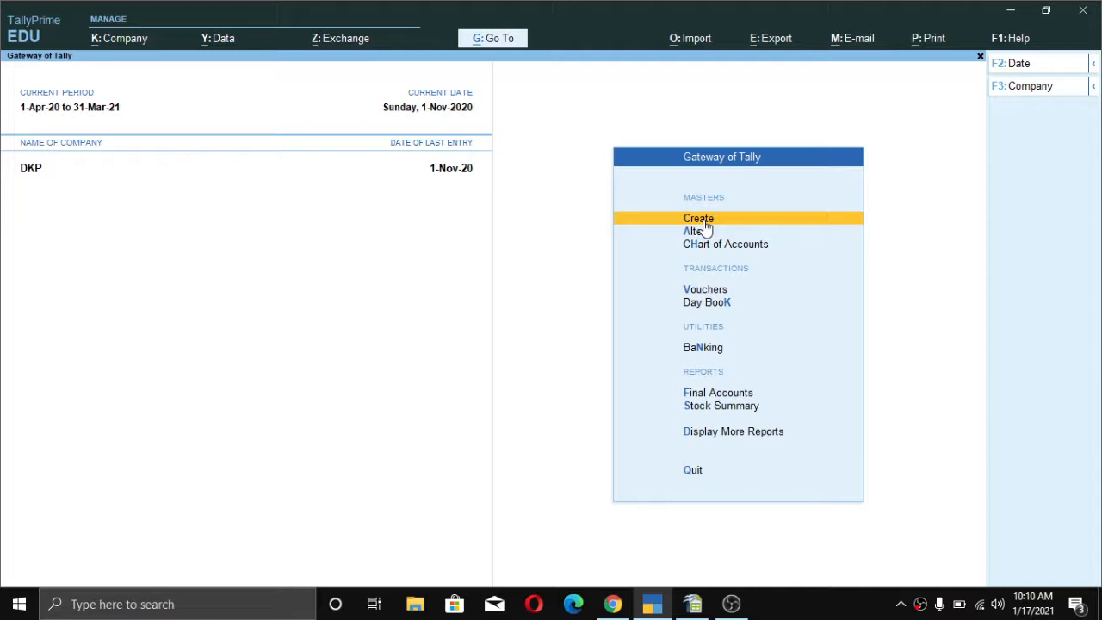
# Step: Bring up the Display More Reports options from the Gateway of Tally
pyautogui.press('Down')
pyautogui.press('Down')
pyautogui.press('Down')
pyautogui.press('Down')
pyautogui.press('Down')
pyautogui.press('Down')
pyautogui.press('Down')
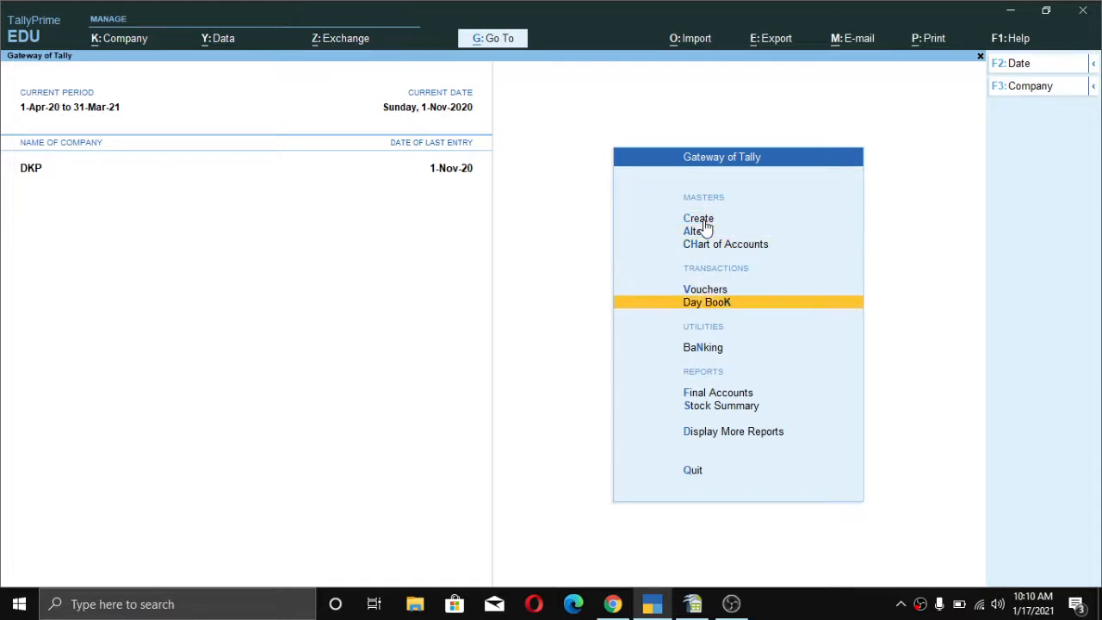
pyautogui.press('Return')
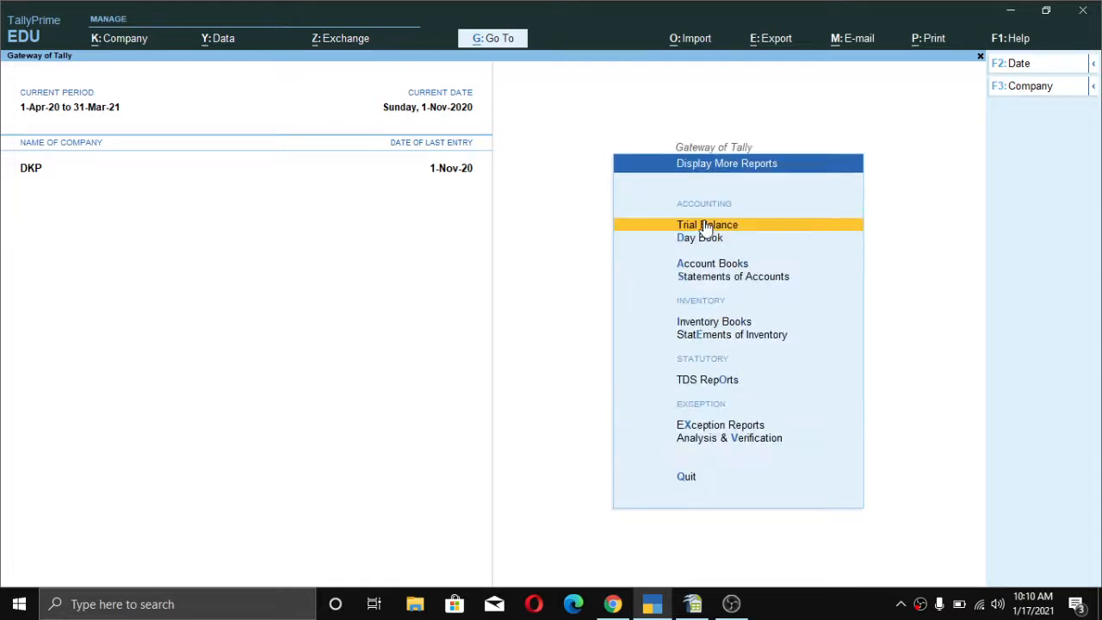
# Step: Bring up the TDS Reports options from Display More Reports
pyautogui.press('Down')
pyautogui.press('Down')
pyautogui.press('Down')
pyautogui.press('Down')
pyautogui.press('Down')
pyautogui.press('Down')
pyautogui.press('Down')
pyautogui.press('Up')
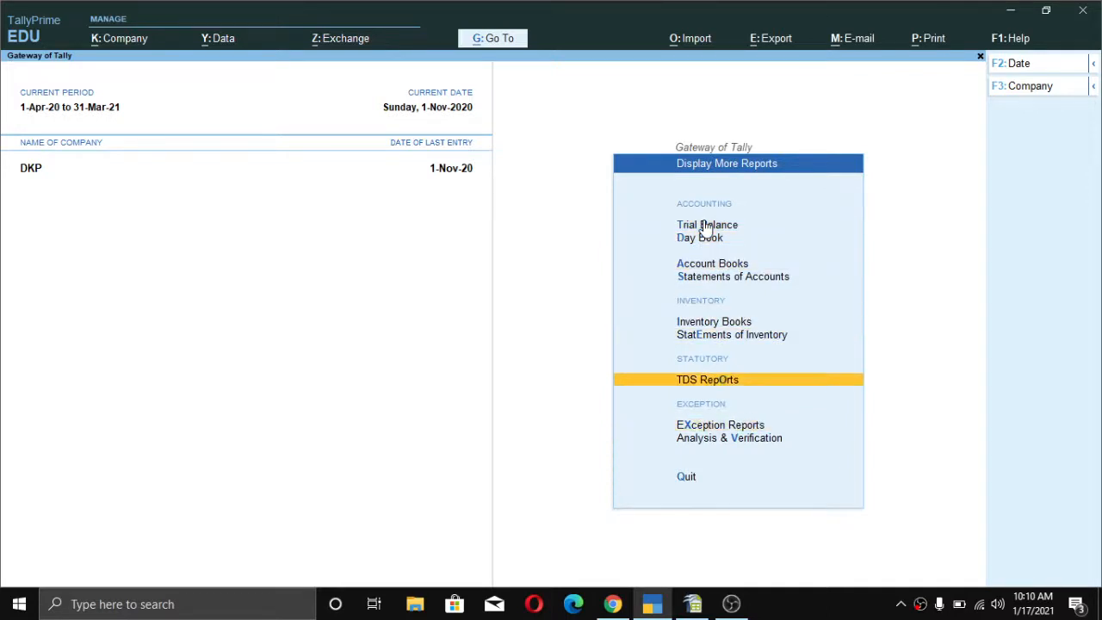
pyautogui.press('Return')
pyautogui.press('Down')
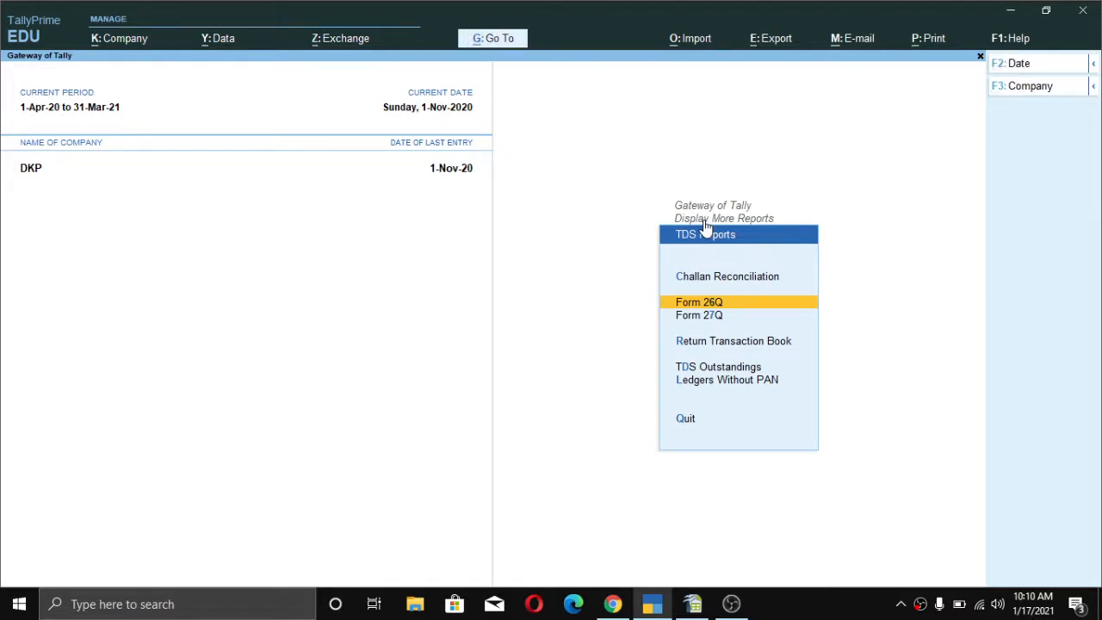
pyautogui.press('Down')
pyautogui.press('Up')
pyautogui.press('Down')
pyautogui.press('Up')
pyautogui.press('Down')
pyautogui.press('Up')
pyautogui.press('Down')
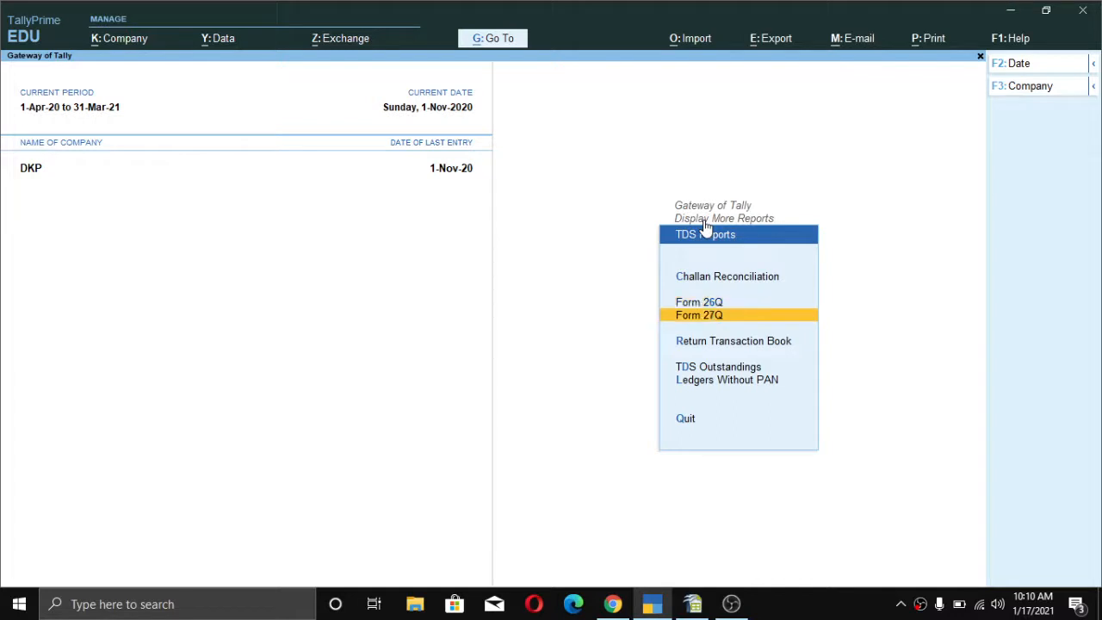
pyautogui.press('Up')
pyautogui.press('Down')
pyautogui.press('Up')
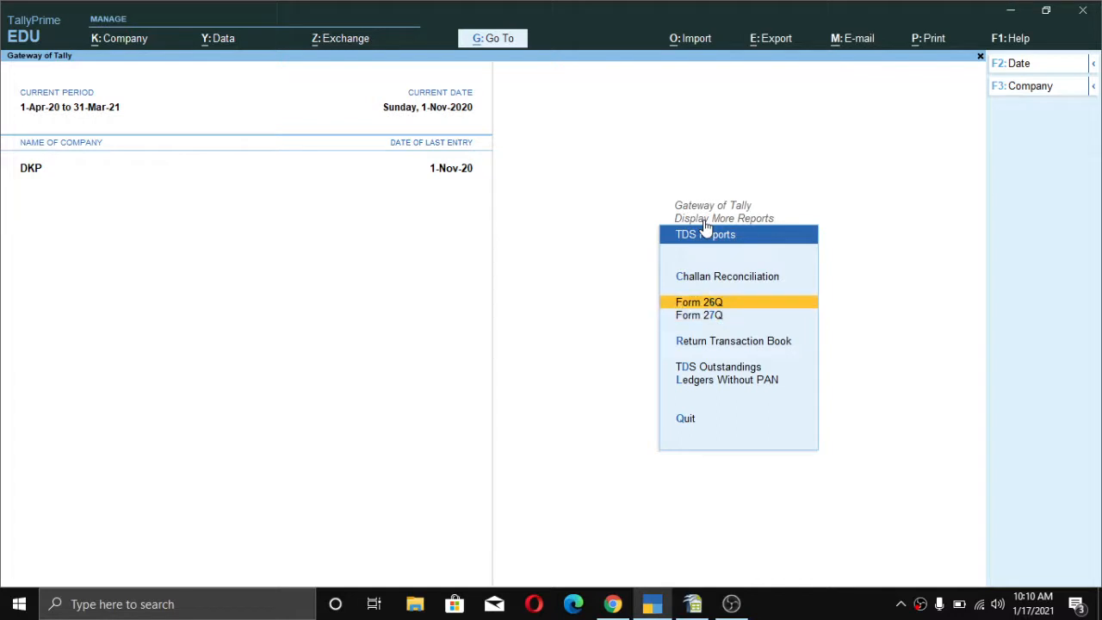
pyautogui.press('Down')
pyautogui.press('Up')
pyautogui.press('Down')
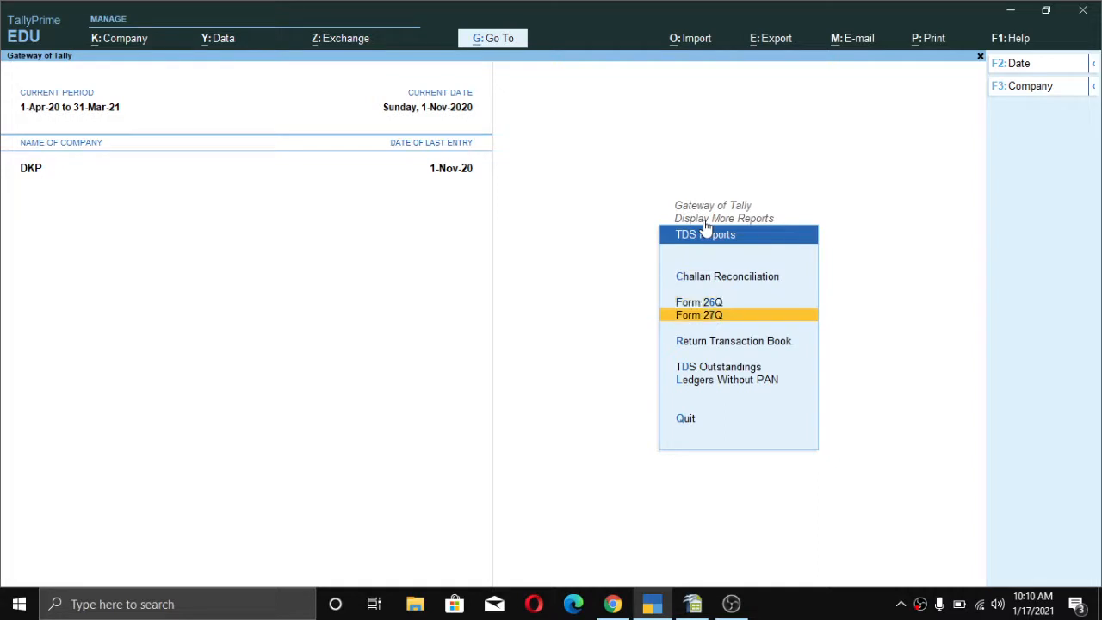
pyautogui.press('Up')
pyautogui.press('alt')
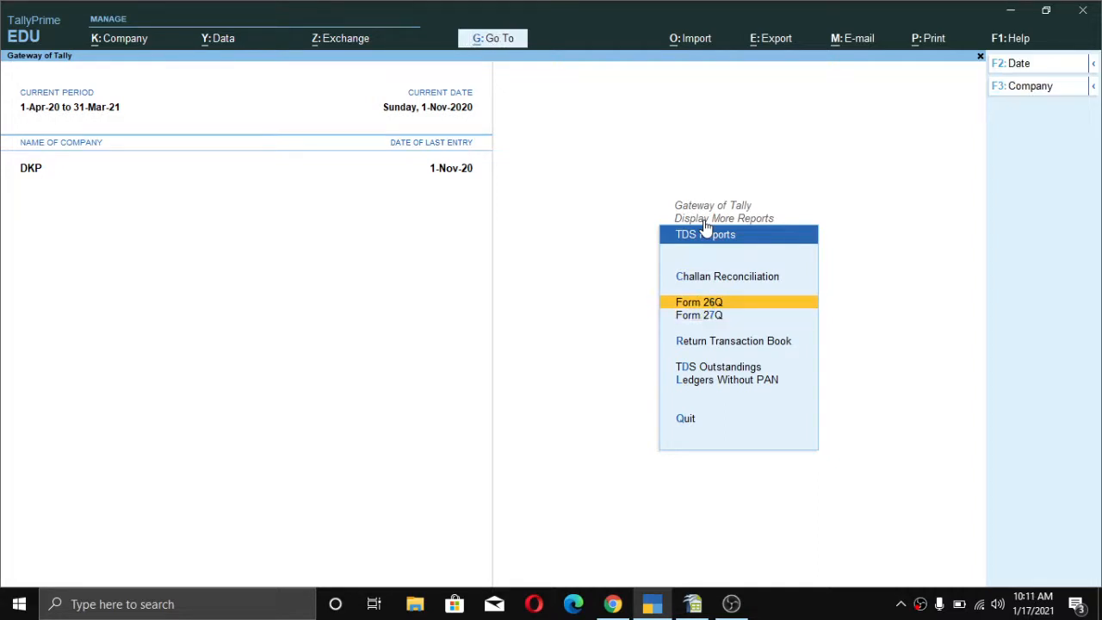
pyautogui.press('Down')
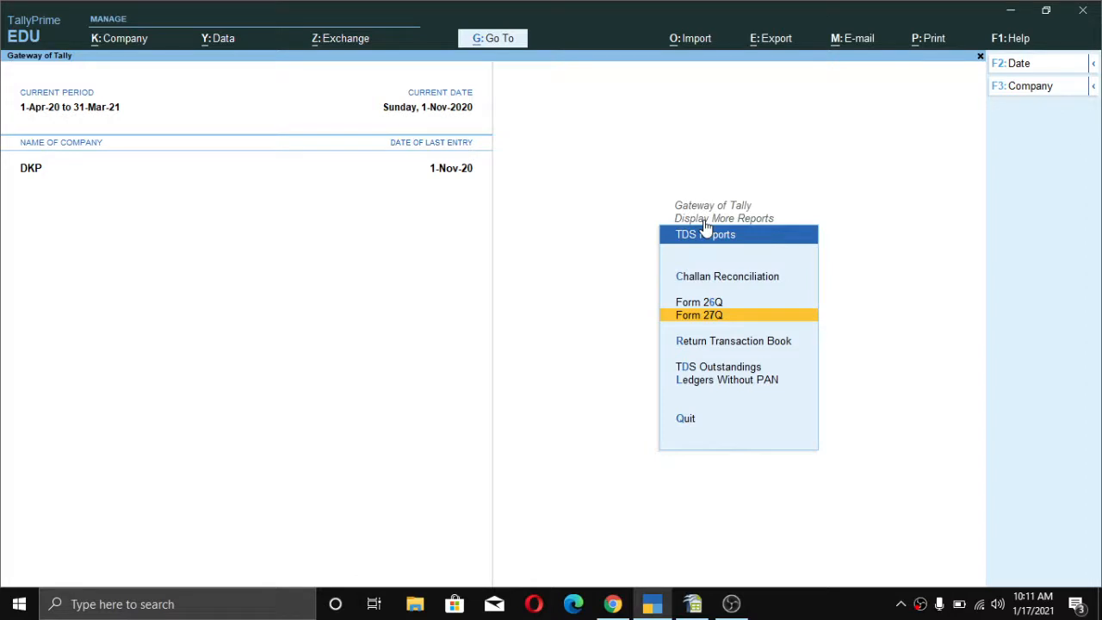
pyautogui.press('Up')
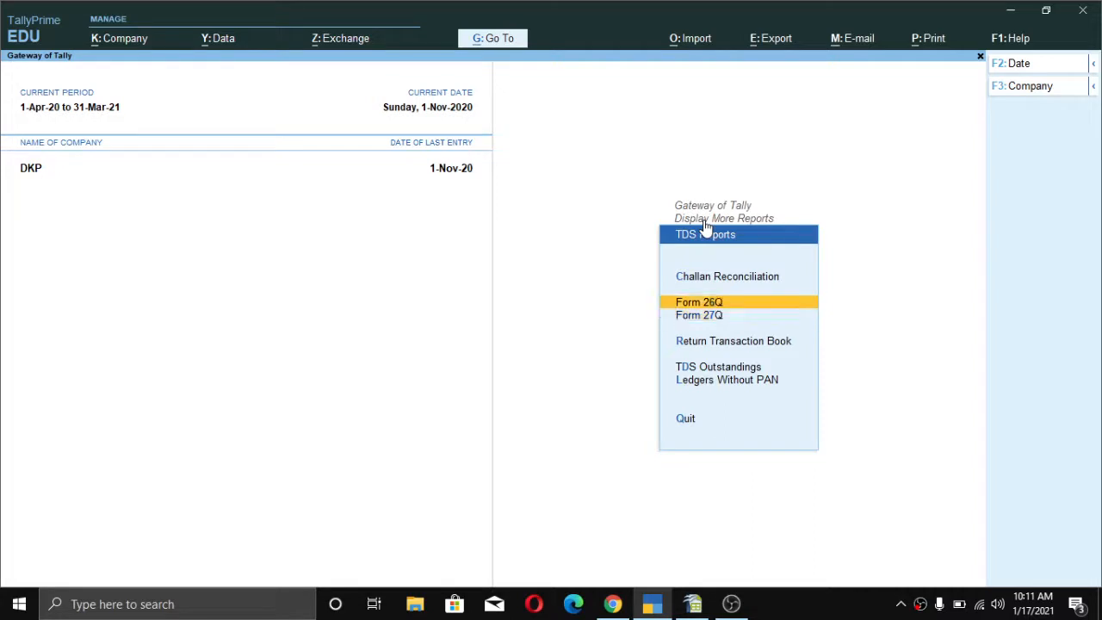
# Step: Open the Form 26Q return and examine its voucher counts and the Deduction at Normal Rate line
pyautogui.press('Down')
pyautogui.press('Up')
pyautogui.press('Return')
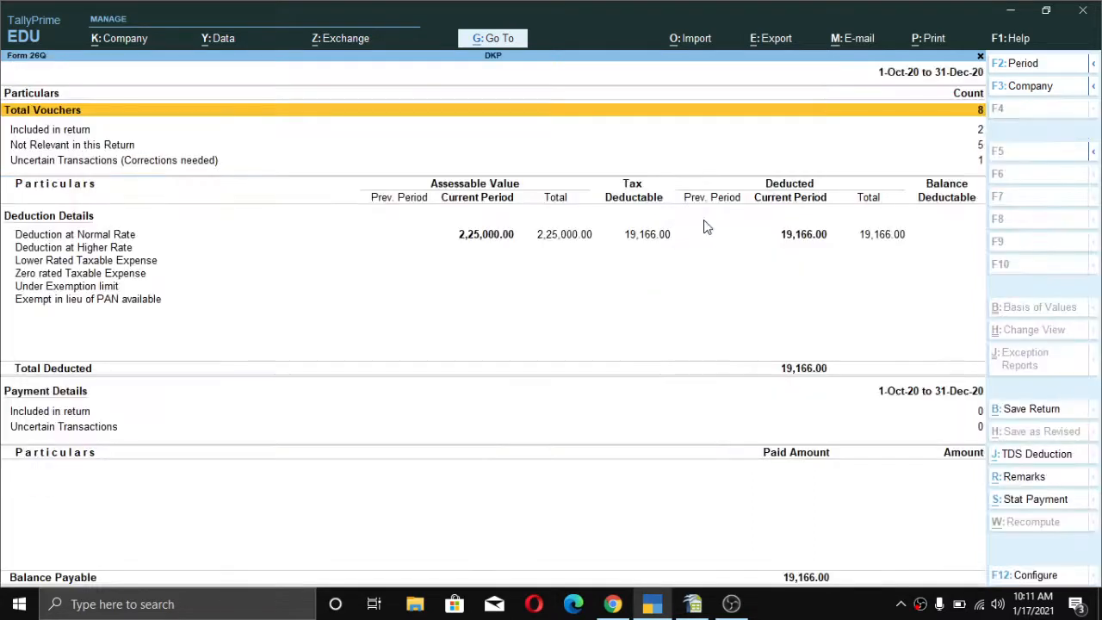
pyautogui.press('Down')
pyautogui.press('Down')
pyautogui.press('Down')
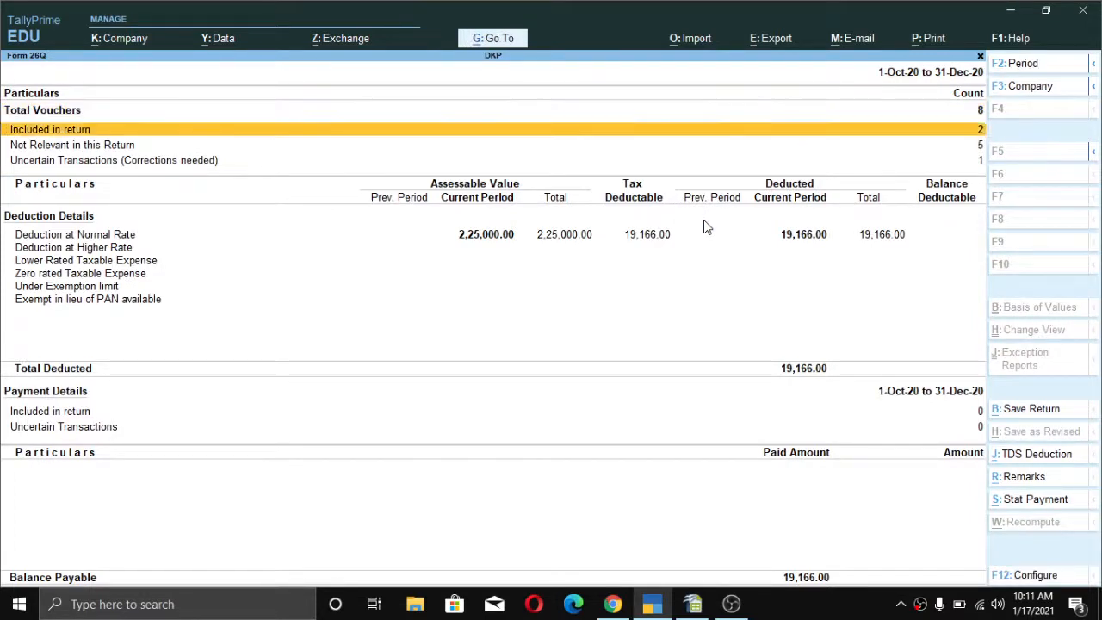
pyautogui.press('Down')
pyautogui.press('Down')
pyautogui.press('Up')
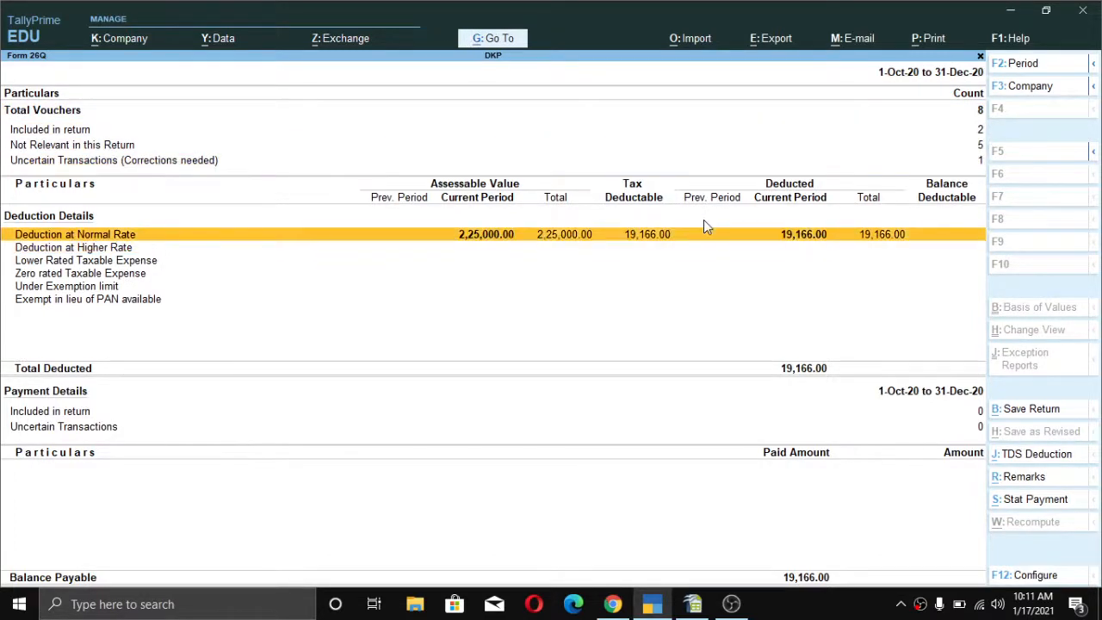
pyautogui.press('Down')
pyautogui.press('Up')
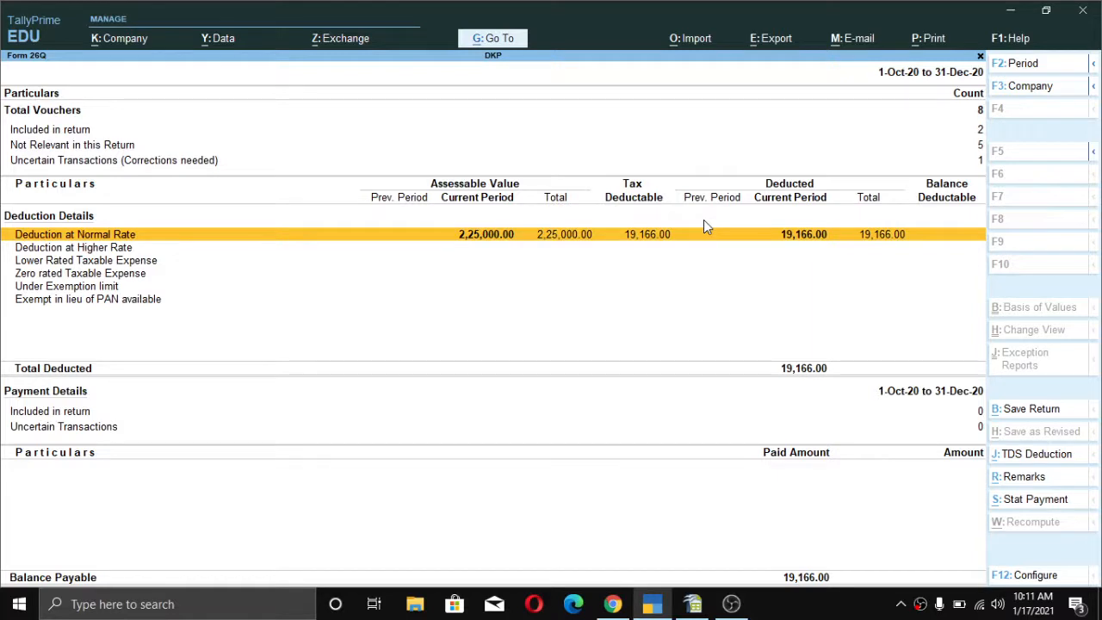
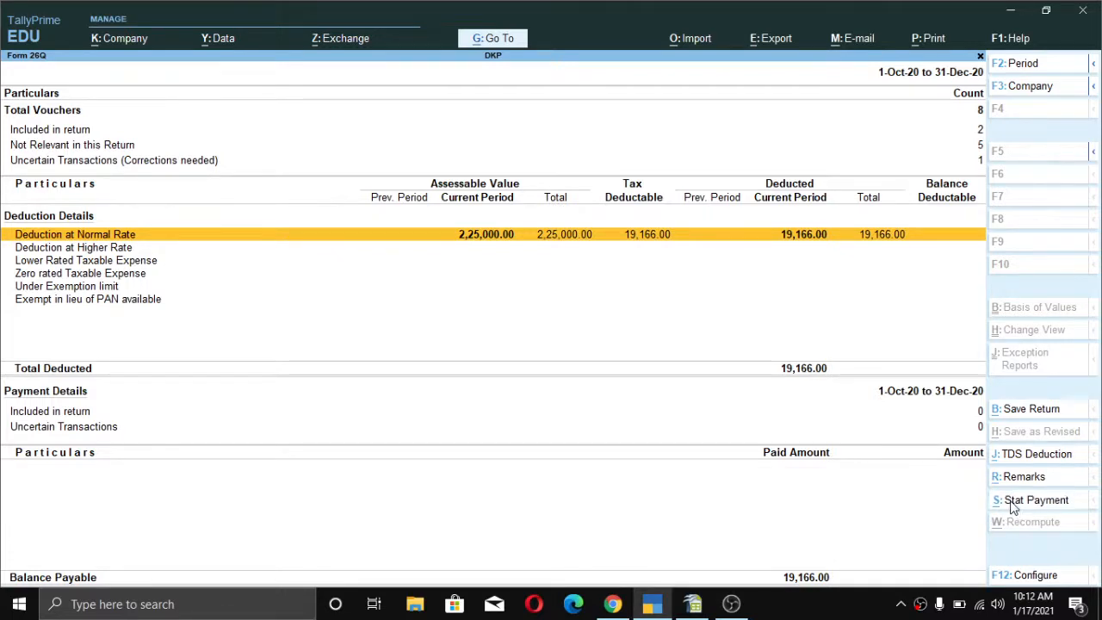
# Step: Start a TDS statutory payment from Form 26Q for 1-Nov-20 to 1-Dec-20, deducted till 1-11-2020, under section 192
pyautogui.click(1032, 500)
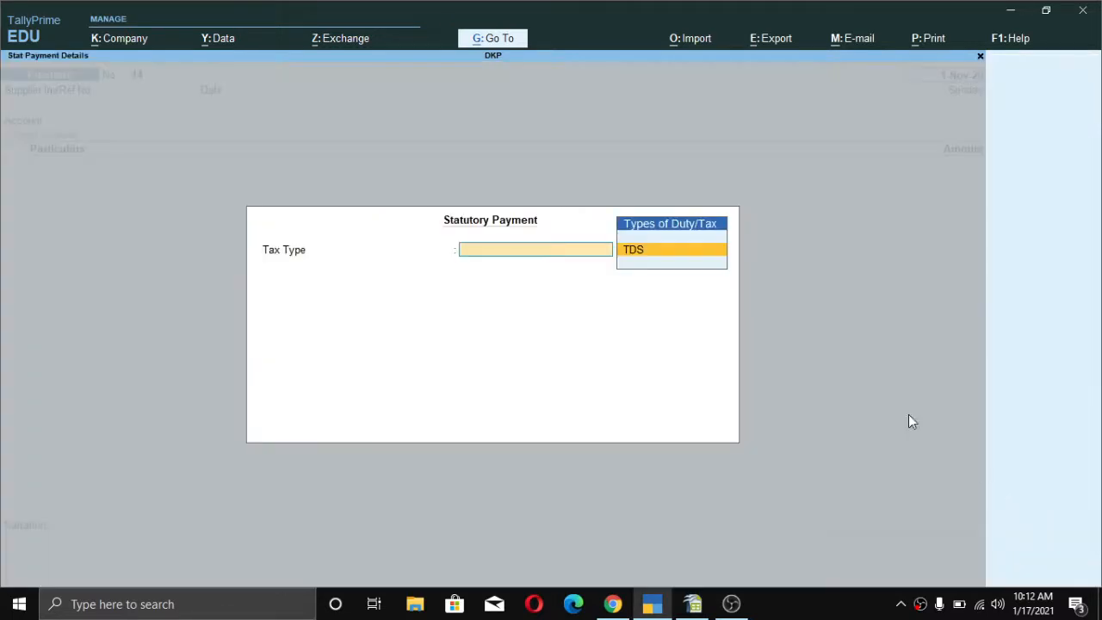
pyautogui.click(649, 251)
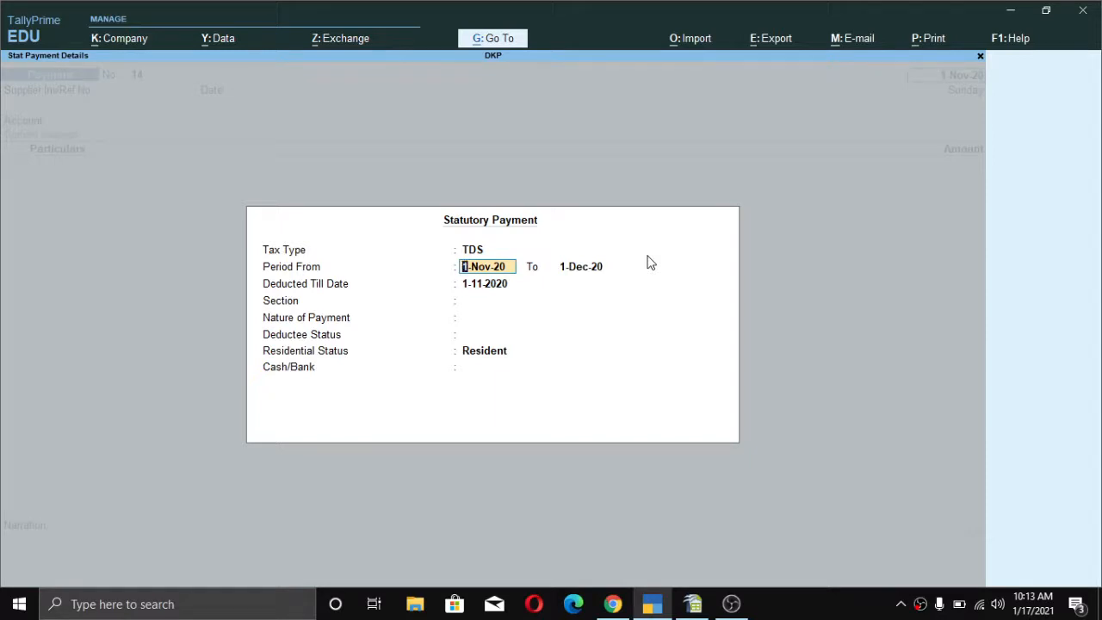
pyautogui.press('Return')
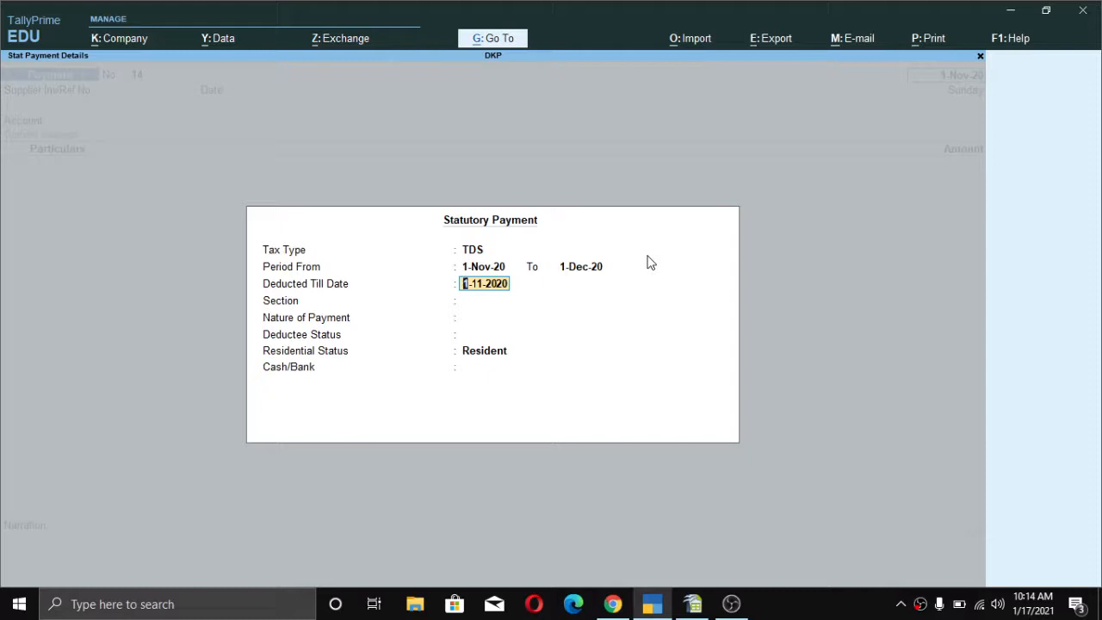
pyautogui.press('Return')
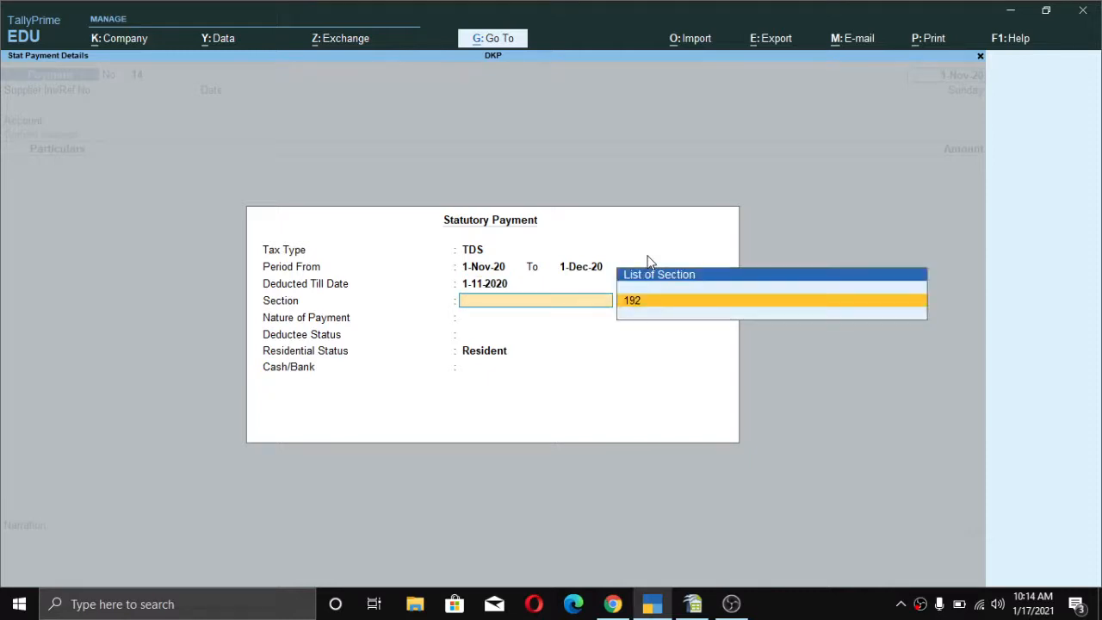
pyautogui.press('Return')
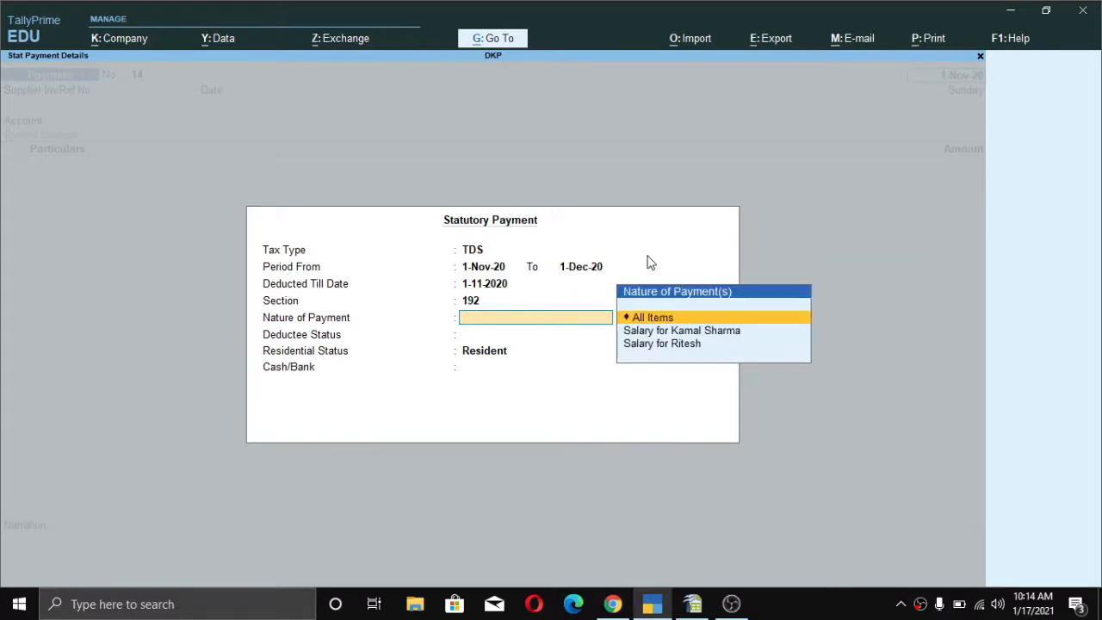
# Step: Include All Items for nature of payment and deductee status, and fill the payment voucher from the Sbi bank ledger
pyautogui.press('Return')
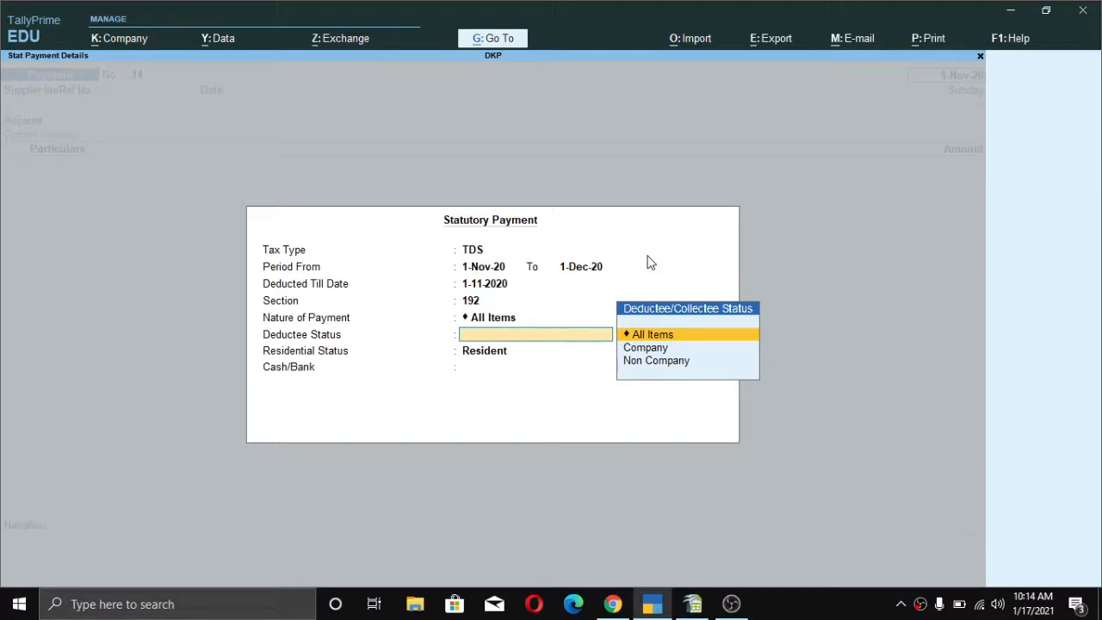
pyautogui.press('Return')
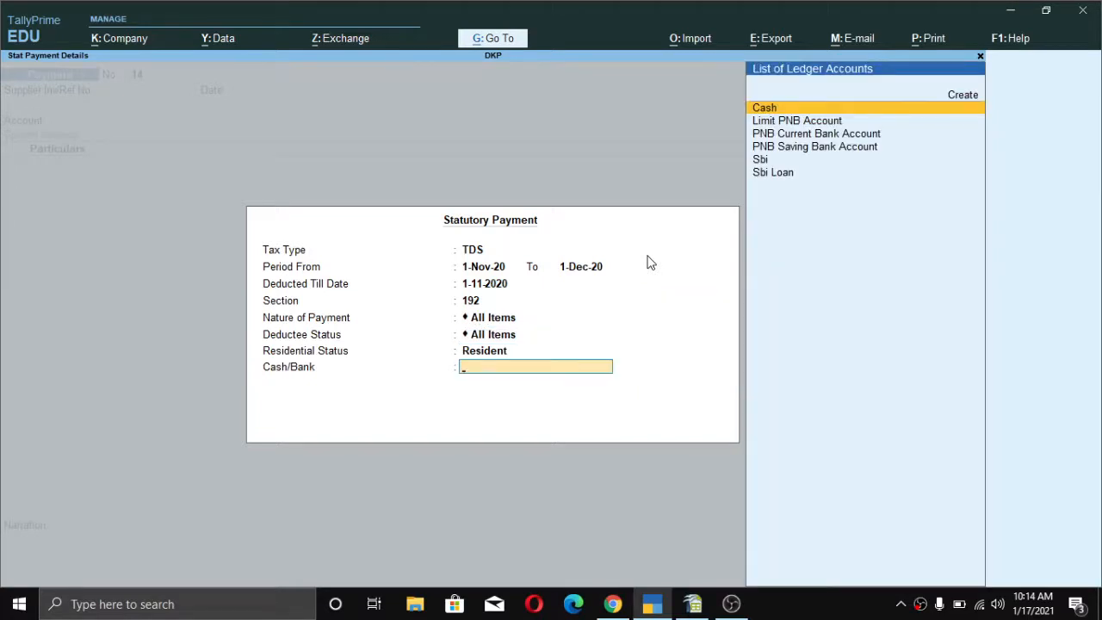
pyautogui.press('Down')
pyautogui.press('Down')
pyautogui.press('Down')
pyautogui.press('Down')
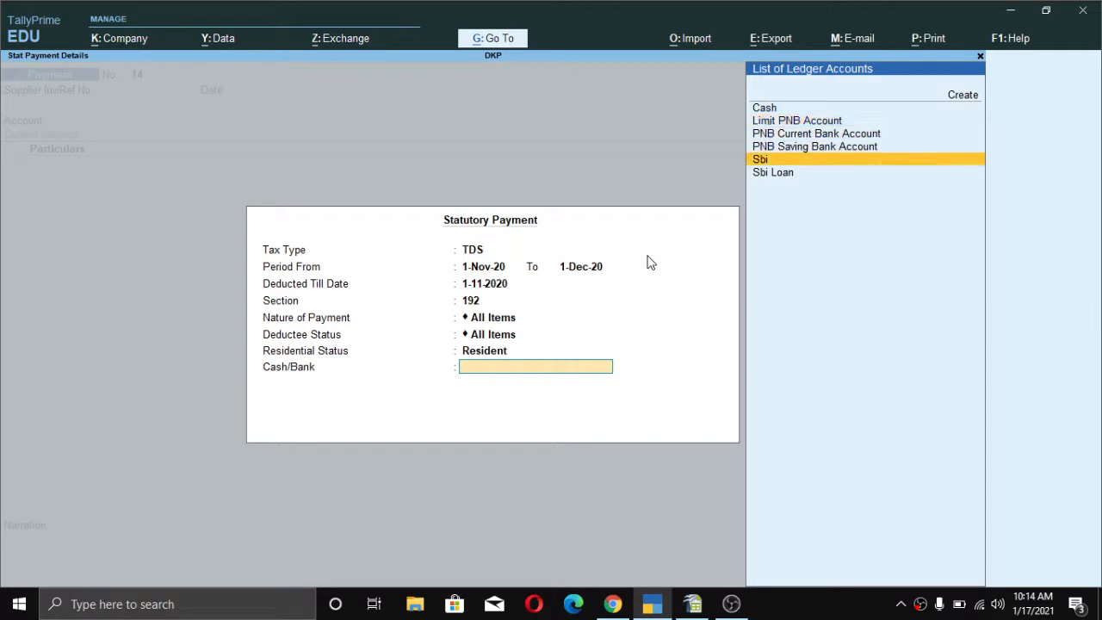
pyautogui.press('Return')
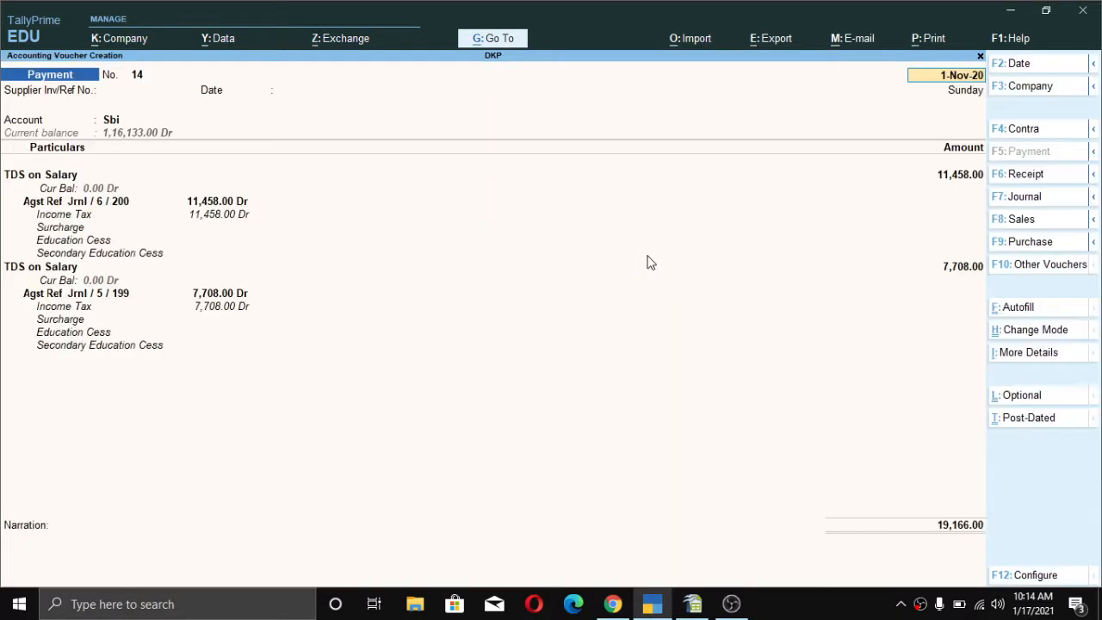
# Step: Accept payment voucher No. 14 and preview the 19,166.00 cheque favouring TDS on Salary
pyautogui.press('alt')
pyautogui.press('ctrl')
pyautogui.press('ctrl')
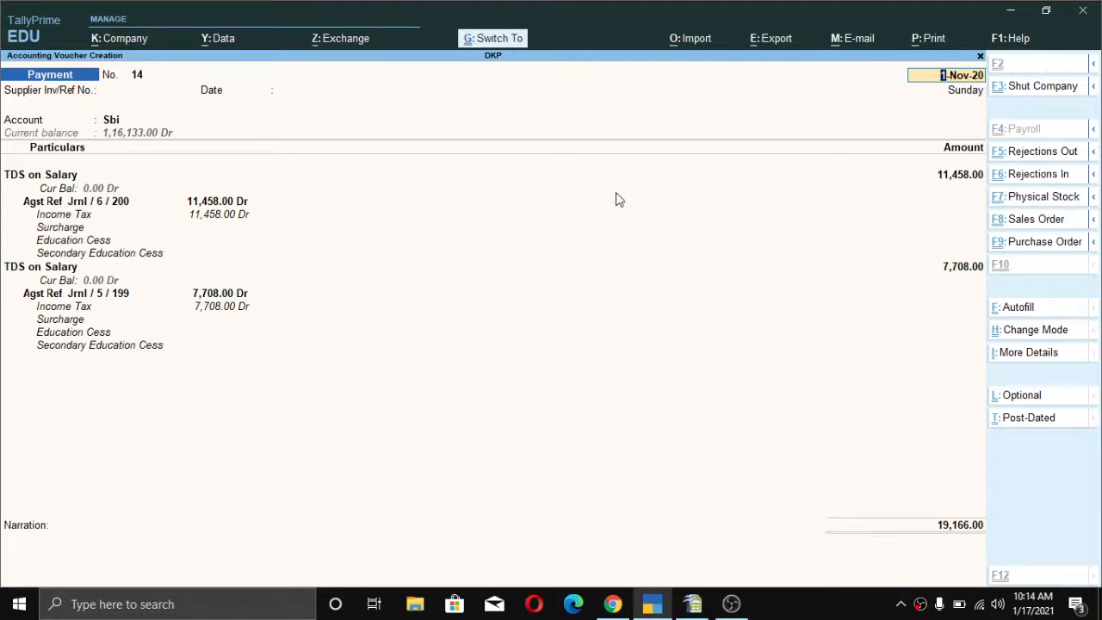
pyautogui.hotkey('ctrl', 'p')
pyautogui.press('Left')
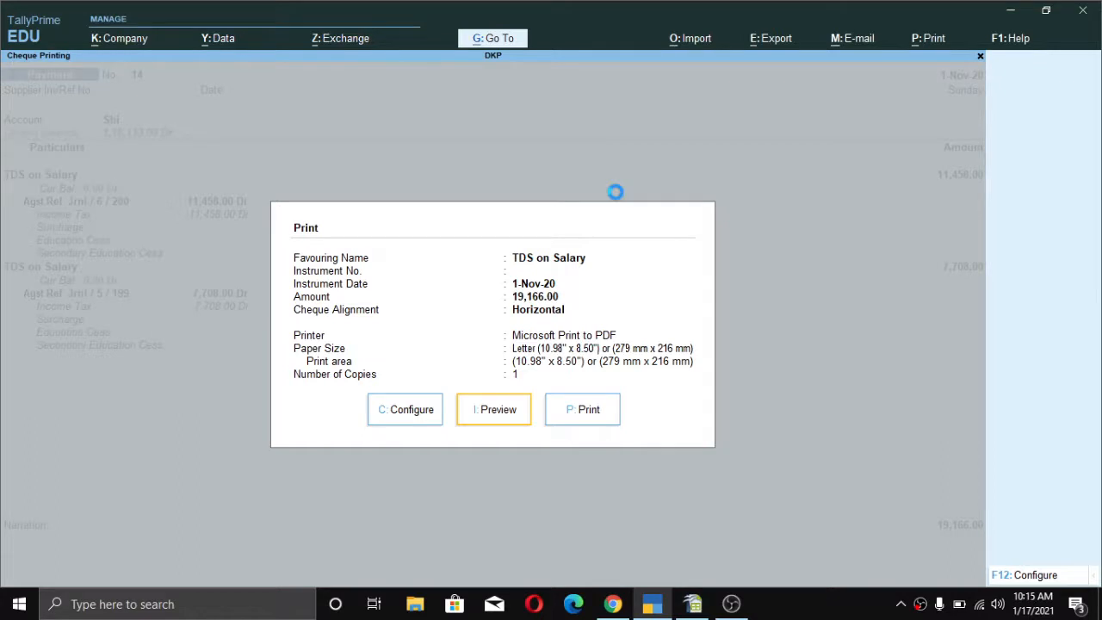
pyautogui.press('Return')
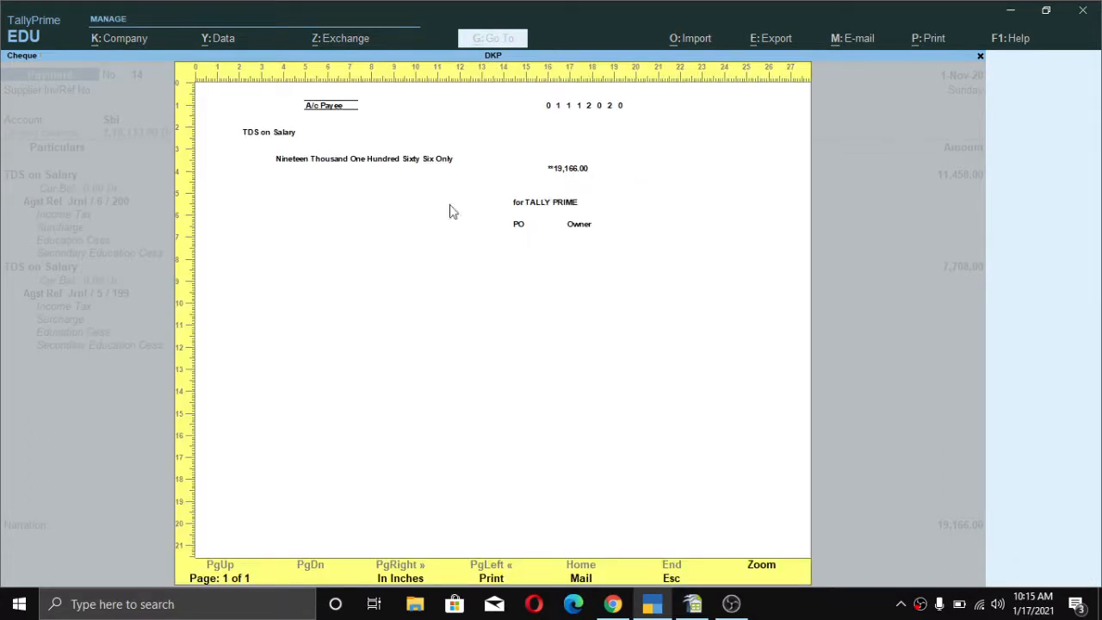
# Step: Leave the cheque preview, record instrument number 455556 with cheque range Not Applicable, and return to the Gateway of Tally
pyautogui.press('Escape')
pyautogui.press('Return')
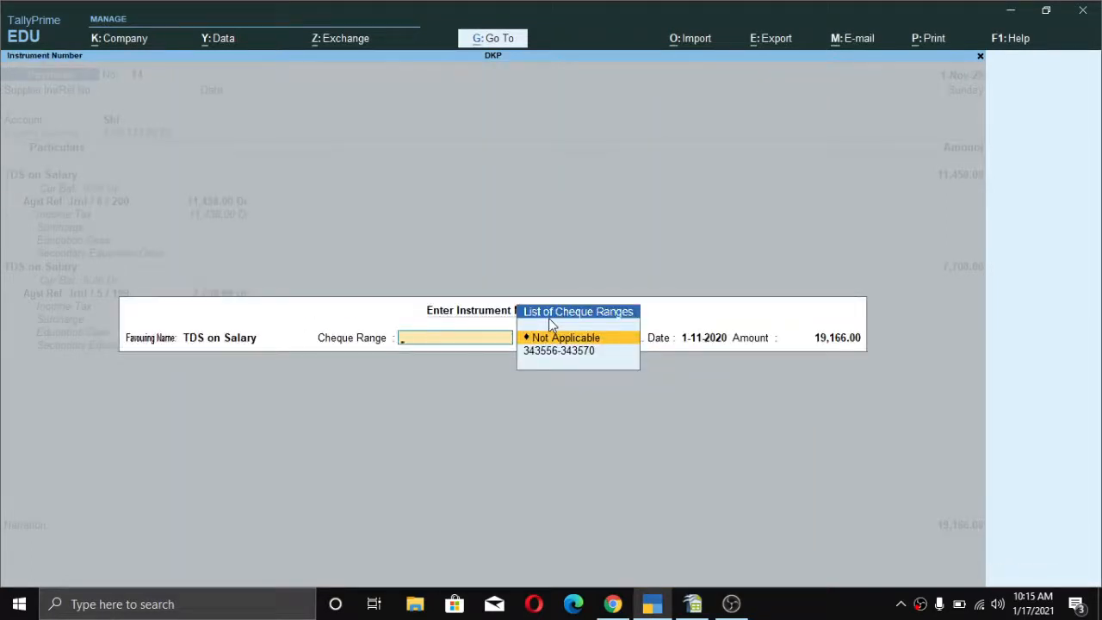
pyautogui.press('Return')
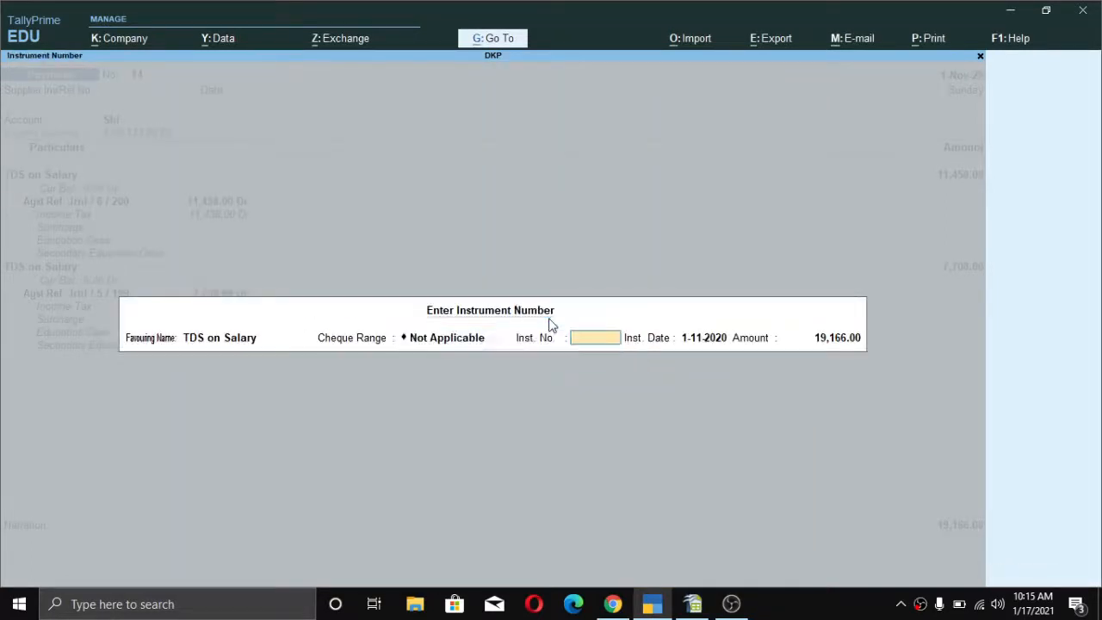
pyautogui.write('455556')
pyautogui.press('Return')
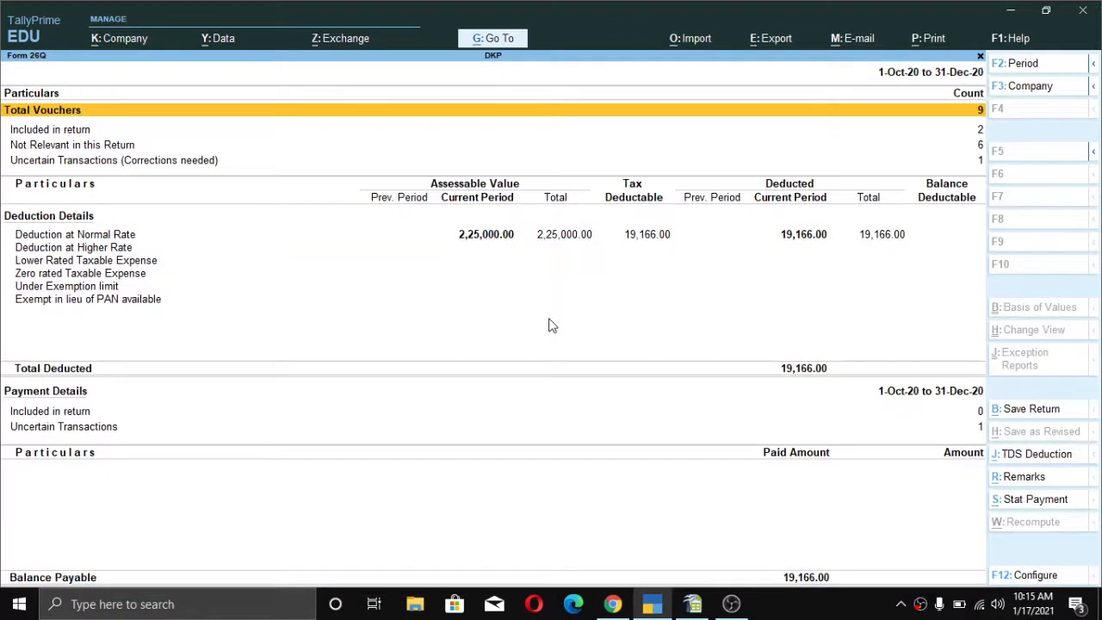
pyautogui.press('Escape')
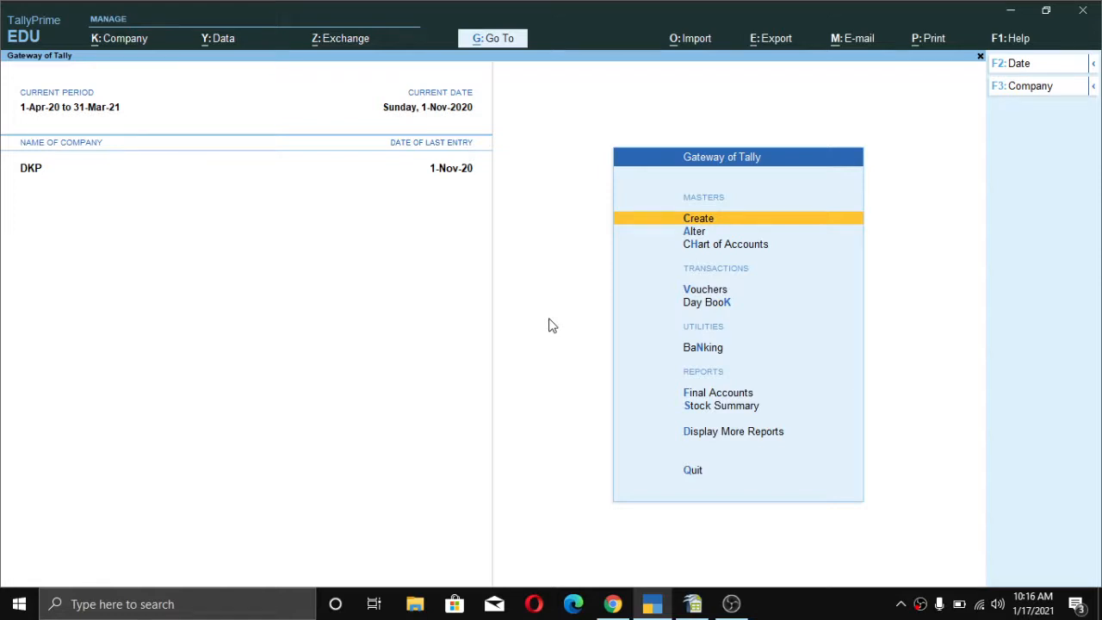
# Step: Display the Balance Sheet in detailed form and drill into Duties & Taxes under Current Liabilities
pyautogui.press('f')
pyautogui.press('Return')
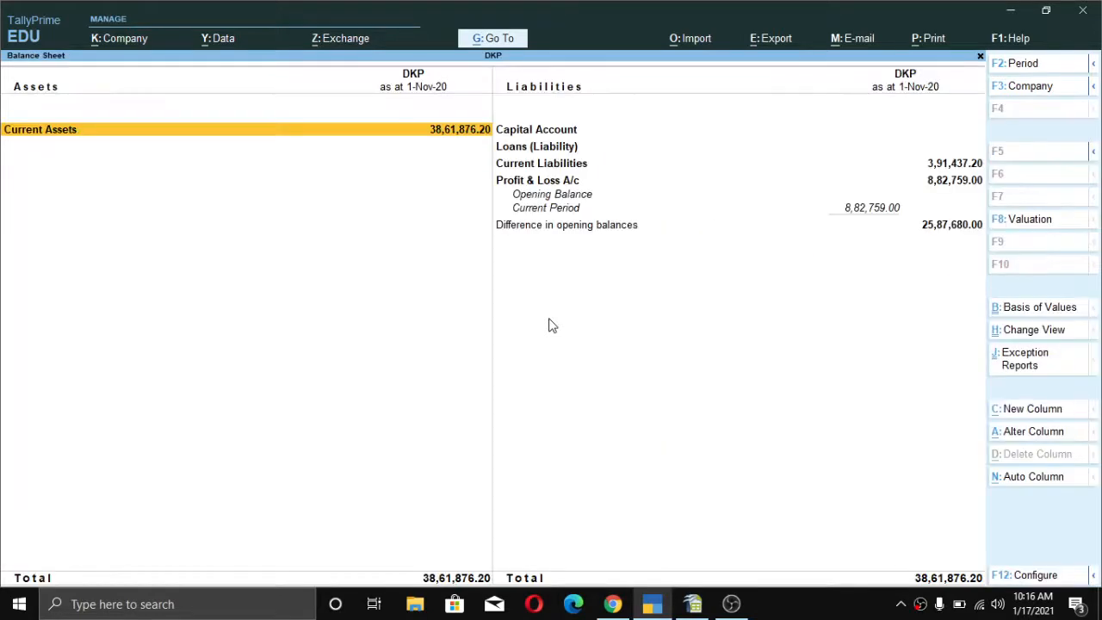
pyautogui.hotkey('alt', 'F5')
pyautogui.press('Right')
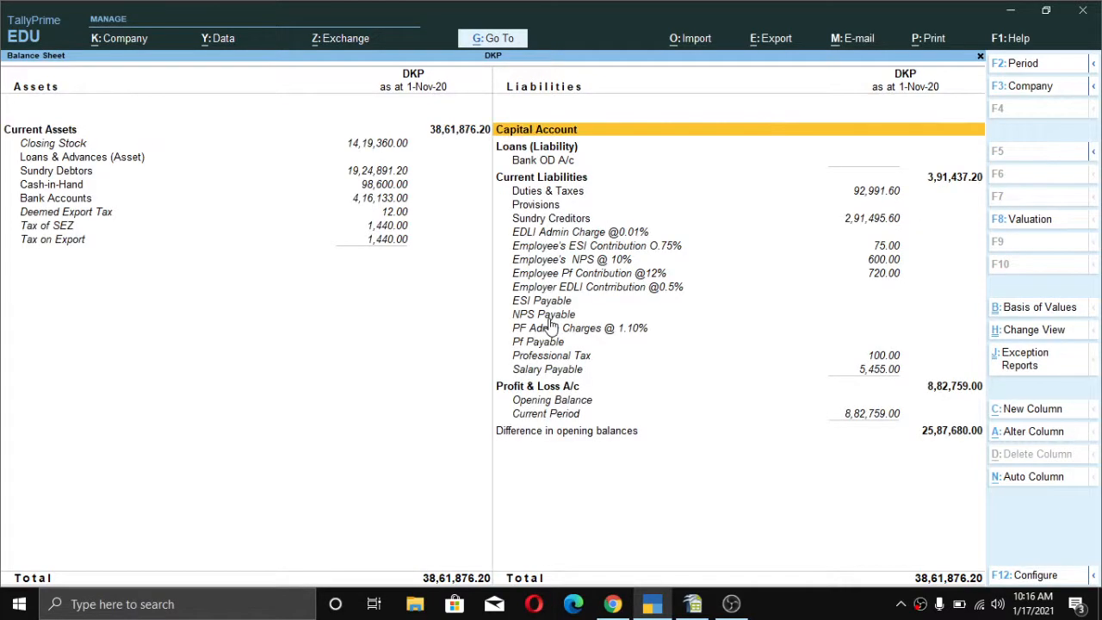
pyautogui.press('Down')
pyautogui.press('Down')
pyautogui.press('Down')
pyautogui.press('Down')
pyautogui.press('Return')
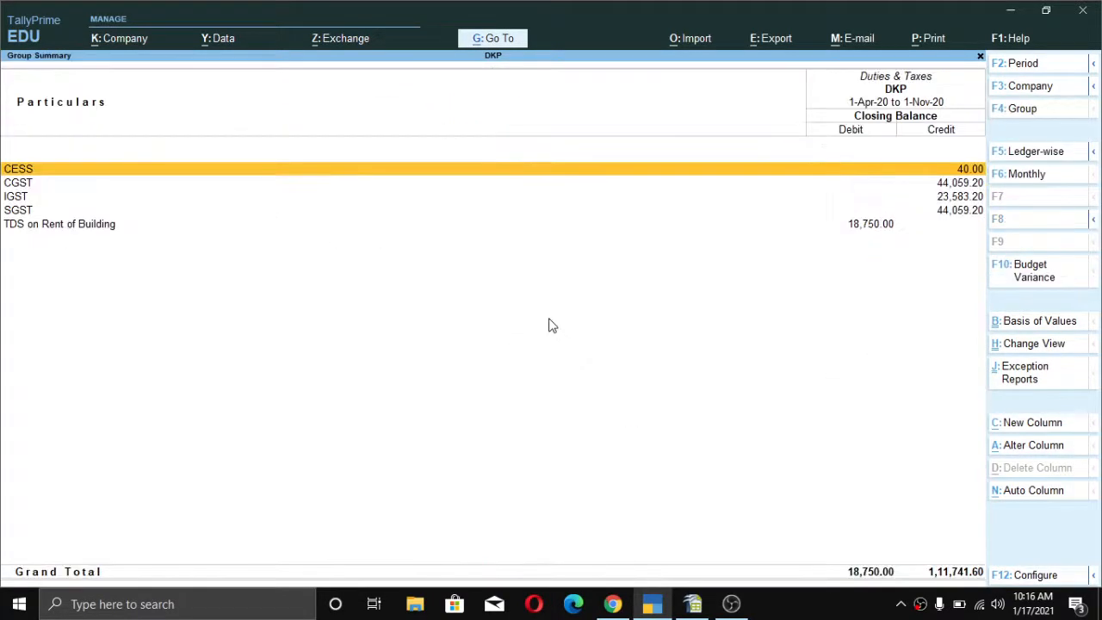
# Step: Check the Duties & Taxes ledgers for outstanding TDS balances, and return to the Gateway of Tally
pyautogui.press('Down')
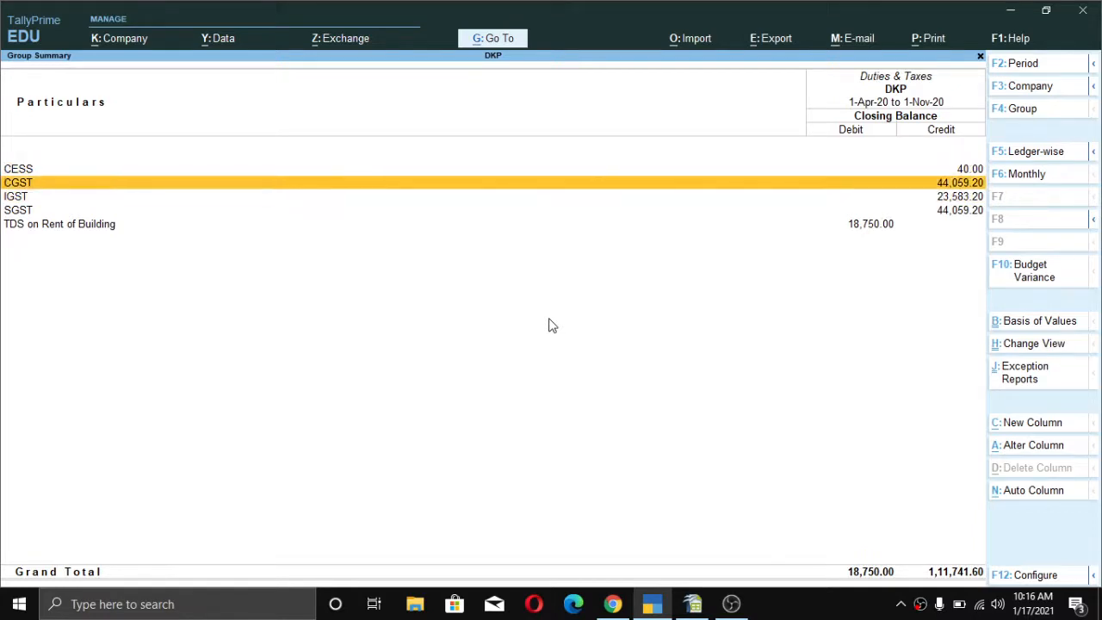
pyautogui.press('Down')
pyautogui.press('Down')
pyautogui.press('Down')
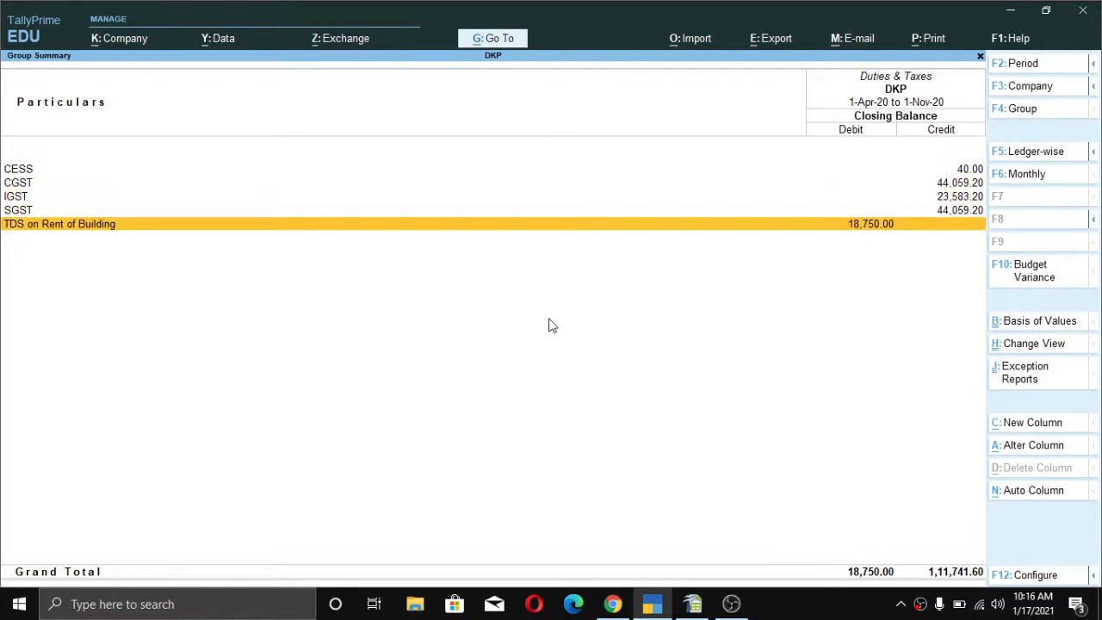
pyautogui.press('Escape')
pyautogui.press('Escape')
pyautogui.press('Escape')
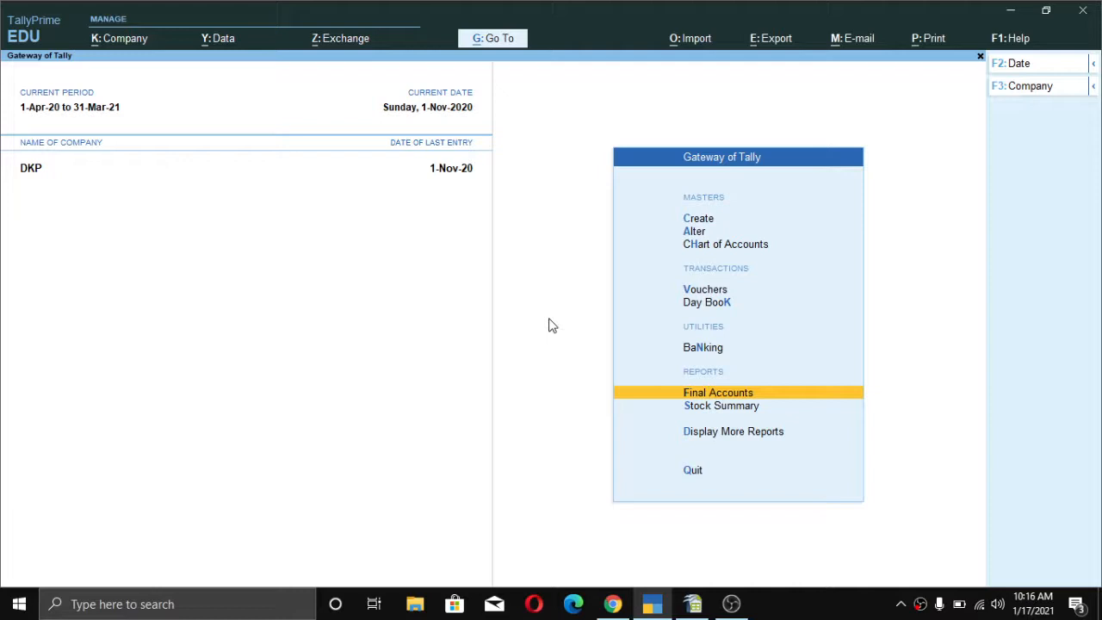
# Step: Display the outstanding Payables report from the Statements of Accounts
pyautogui.press('d')
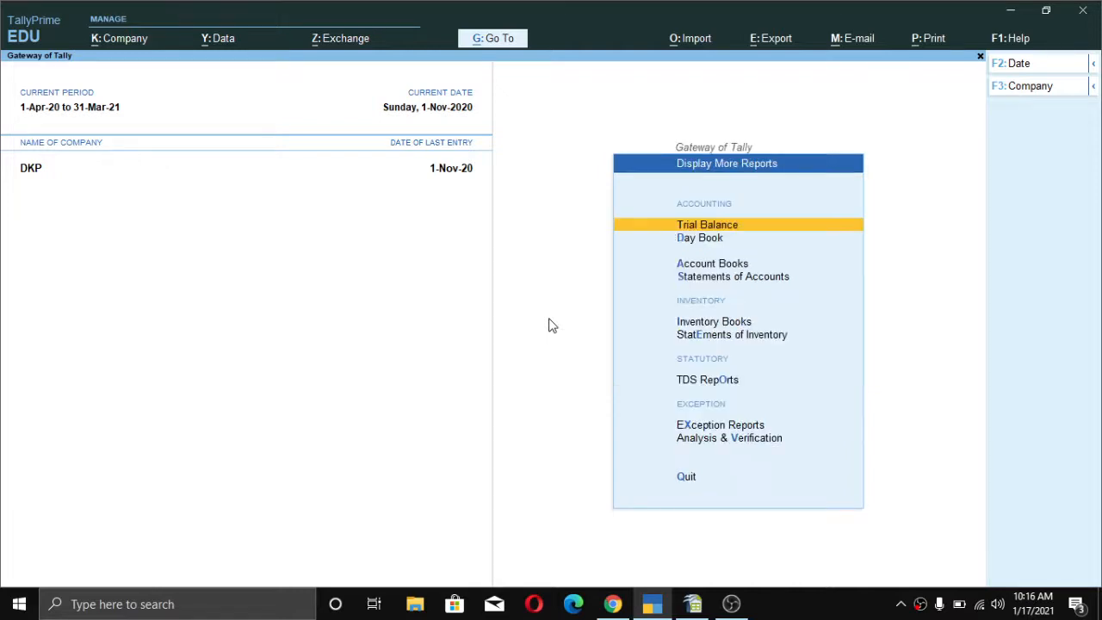
pyautogui.press('Down')
pyautogui.press('Down')
pyautogui.press('Down')
pyautogui.press('Return')
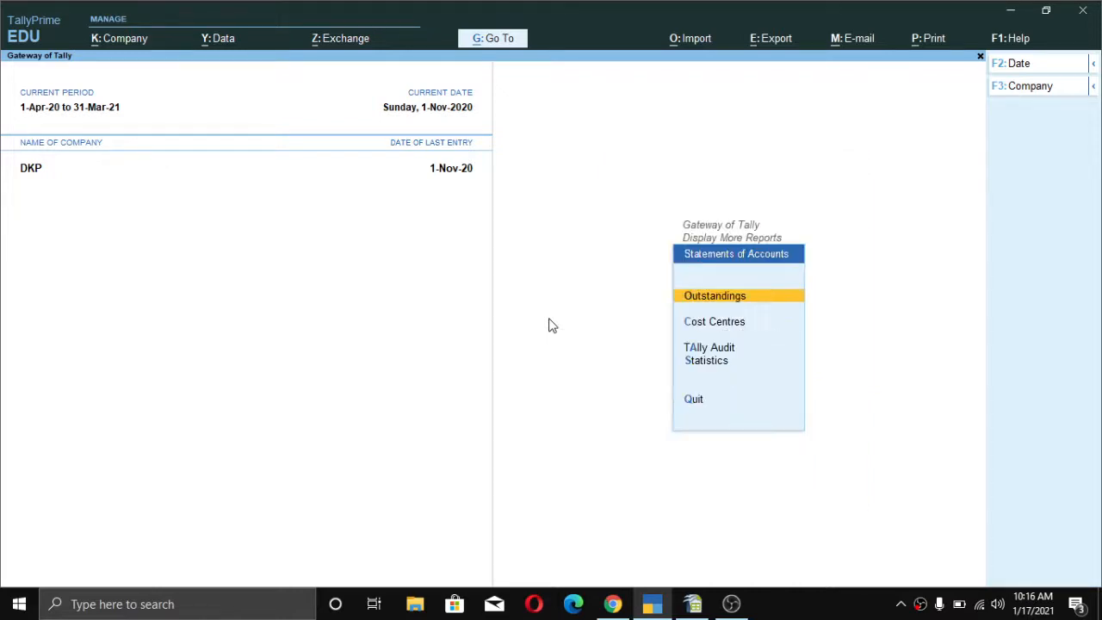
pyautogui.press('Down')
pyautogui.press('Down')
pyautogui.press('Up')
pyautogui.press('Up')
pyautogui.press('Return')
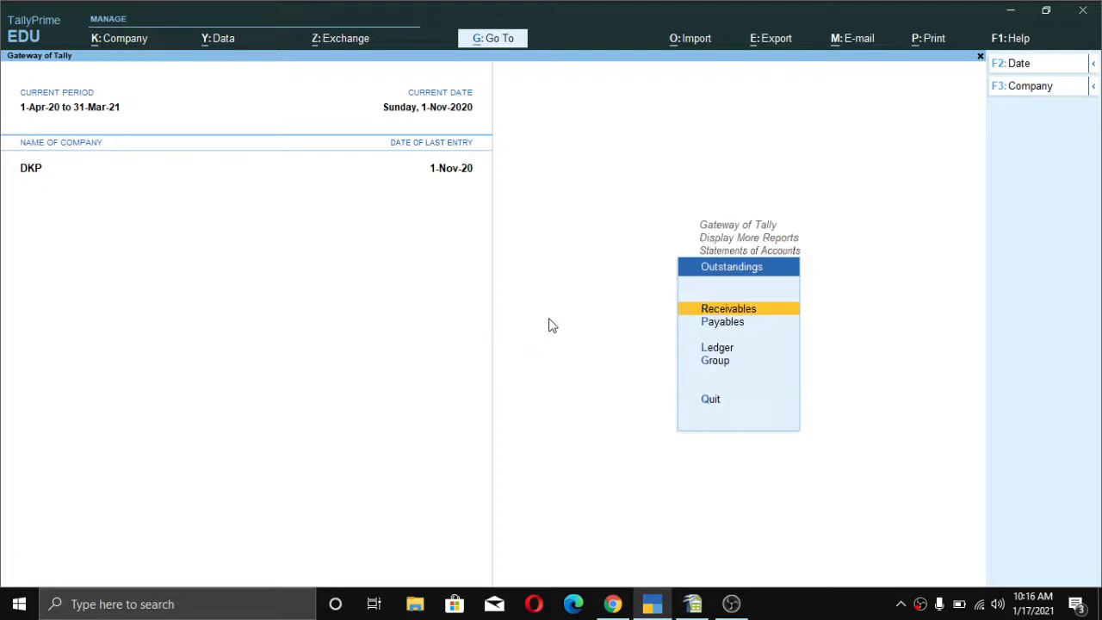
pyautogui.press('Down')
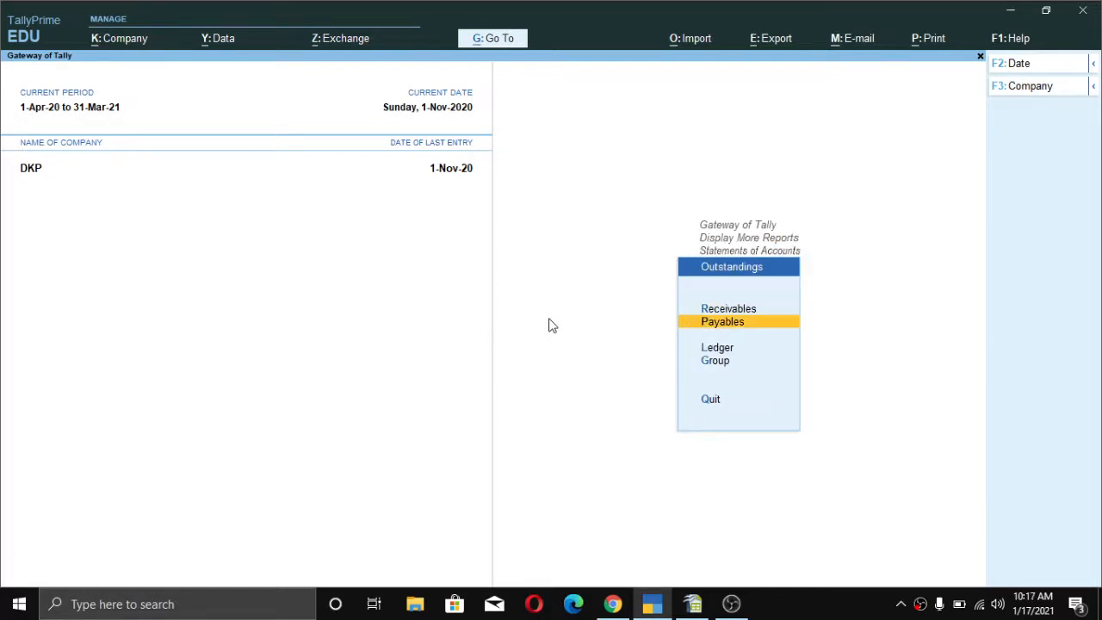
pyautogui.press('Return')
# Step: Examine the two employees' pending salary bills dated 1-Nov-20 in Bills Payable, and return to the Gateway of Tally
pyautogui.press('Down')
pyautogui.press('Down')
pyautogui.press('Down')
pyautogui.press('Down')
pyautogui.press('Down')
pyautogui.press('Down')
pyautogui.press('Down')
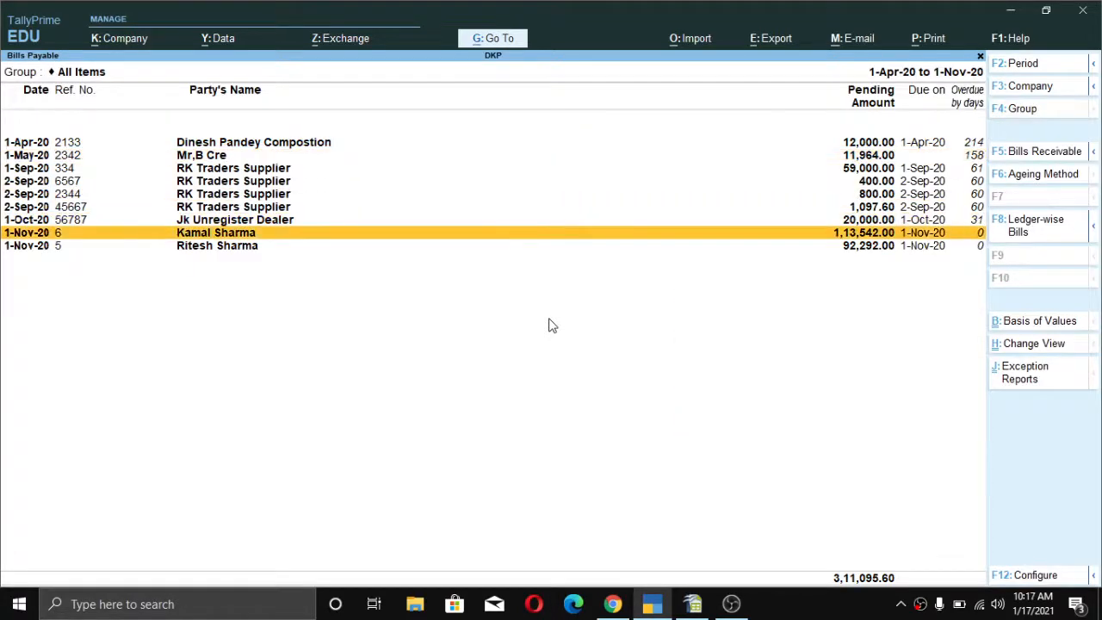
pyautogui.press('Down')
pyautogui.press('Up')
pyautogui.press('Down')
pyautogui.press('Up')
pyautogui.press('Escape')
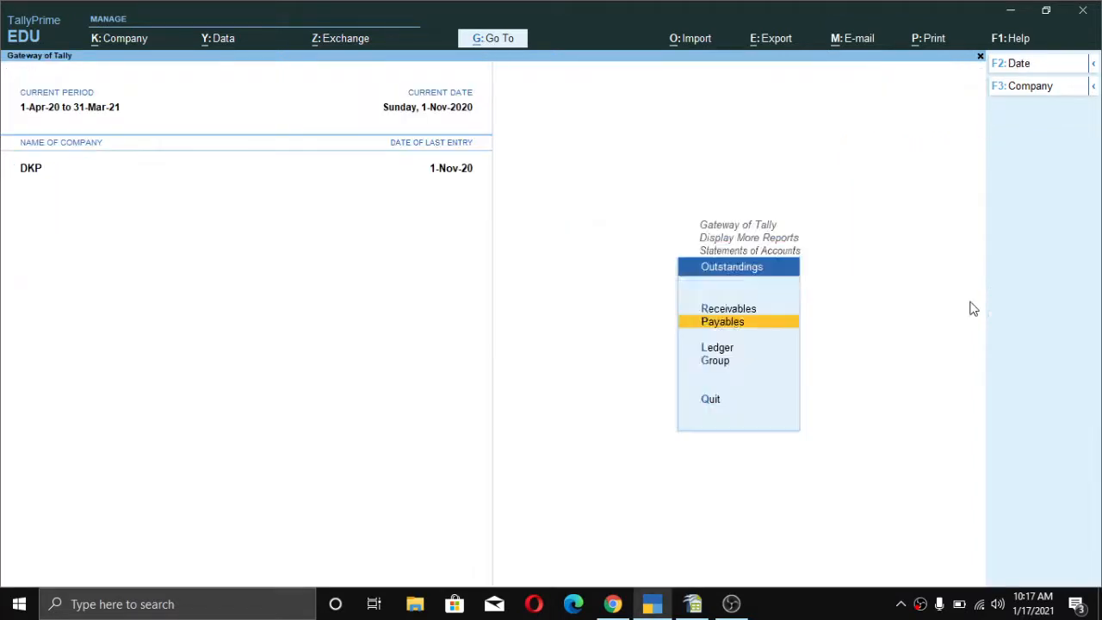
pyautogui.press('Escape')
pyautogui.press('Escape')
pyautogui.press('Escape')
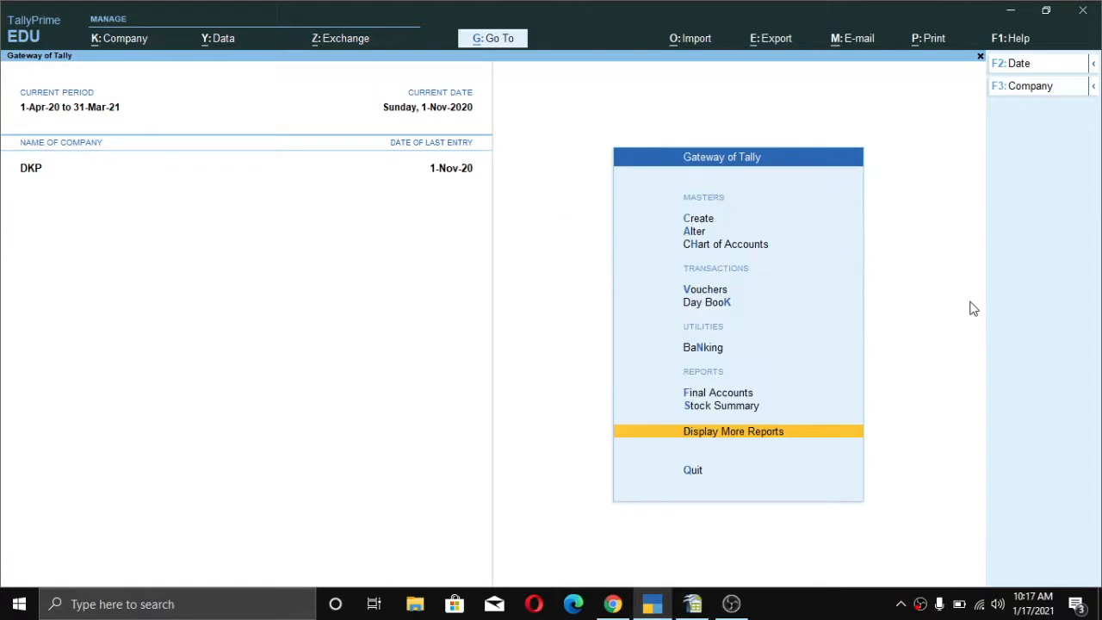
# Step: Start payment voucher No. 15 dated 1-Nov-20 with supplier reference number 98
pyautogui.press('v')
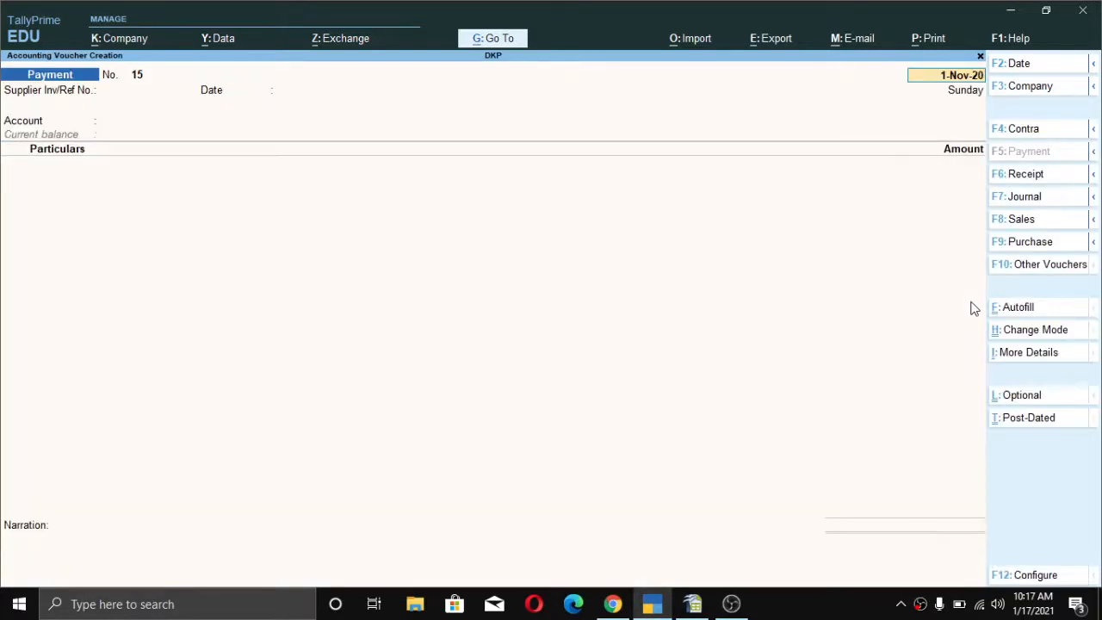
pyautogui.press('Return')
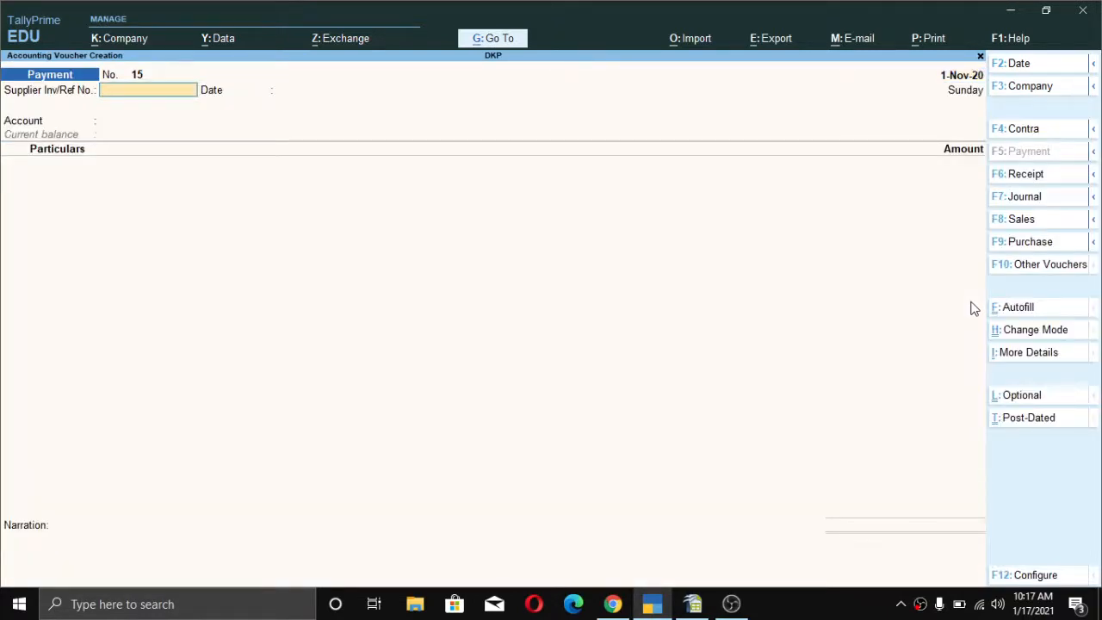
pyautogui.write('98')
pyautogui.press('Return')
pyautogui.press('Return')
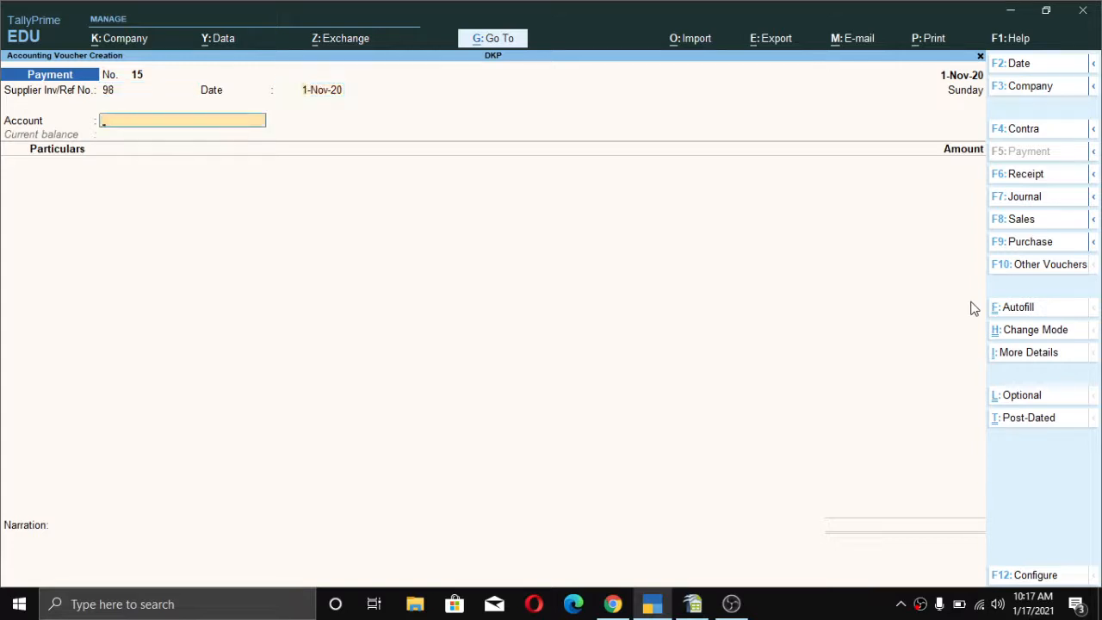
pyautogui.press('BackSpace')
pyautogui.press('BackSpace')
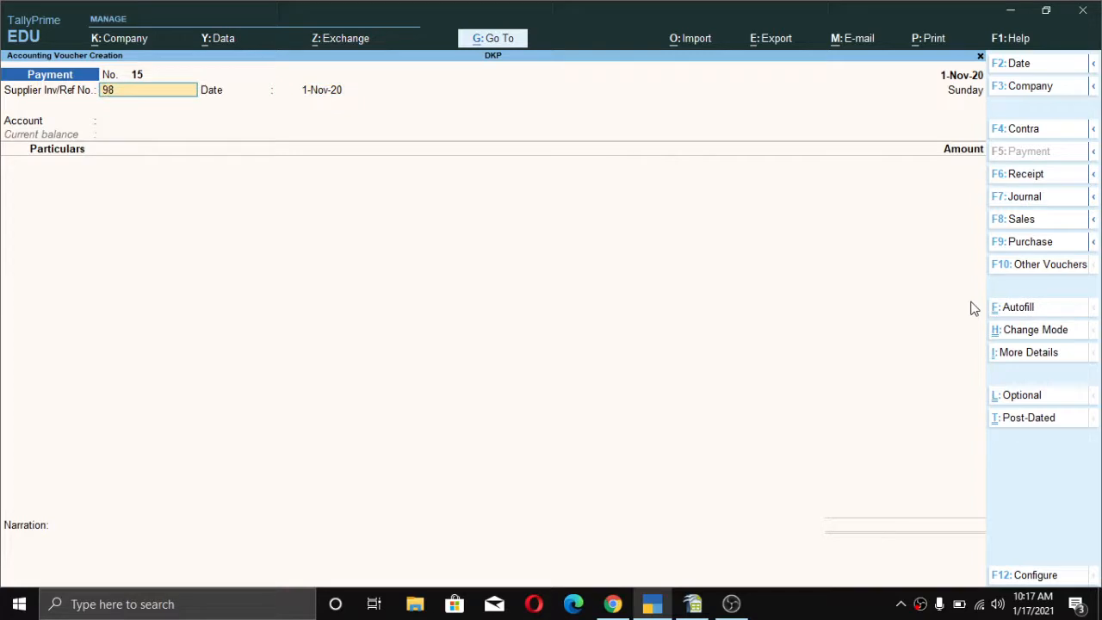
pyautogui.press('Return')
pyautogui.press('Return')
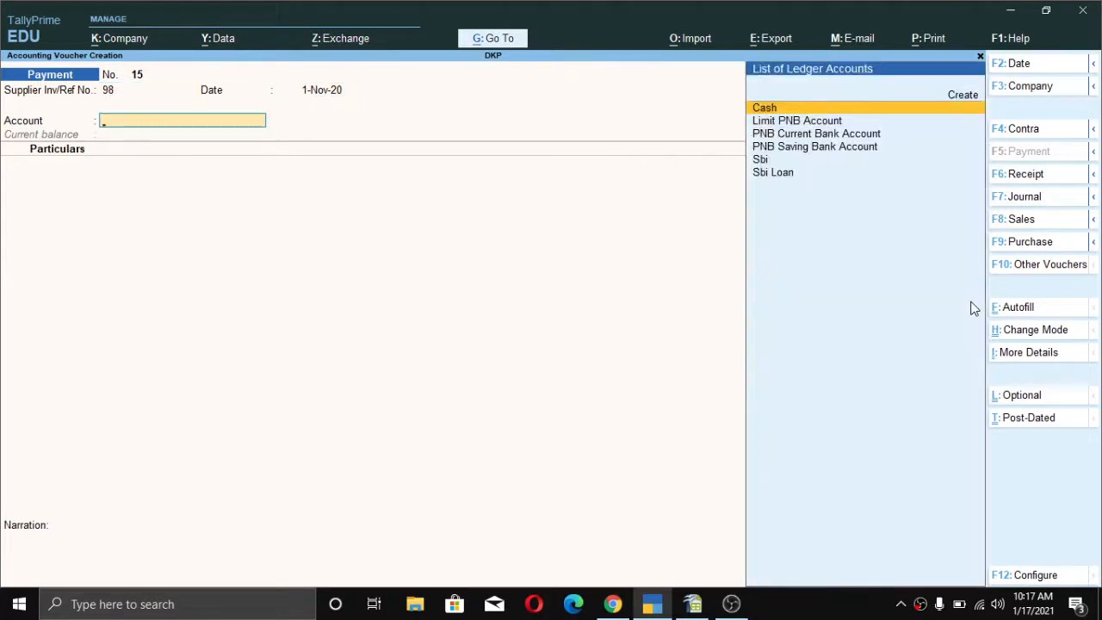
# Step: Choose Sbi as the paying account and keep the payment voucher in Single Entry mode
pyautogui.press('Down')
pyautogui.press('Down')
pyautogui.press('Down')
pyautogui.press('Down')
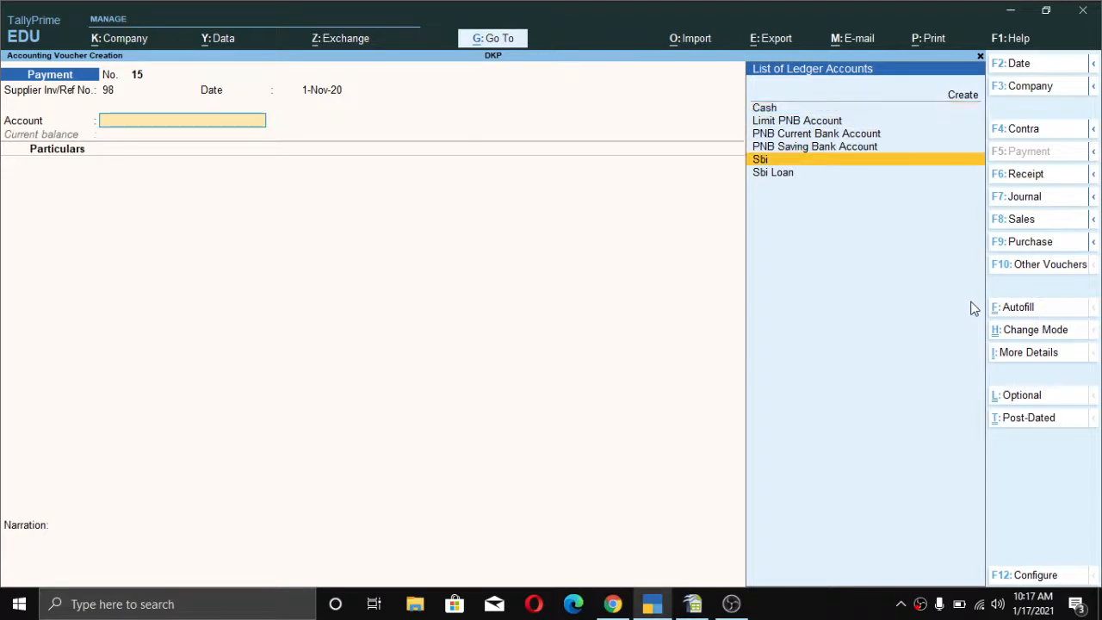
pyautogui.press('Return')
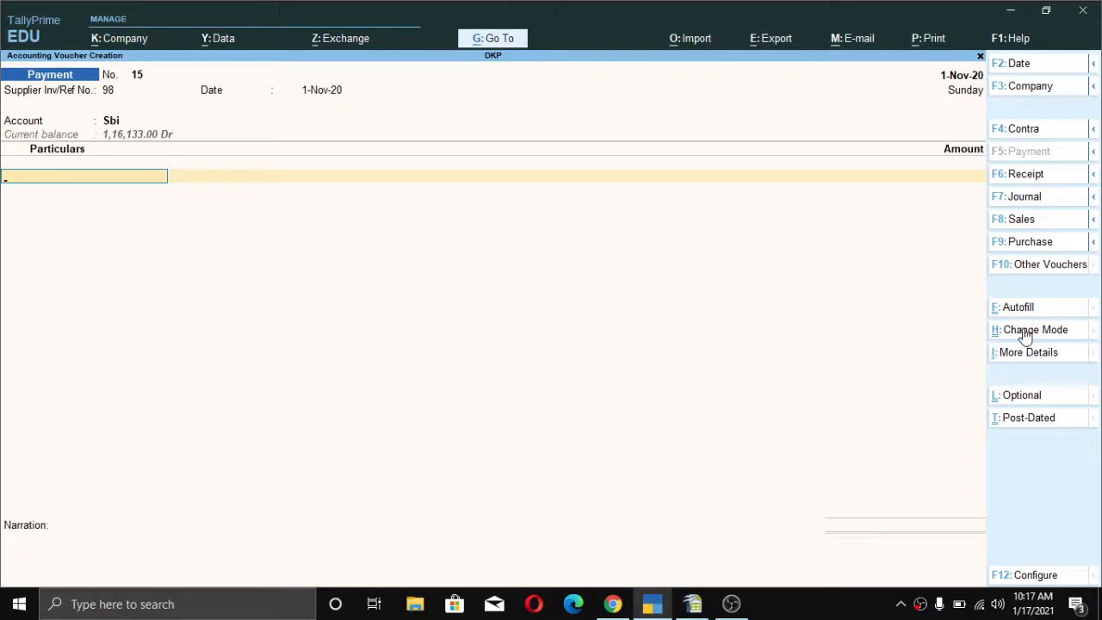
pyautogui.hotkey('ctrl', 'h')
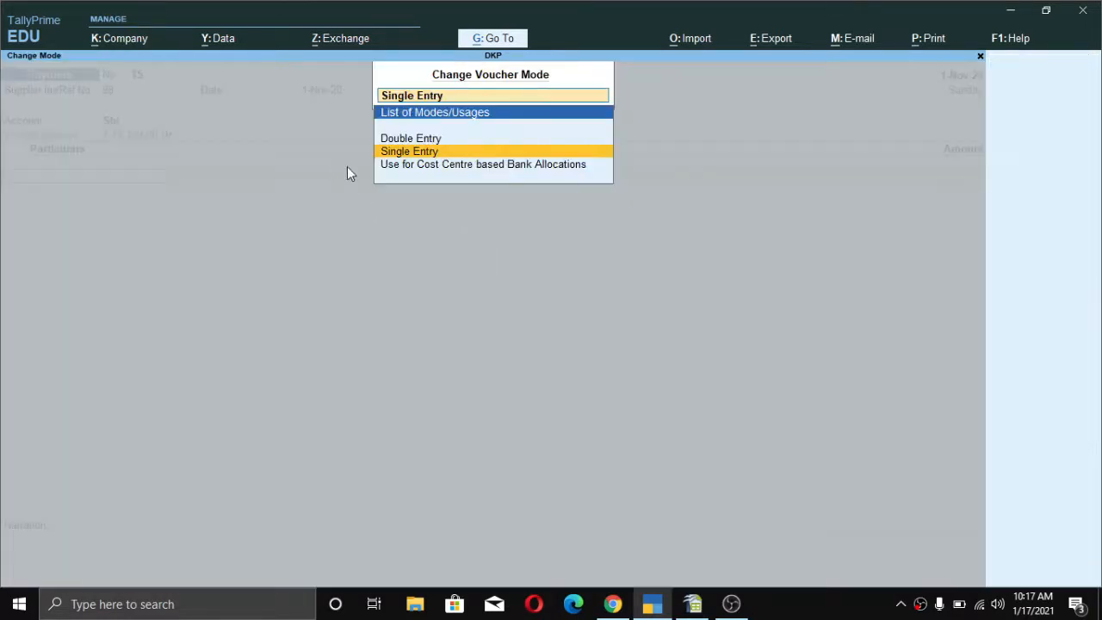
pyautogui.click(410, 151)
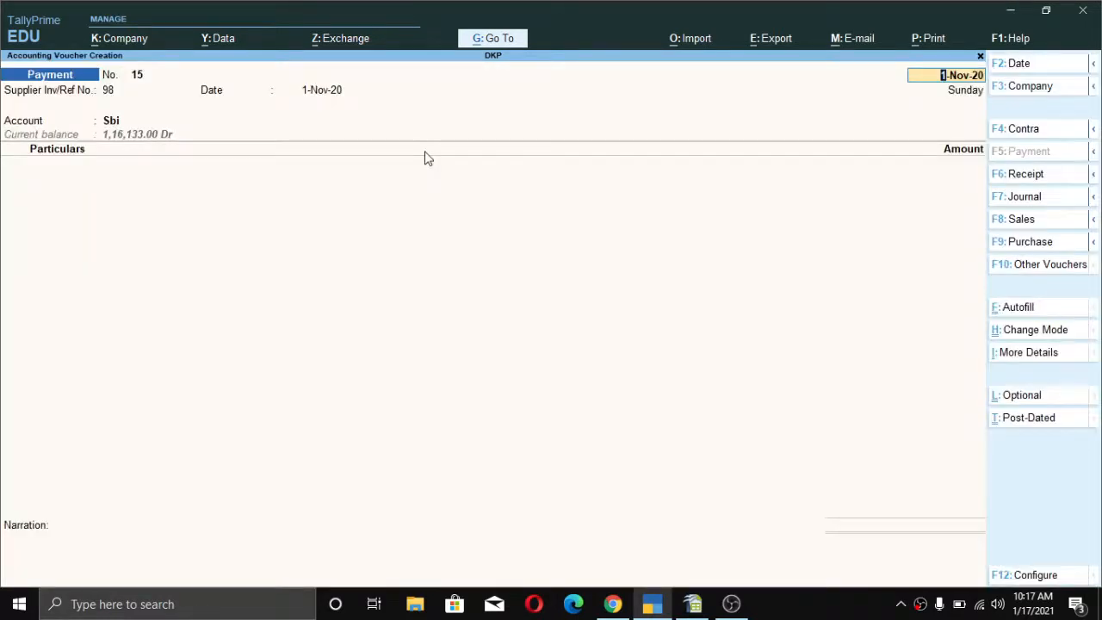
pyautogui.press('Return')
pyautogui.press('Return')
pyautogui.press('Return')
pyautogui.press('Return')
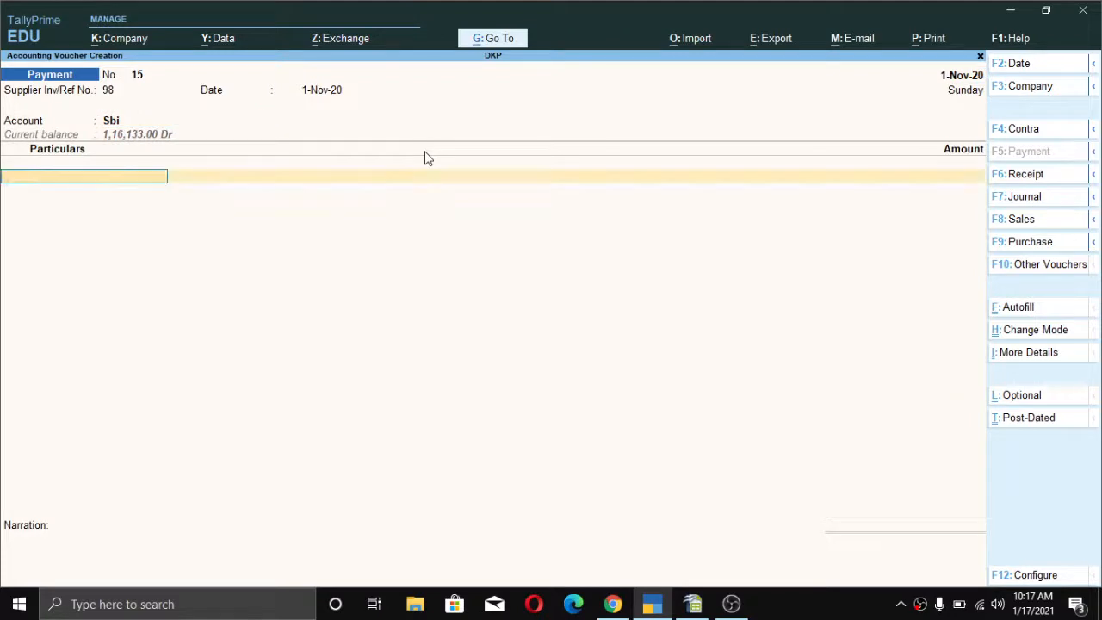
# Step: Add the employee with pending bill 6 to the payment, settling 1,13,542.00 with an Agst Ref adjustment
pyautogui.write('Ka')
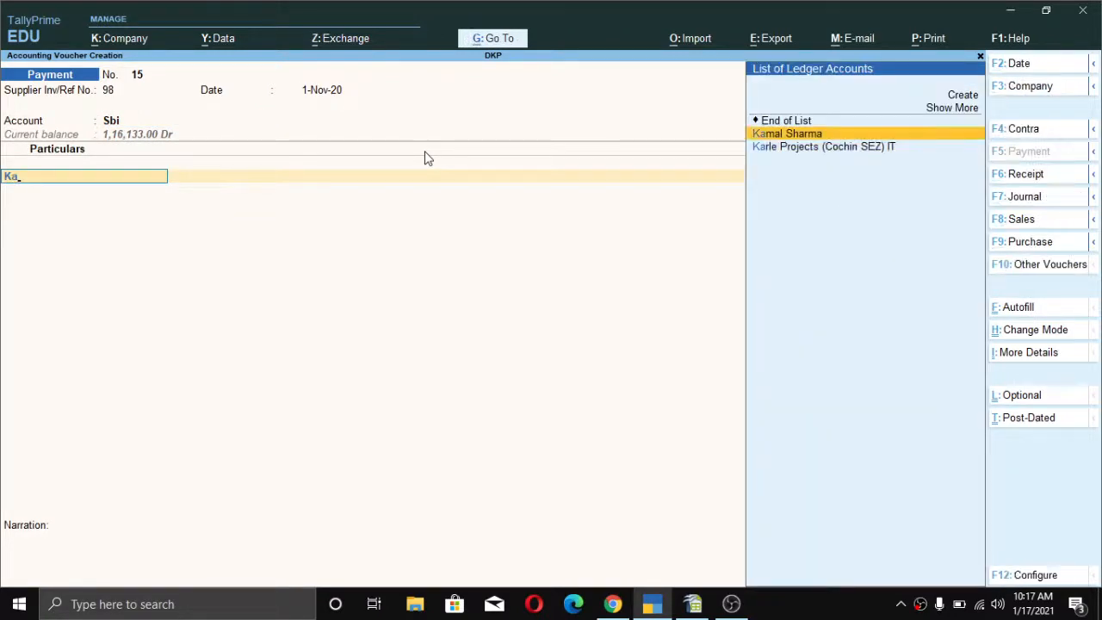
pyautogui.press('Return')
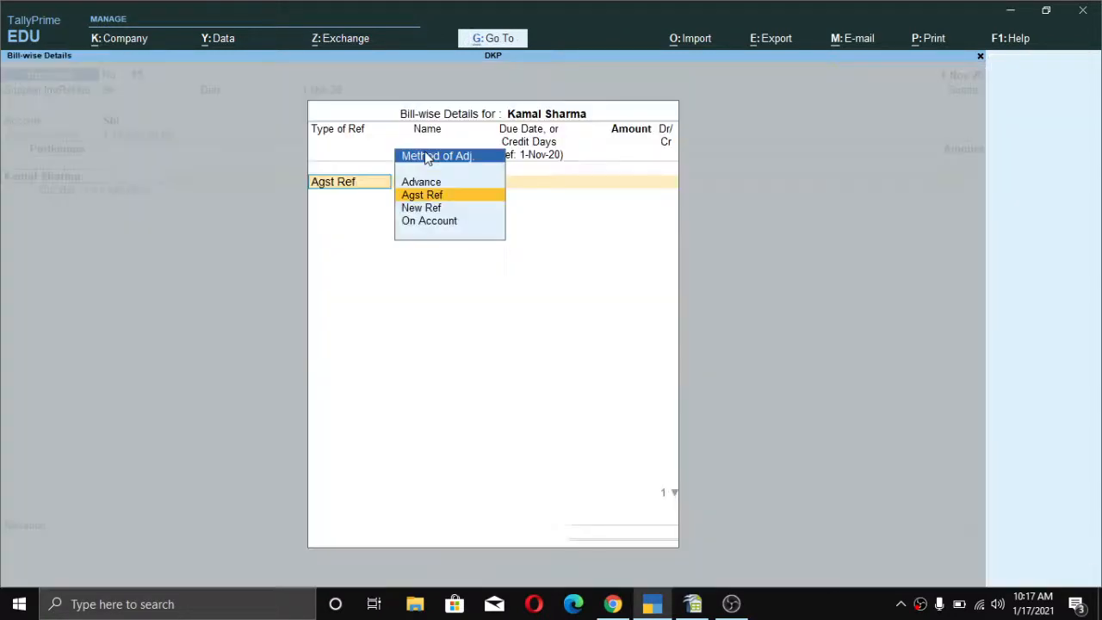
pyautogui.press('Return')
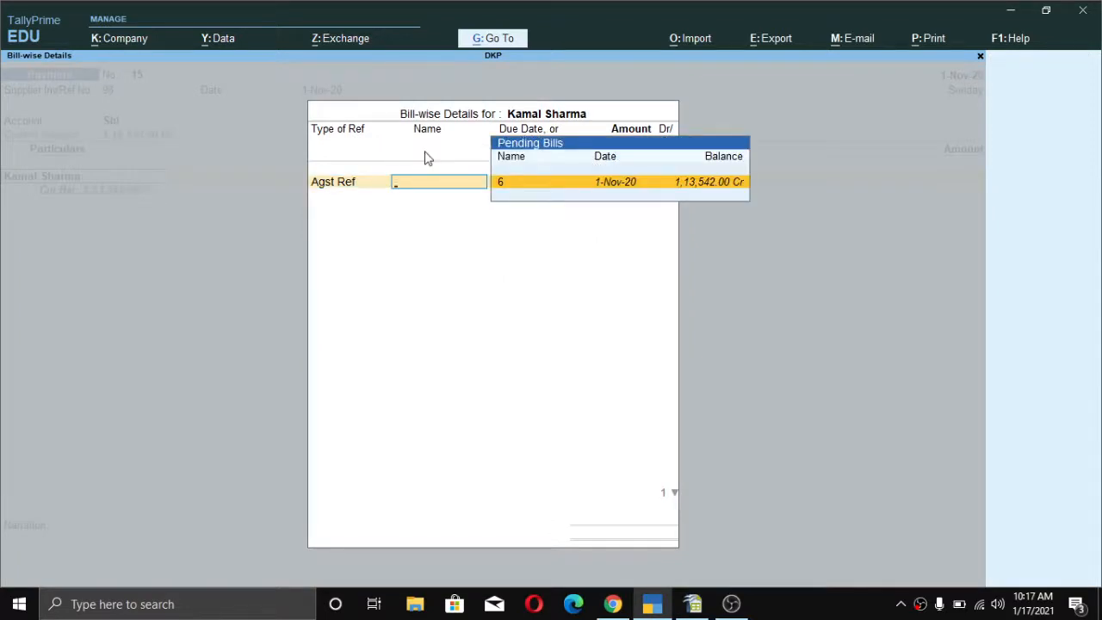
pyautogui.press('Return')
pyautogui.press('Return')
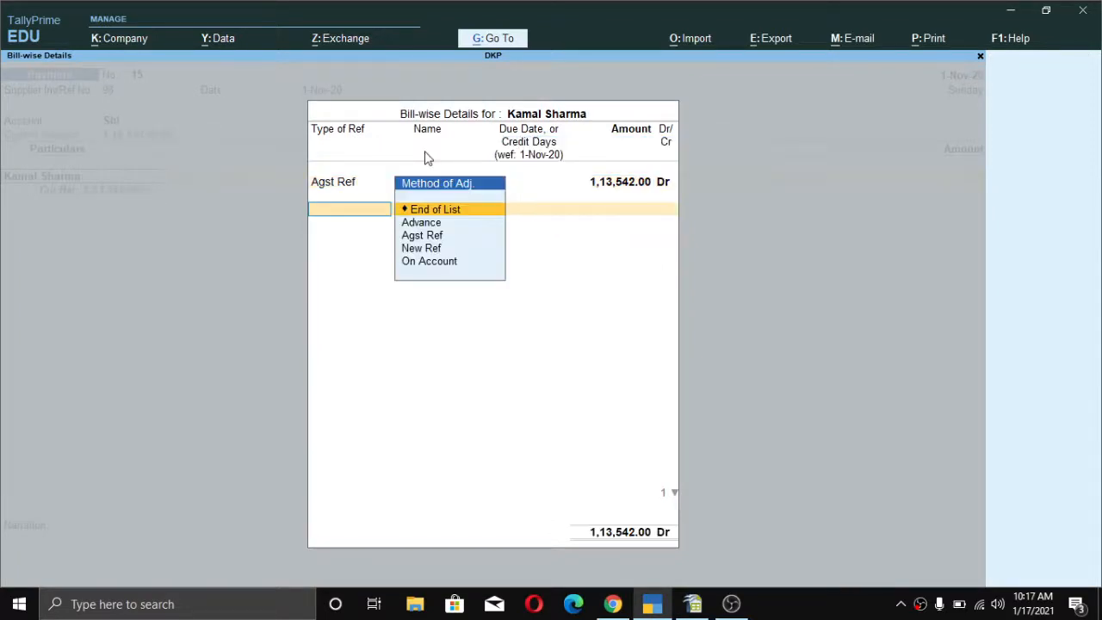
pyautogui.press('Return')
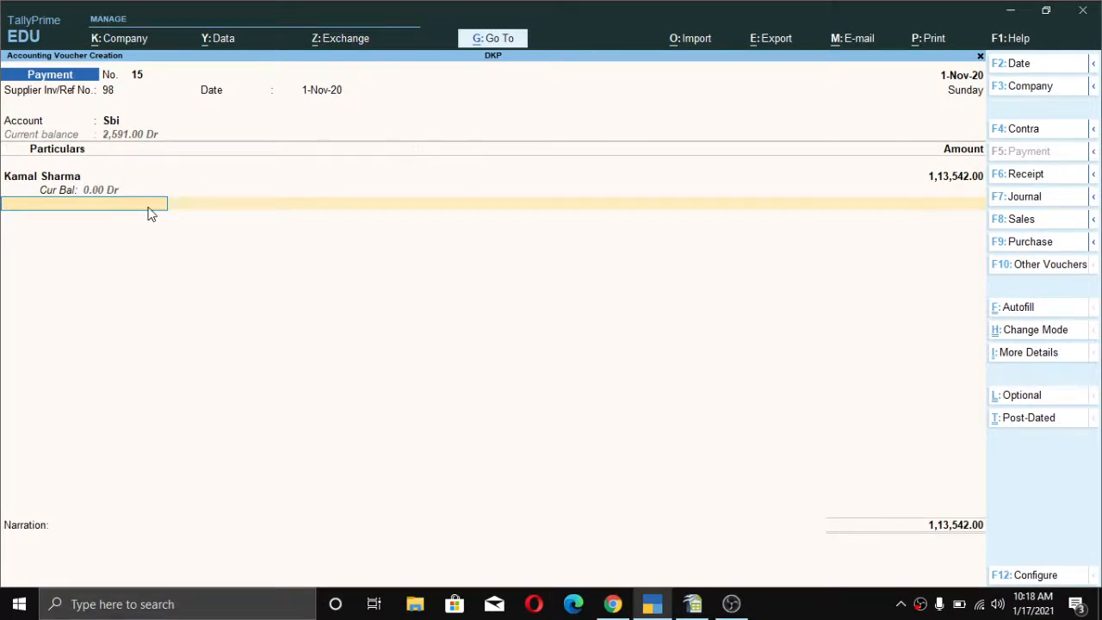
# Step: Add the employee with pending bill 5 to the payment, settling 92,292.00 with an Agst Ref adjustment
pyautogui.write('Ri')
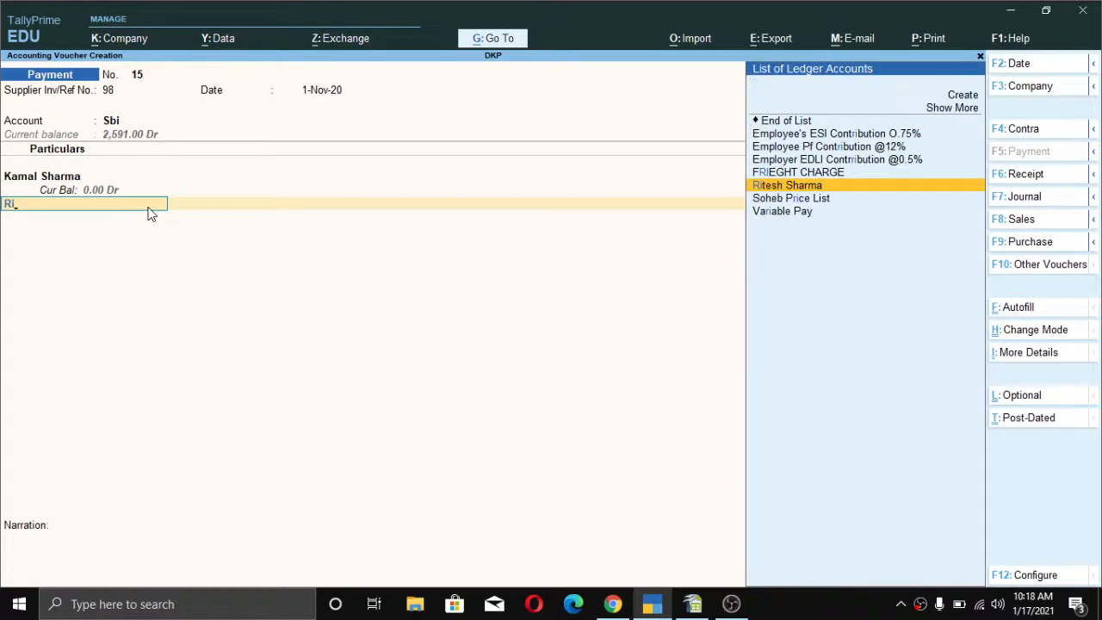
pyautogui.press('Return')
pyautogui.press('Return')
pyautogui.press('Return')
pyautogui.press('Return')
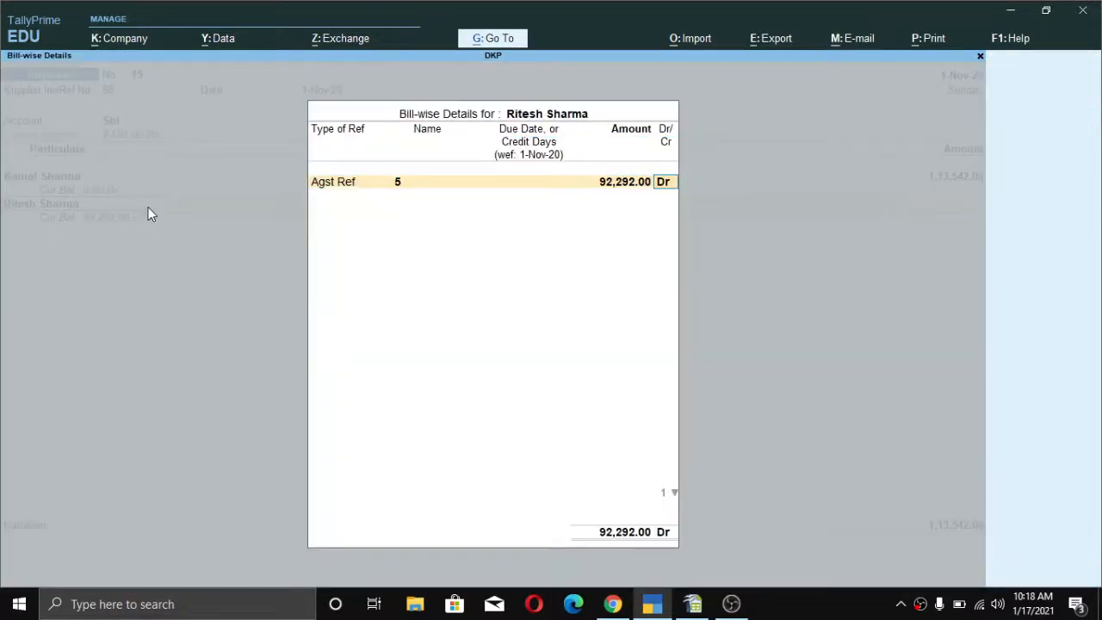
pyautogui.press('BackSpace')
pyautogui.press('BackSpace')
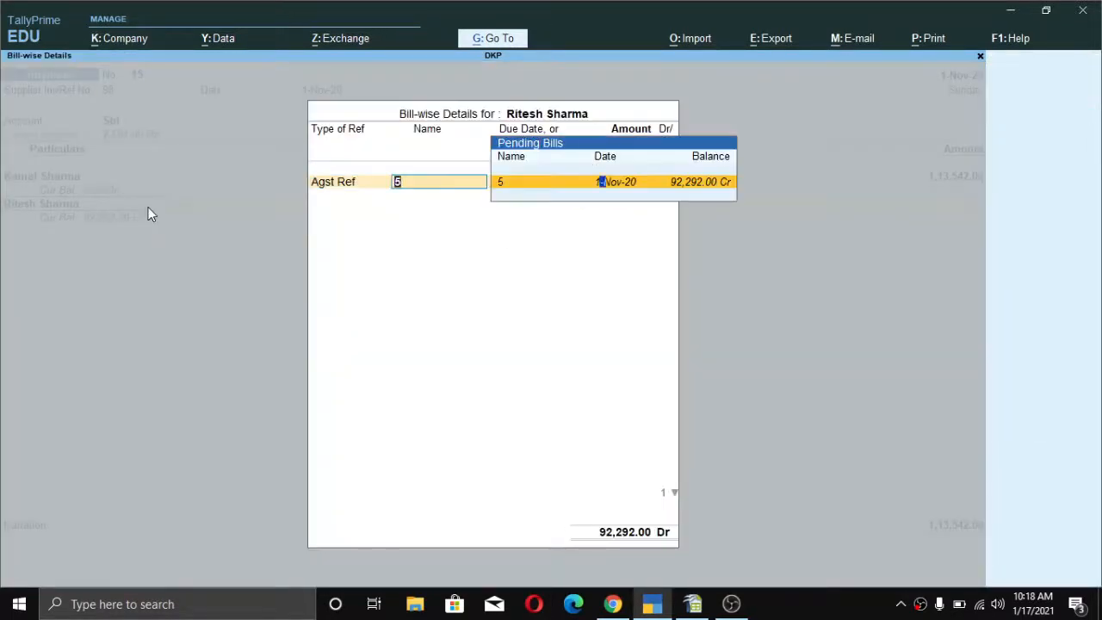
pyautogui.press('Return')
pyautogui.press('Return')
pyautogui.press('Return')
pyautogui.press('Return')
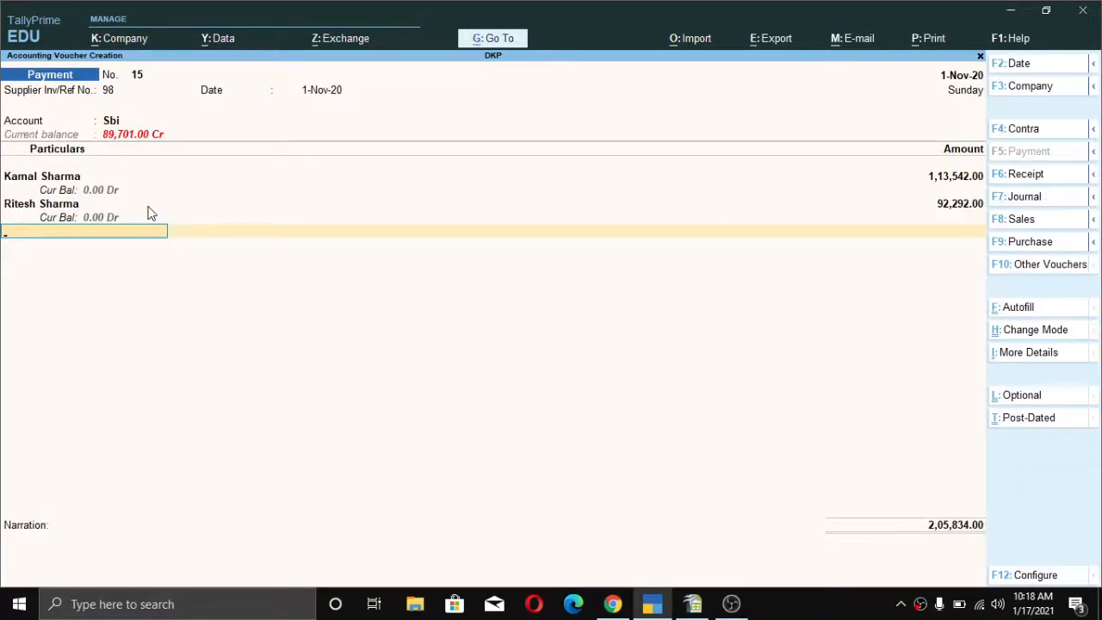
# Step: Accept the salary payment voucher without a narration and preview its cheque
pyautogui.press('Return')
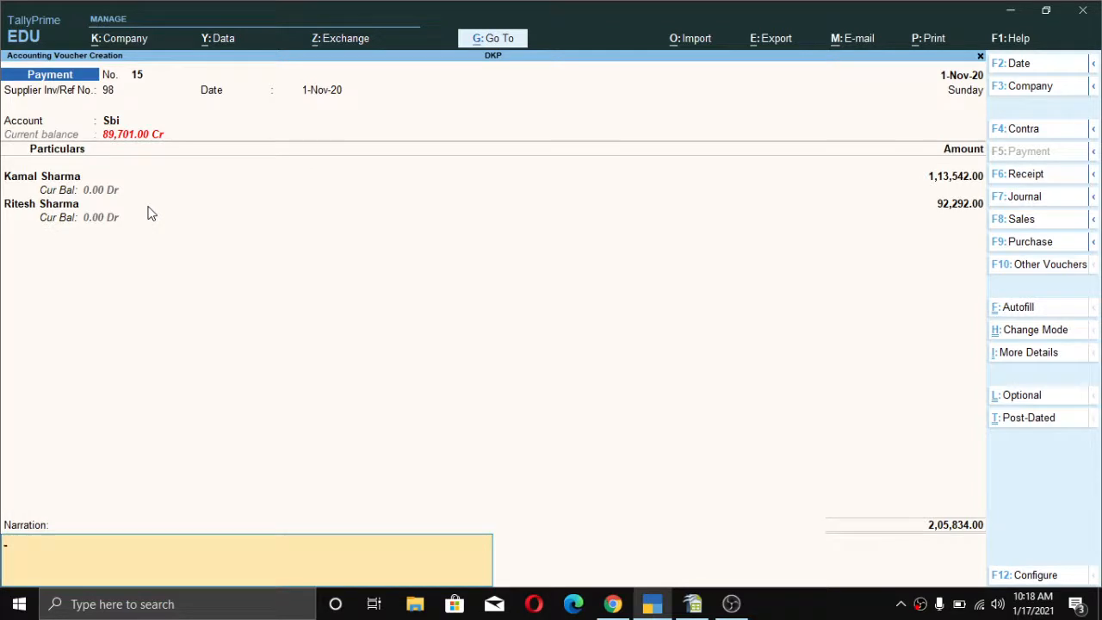
pyautogui.press('Return')
pyautogui.press('Return')
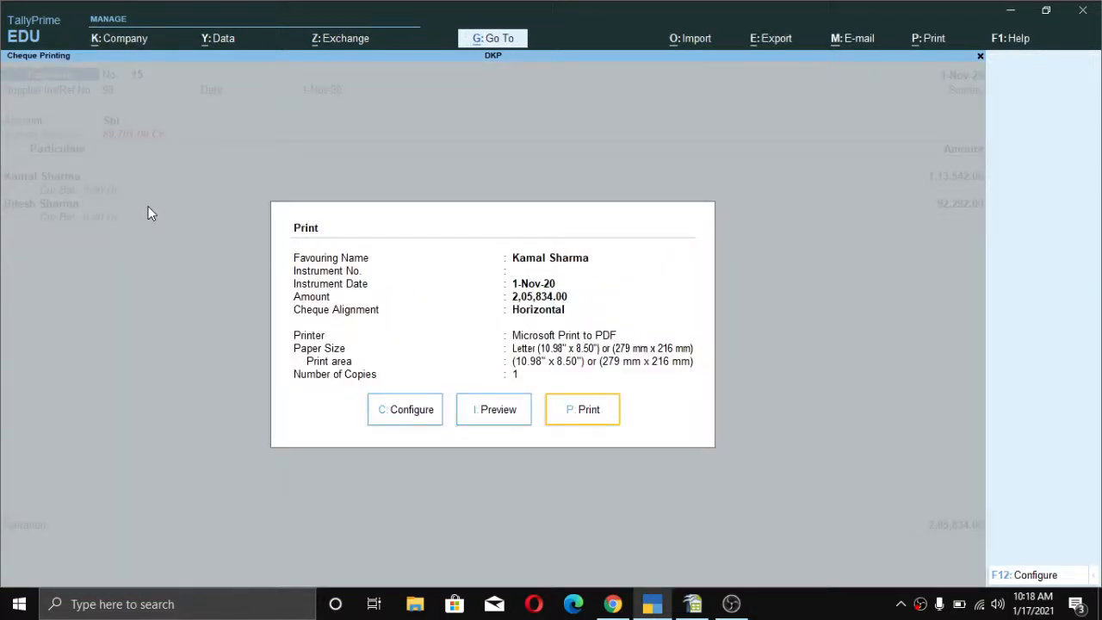
pyautogui.press('Left')
pyautogui.press('Return')
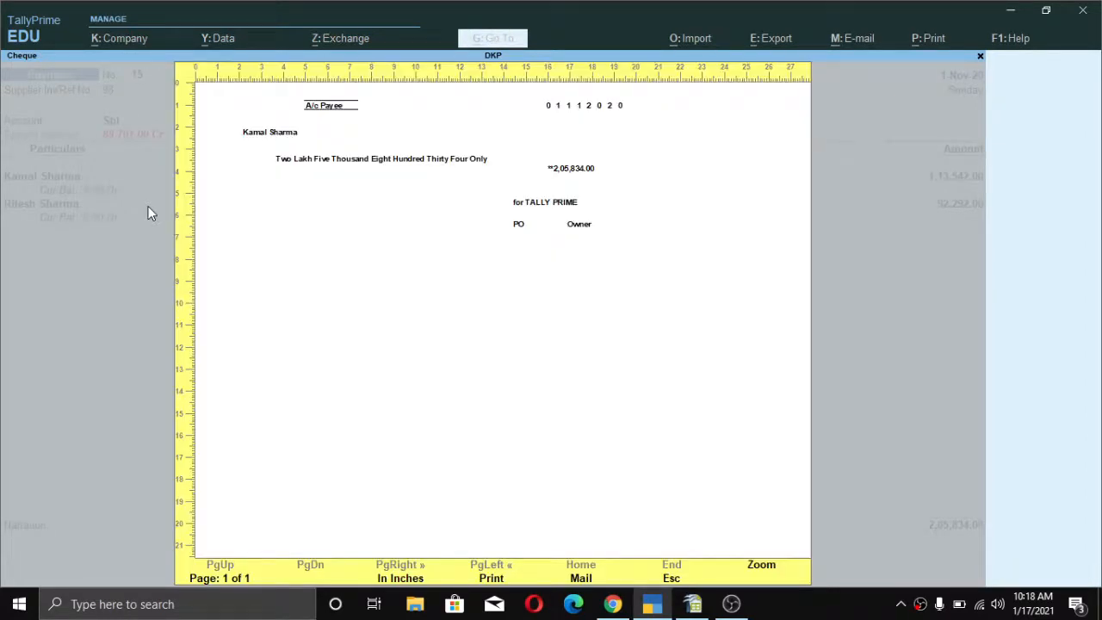
# Step: Leave the cheque preview, skip the instrument number entry, and return to the Gateway of Tally
pyautogui.press('Escape')
pyautogui.press('Escape')
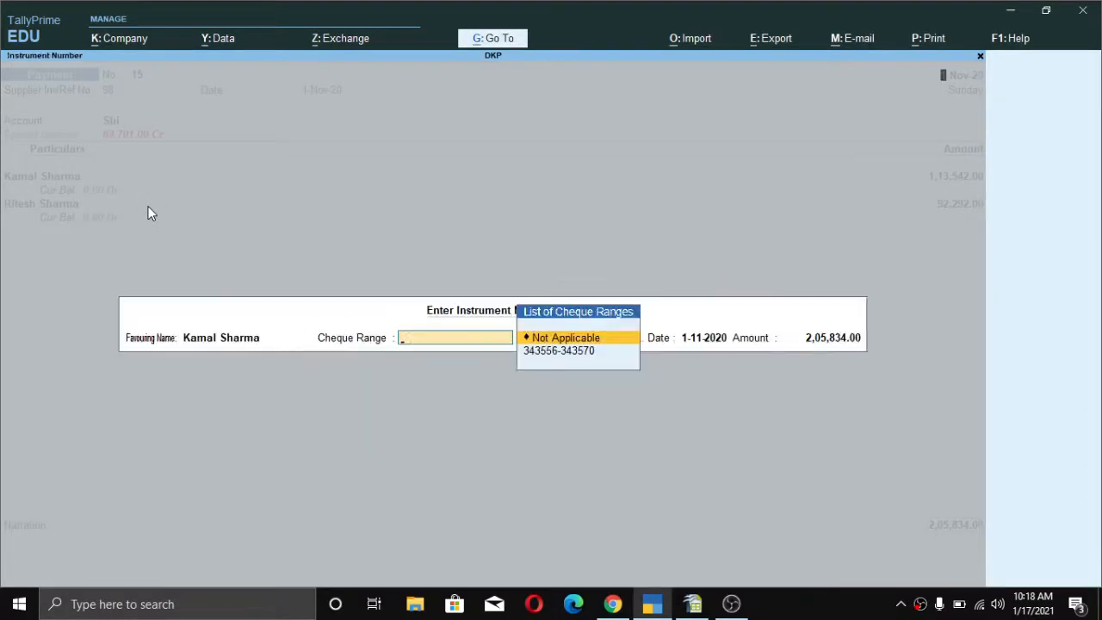
pyautogui.press('Escape')
pyautogui.press('ctrl')
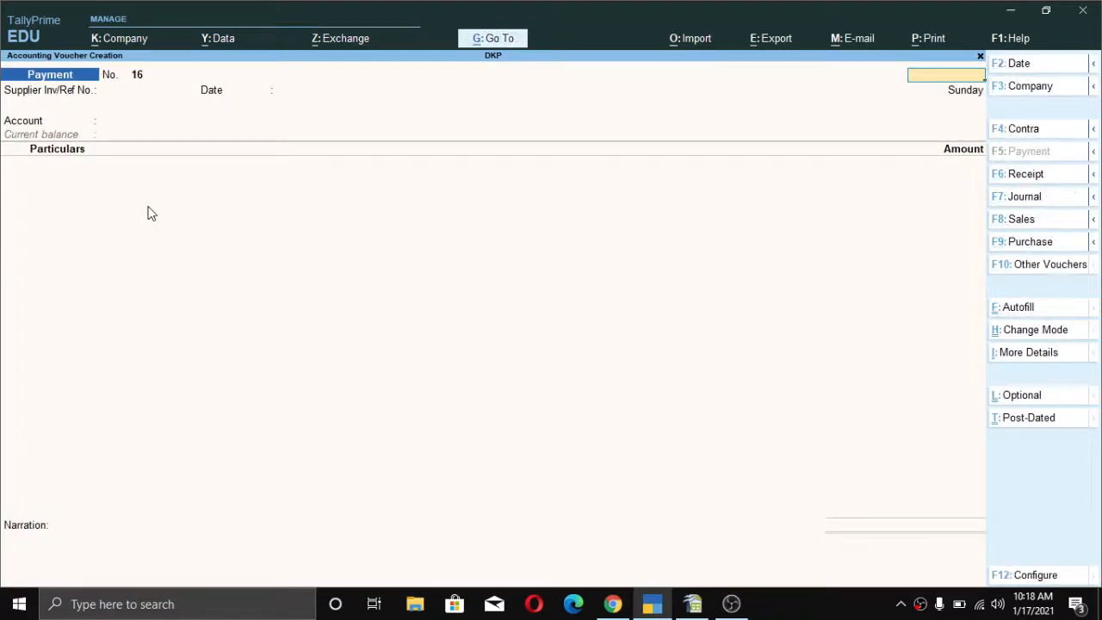
pyautogui.press('Escape')
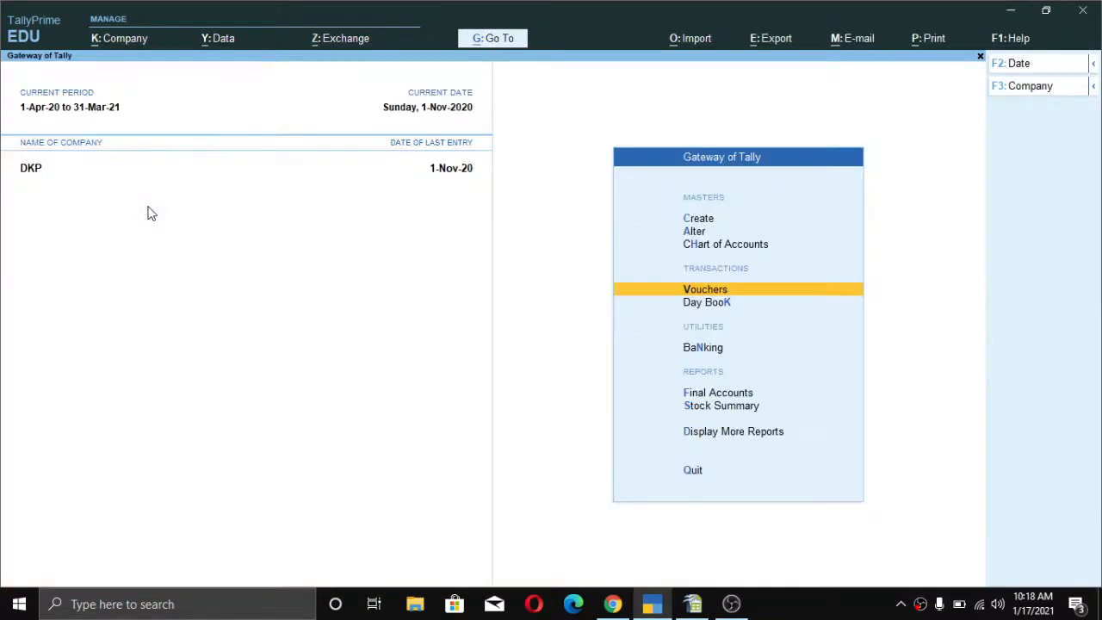
# Step: Open the Outstandings statements from the accounting reports of company DKP
pyautogui.press('alt')
pyautogui.press('Down')
pyautogui.press('Down')
pyautogui.press('Down')
pyautogui.press('Down')
pyautogui.press('Down')
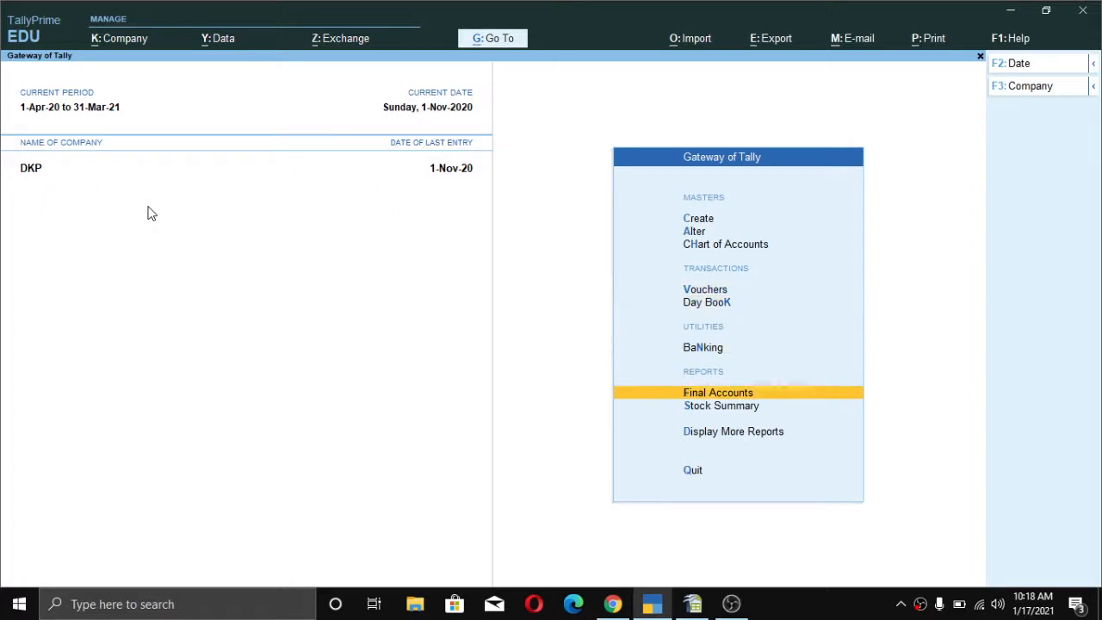
pyautogui.press('Return')
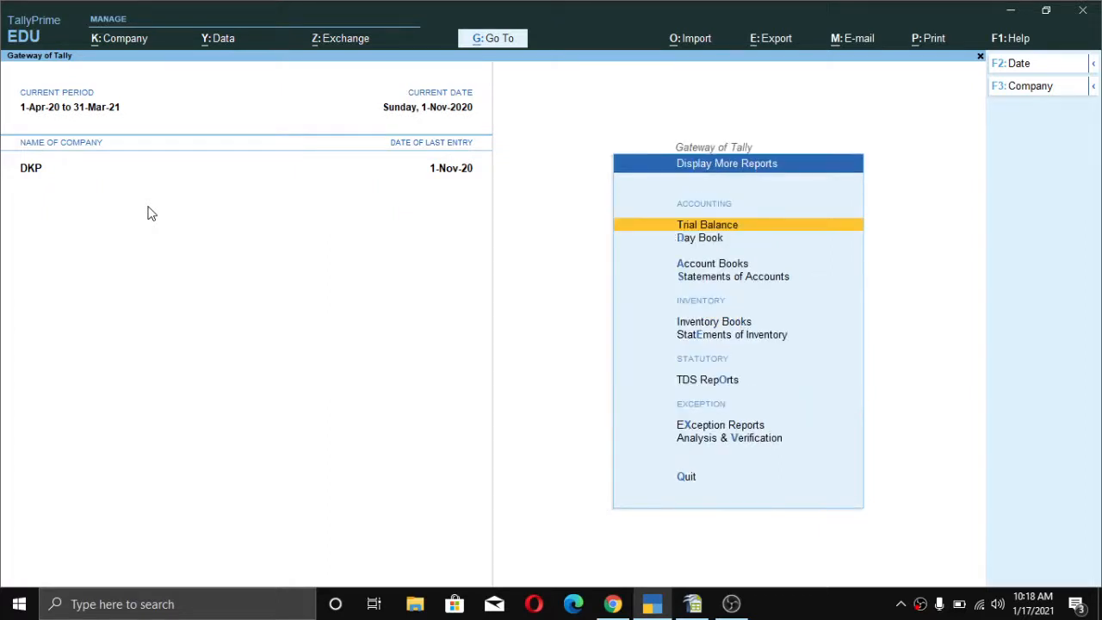
pyautogui.press('s')
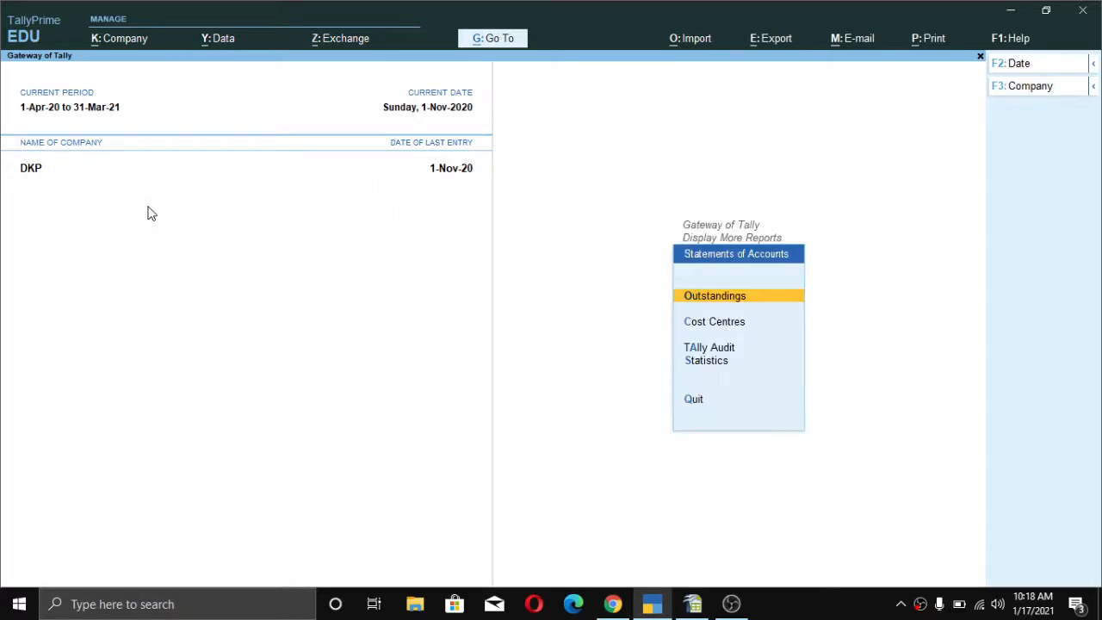
pyautogui.press('Return')
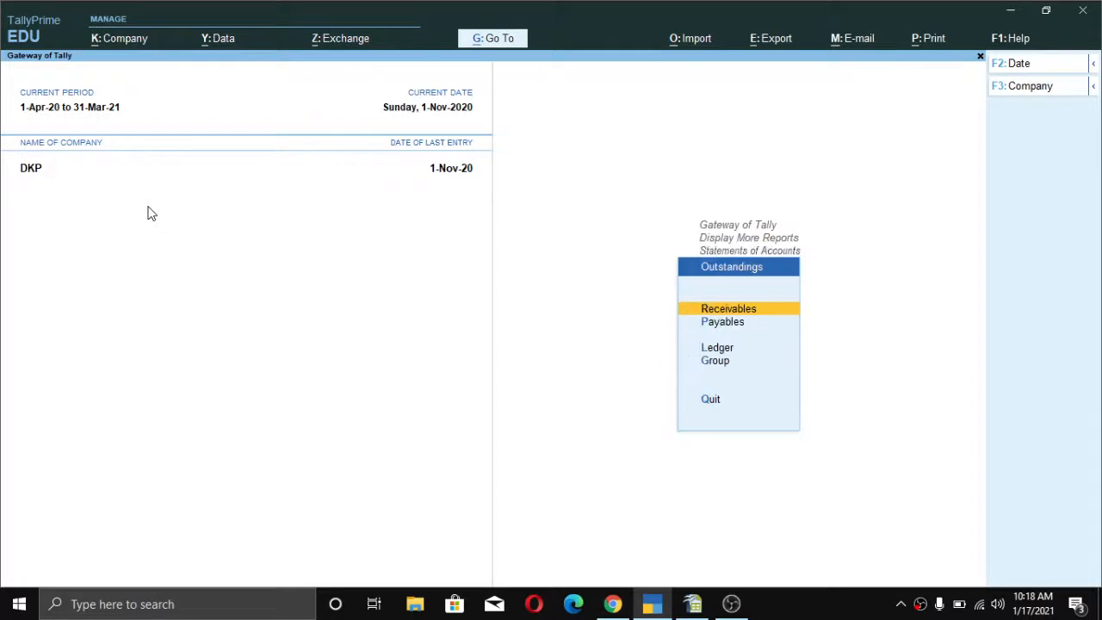
# Step: Open the outstanding payables report and examine the pending bills for any remaining employee salary dues
pyautogui.press('Down')
pyautogui.press('Down')
pyautogui.press('Down')
pyautogui.press('Down')
pyautogui.press('Down')
pyautogui.press('Down')
pyautogui.press('Down')
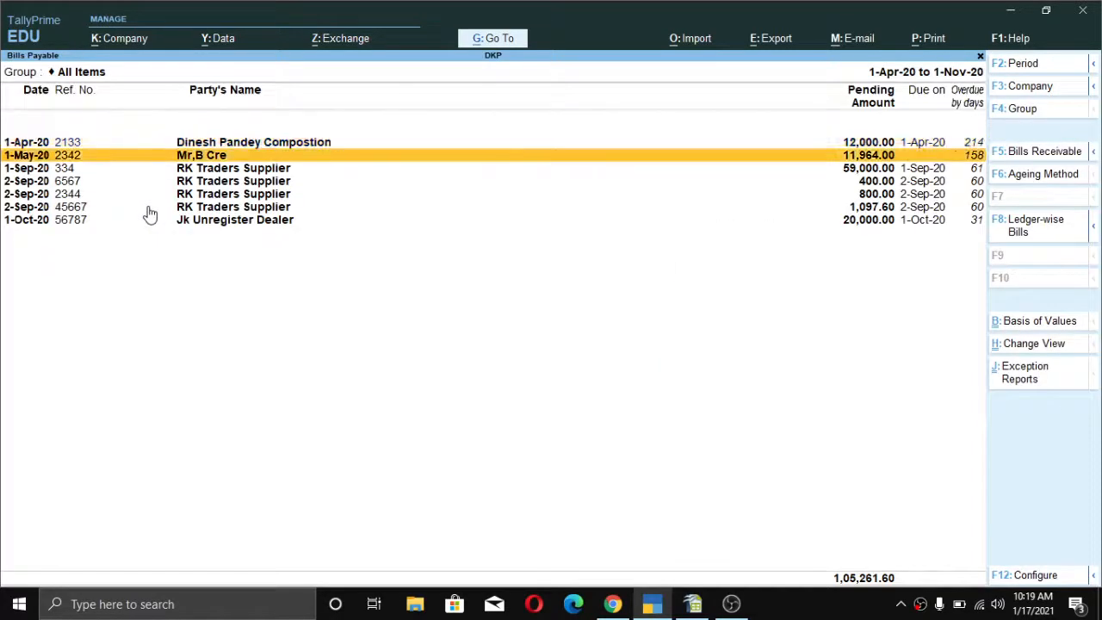
pyautogui.press('Up')
pyautogui.press('Up')
pyautogui.press('Up')
pyautogui.press('Down')
pyautogui.press('Down')
pyautogui.press('Down')
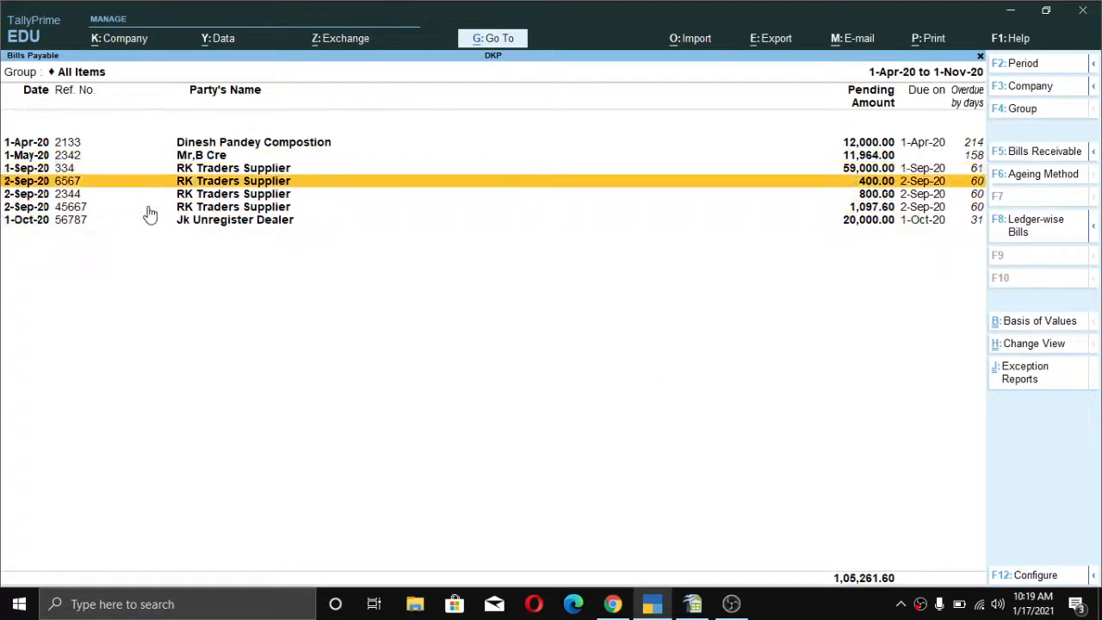
# Step: Close the Bills Payable report and return to the Gateway of Tally
pyautogui.press('Escape')
pyautogui.press('Escape')
pyautogui.press('Escape')
pyautogui.press('Escape')
pyautogui.press('Escape')
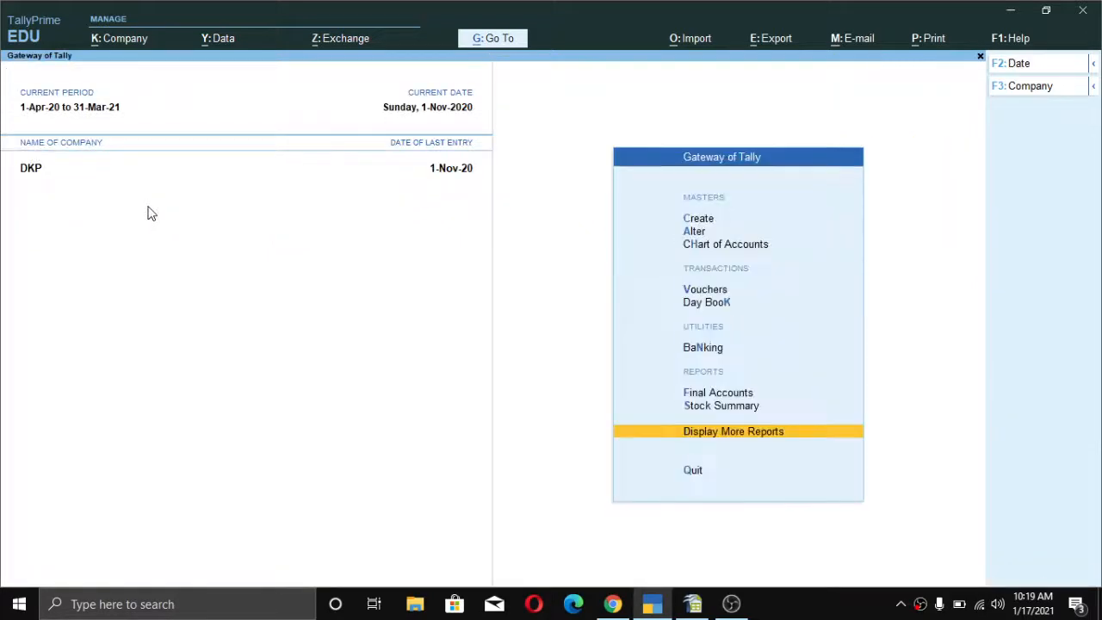
pyautogui.press('Escape')
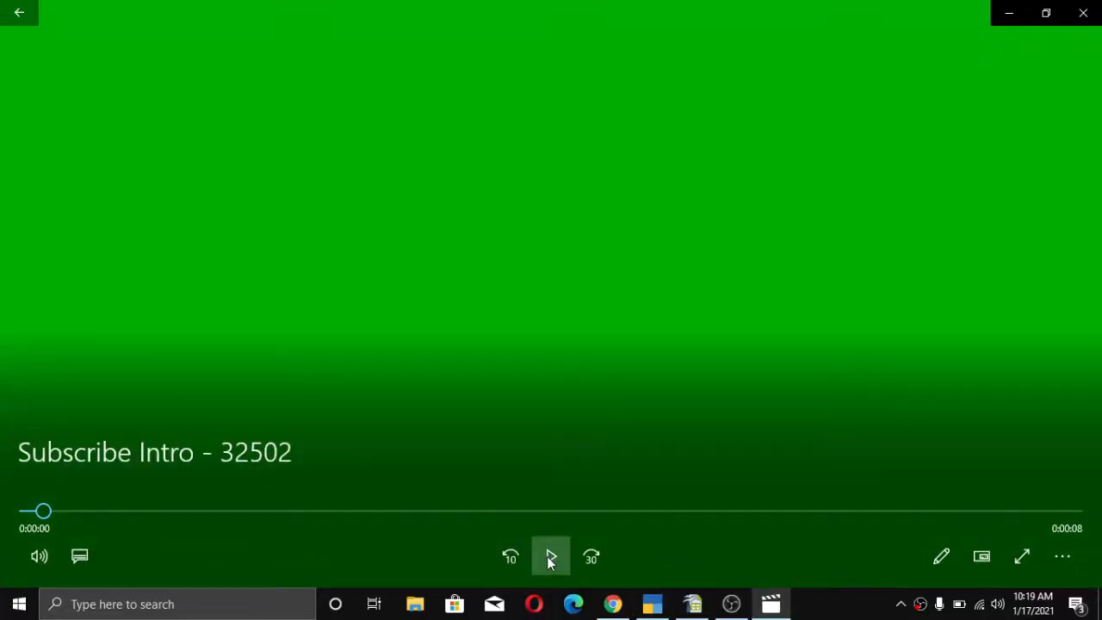
# Step: Switch to the video player and play the Subscribe Intro clip
pyautogui.click(549, 557)
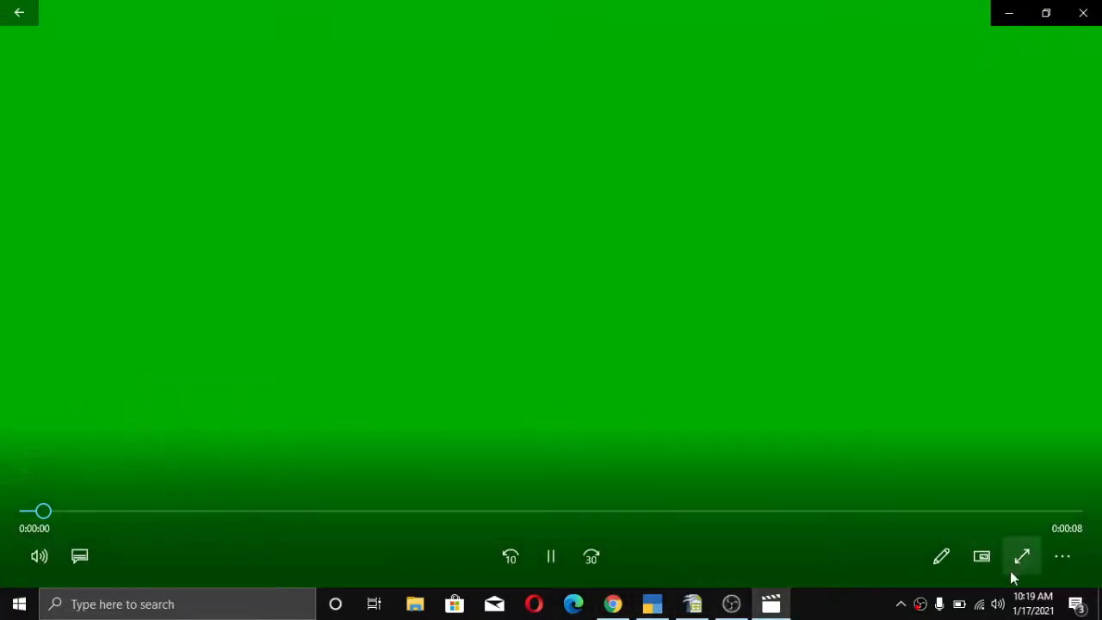